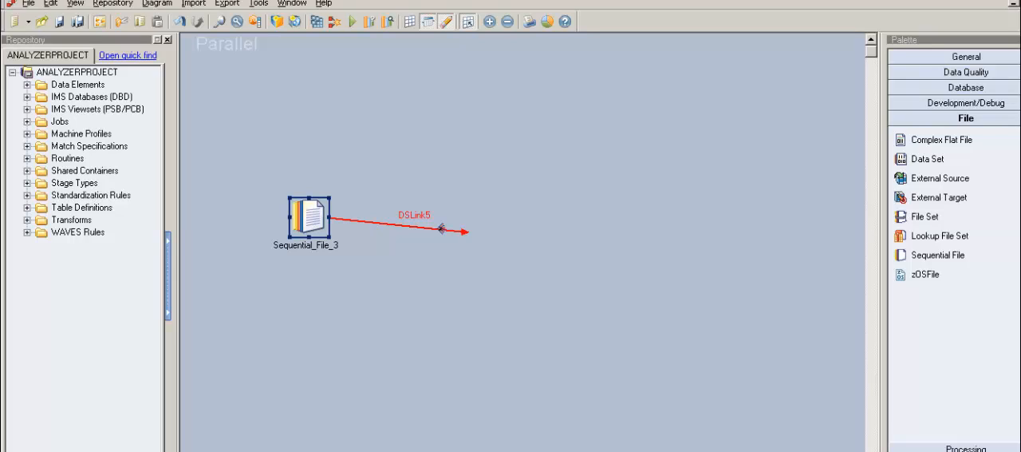
# Open the properties of the Sequential_File_3 stage and set its read method to File Pattern
pyautogui.doubleClick(321, 218)
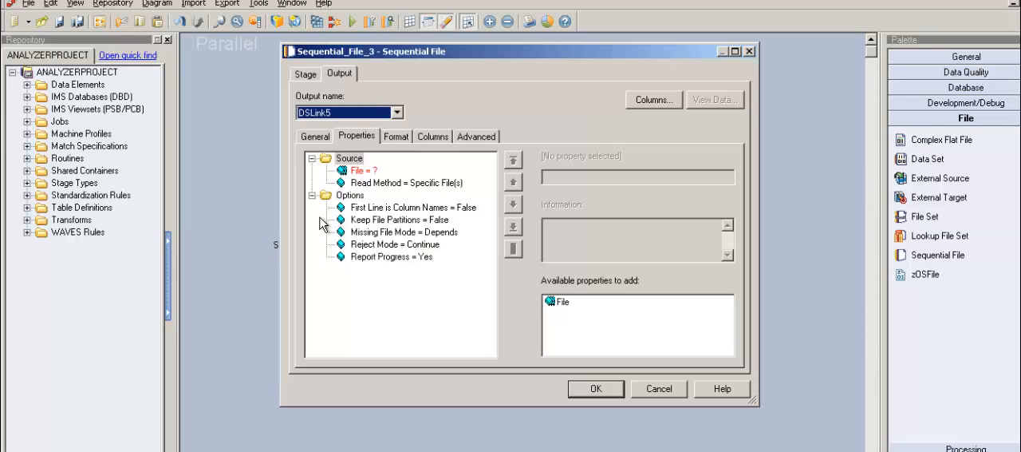
pyautogui.click(428, 187)
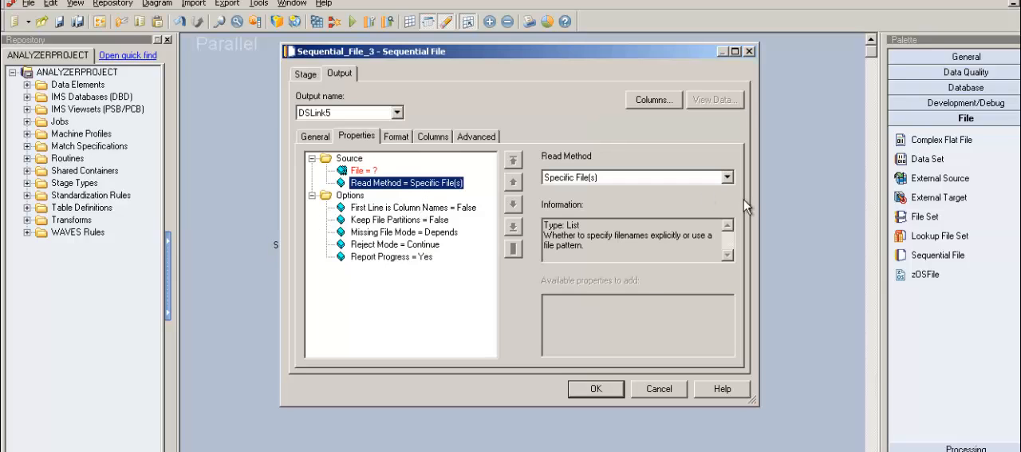
pyautogui.click(729, 180)
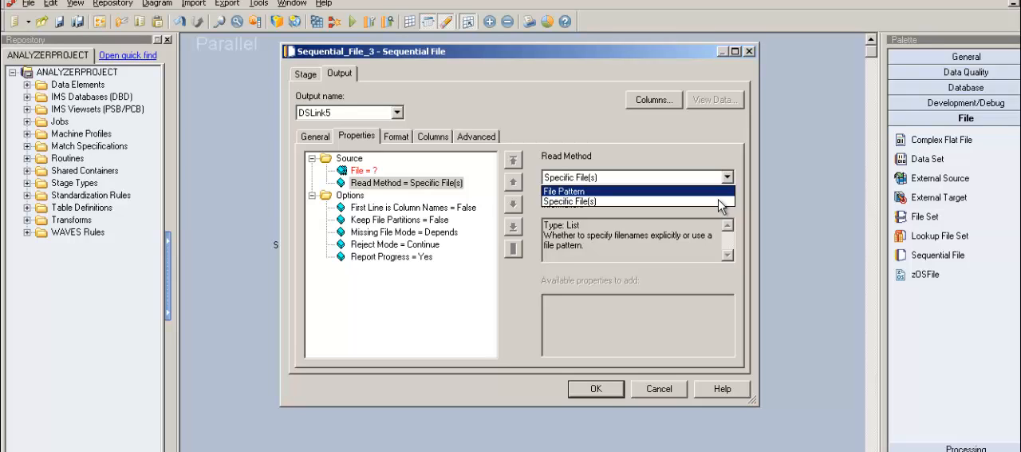
pyautogui.click(719, 196)
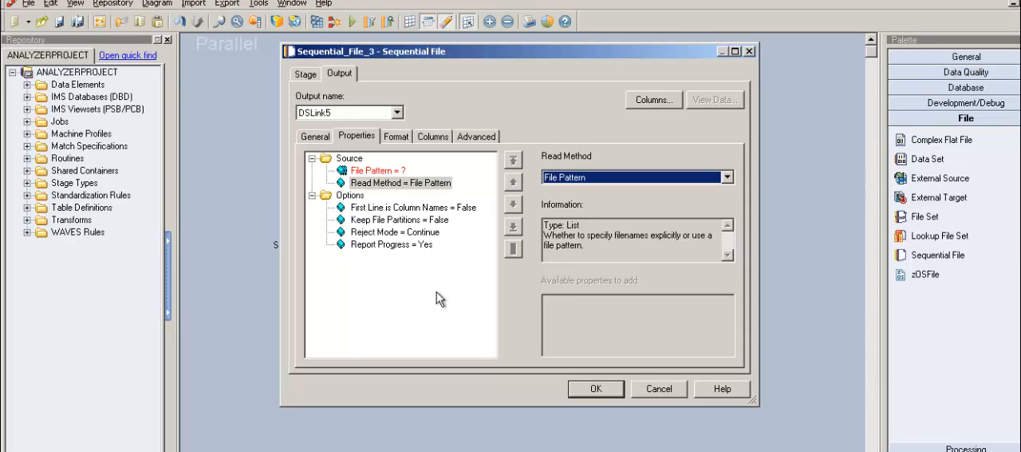
pyautogui.click(447, 185)
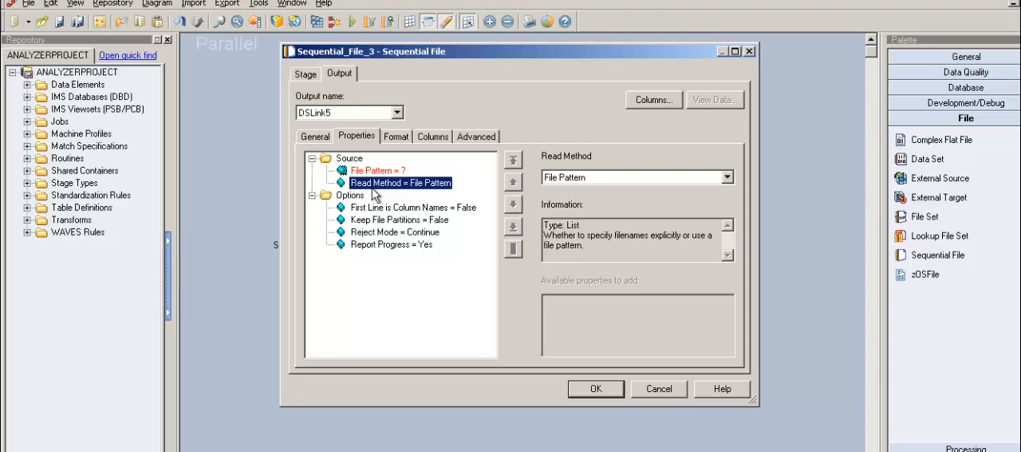
pyautogui.click(367, 169)
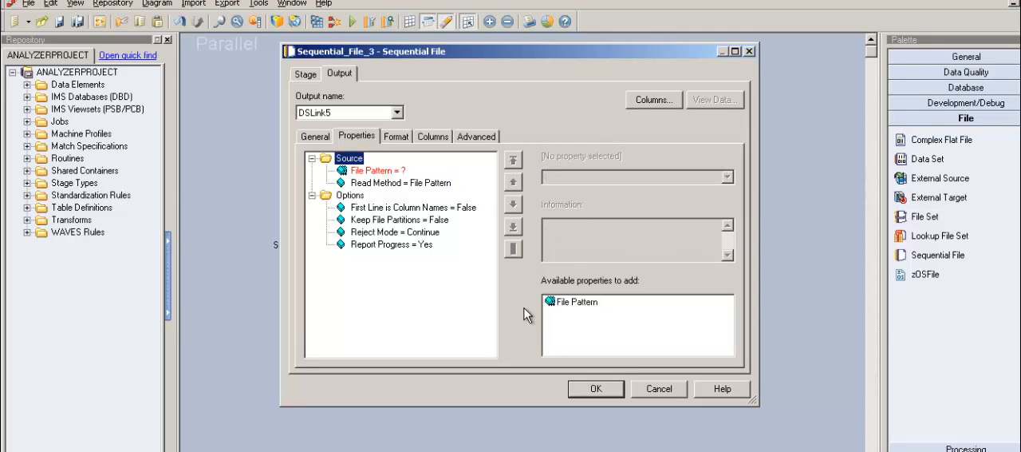
# Set the read method back to Specific File(s)
pyautogui.click(391, 185)
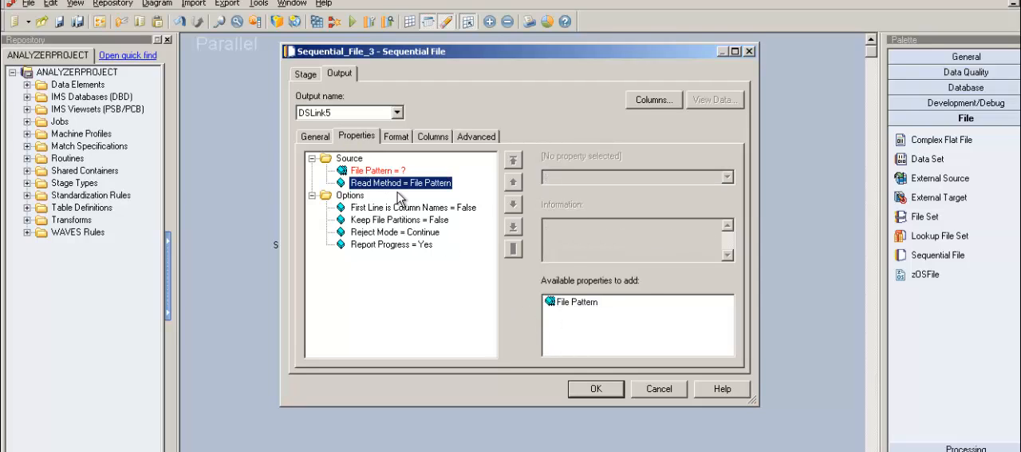
pyautogui.click(729, 178)
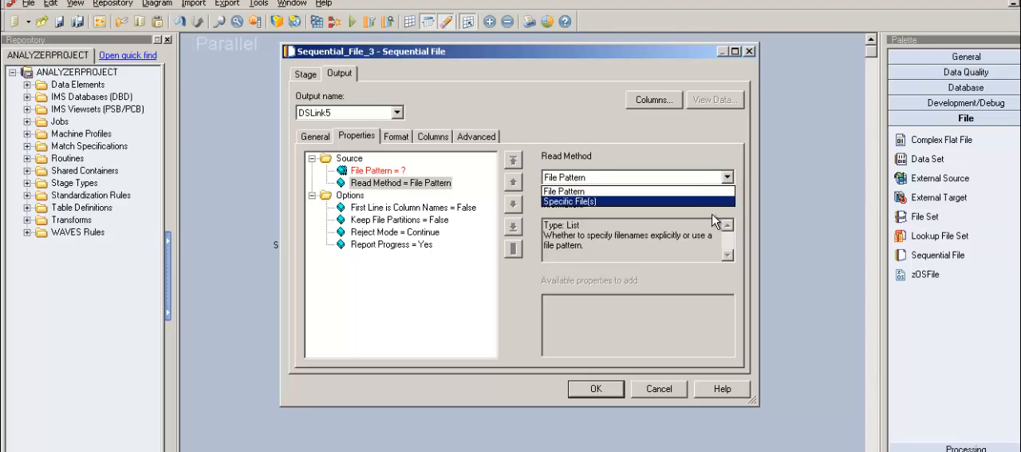
pyautogui.click(709, 204)
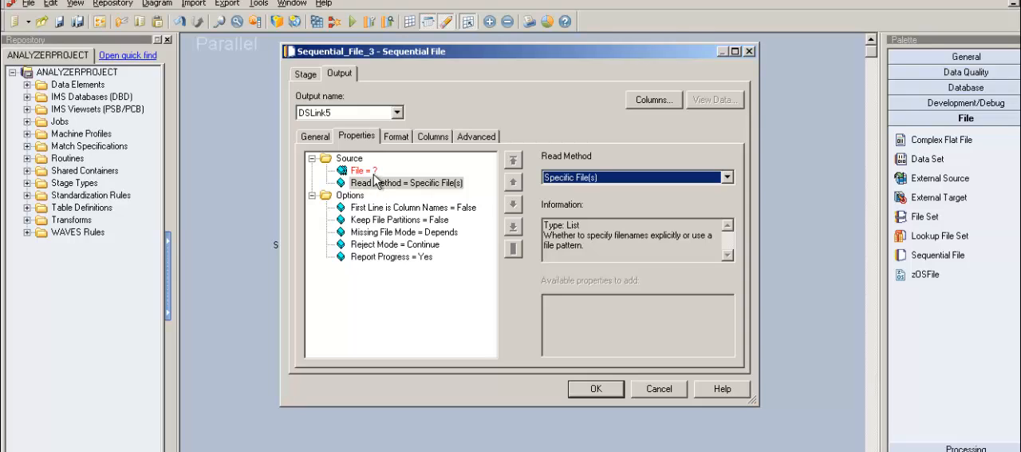
# Add a second File property to the Source group
pyautogui.click(363, 163)
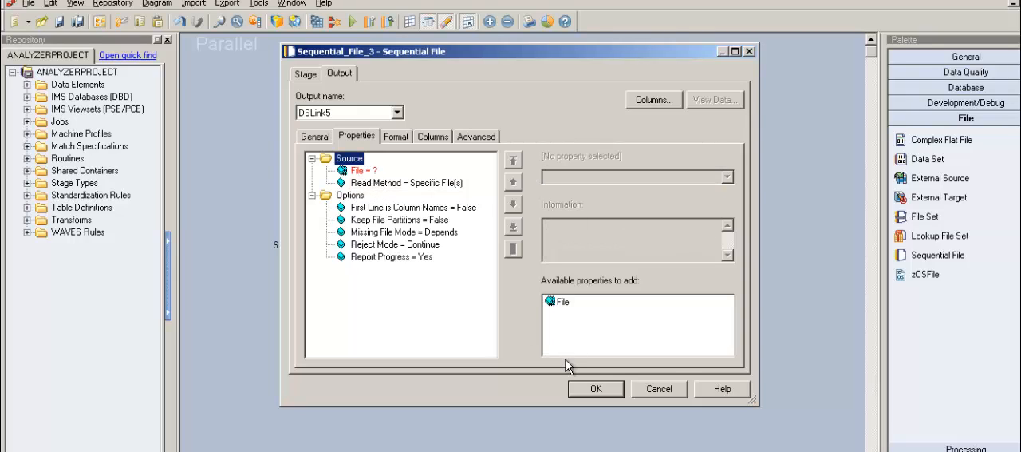
pyautogui.doubleClick(565, 305)
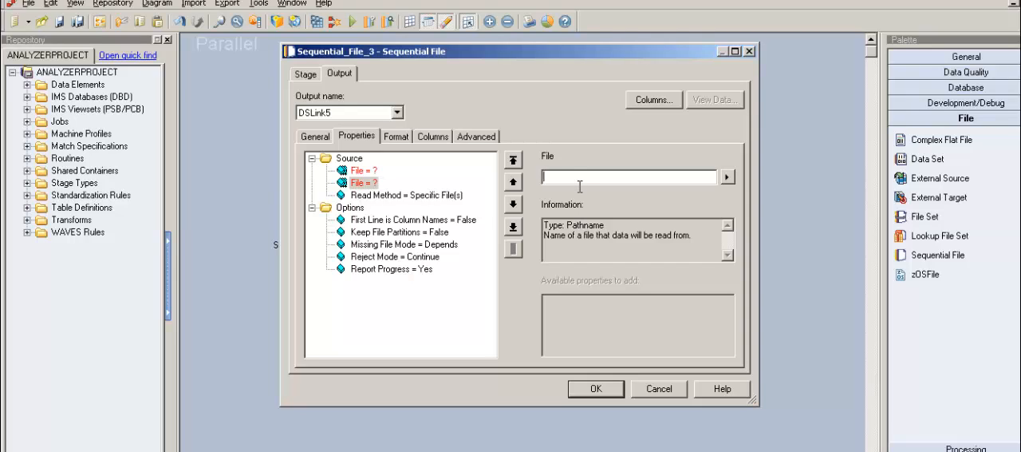
pyautogui.click(381, 192)
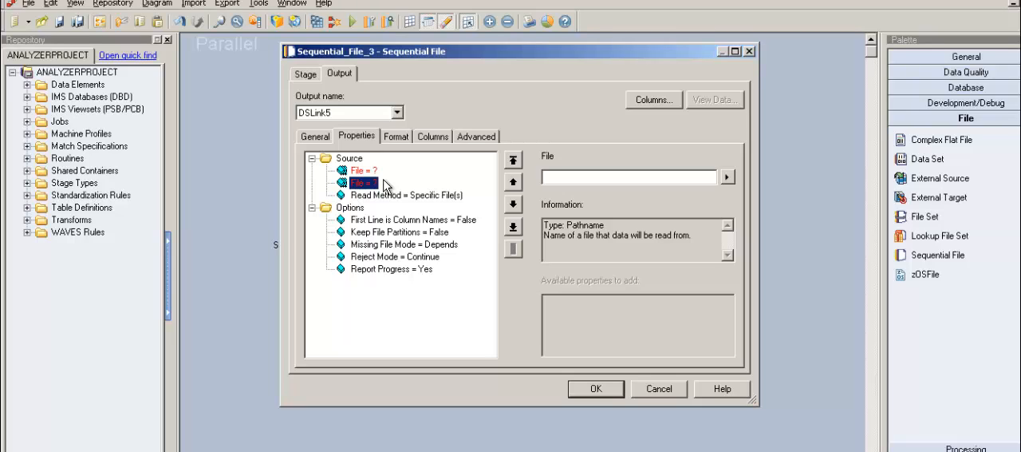
# Switch the read method from Specific File(s) to File Pattern and select the File Pattern property
pyautogui.click(413, 196)
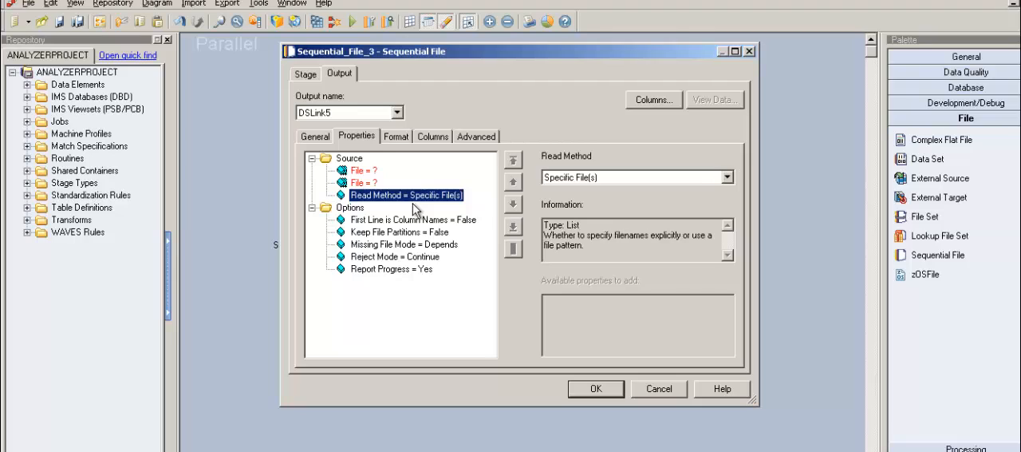
pyautogui.click(727, 177)
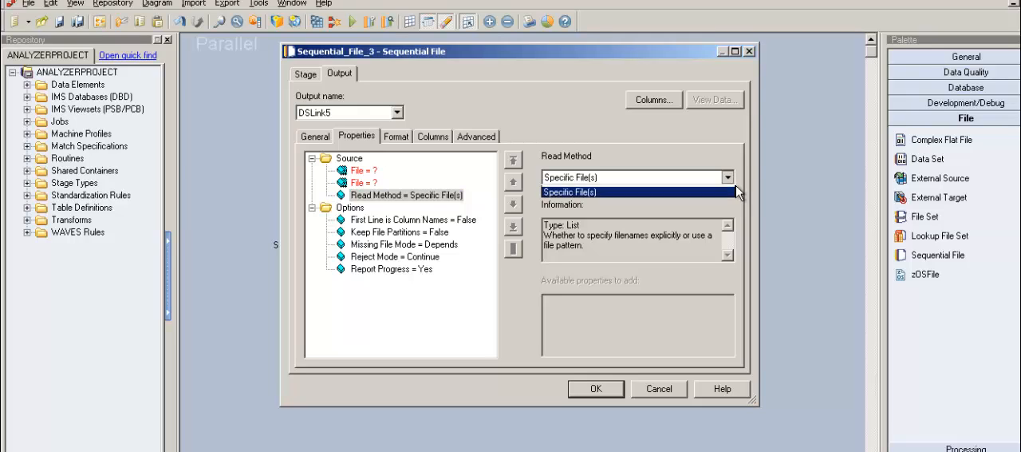
pyautogui.click(721, 202)
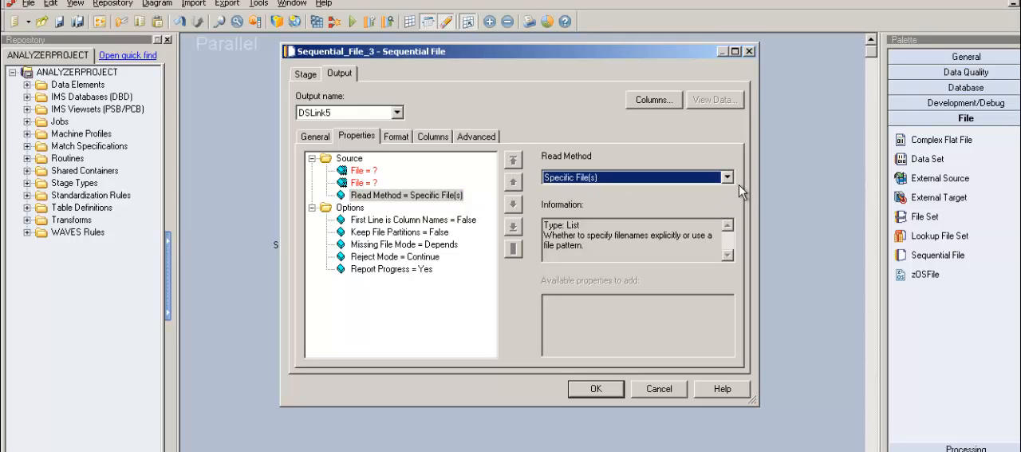
pyautogui.click(727, 178)
pyautogui.click(723, 192)
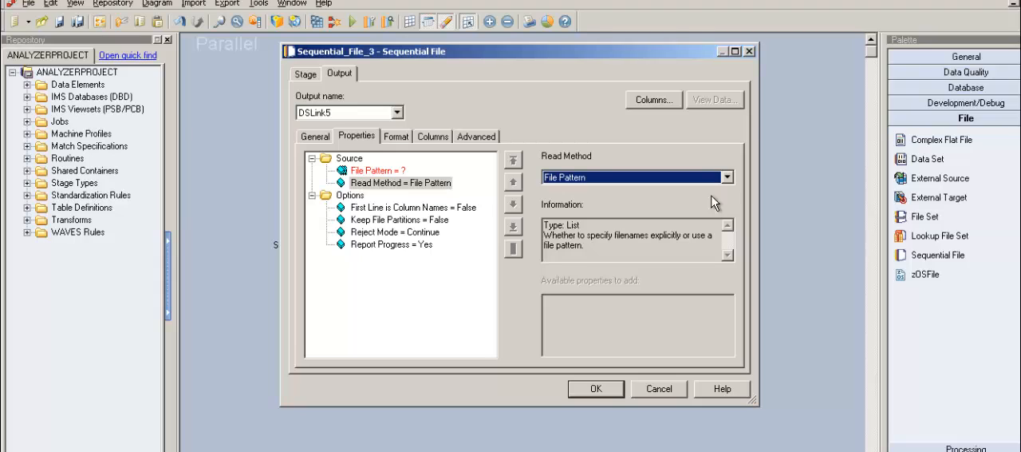
pyautogui.press('Up')
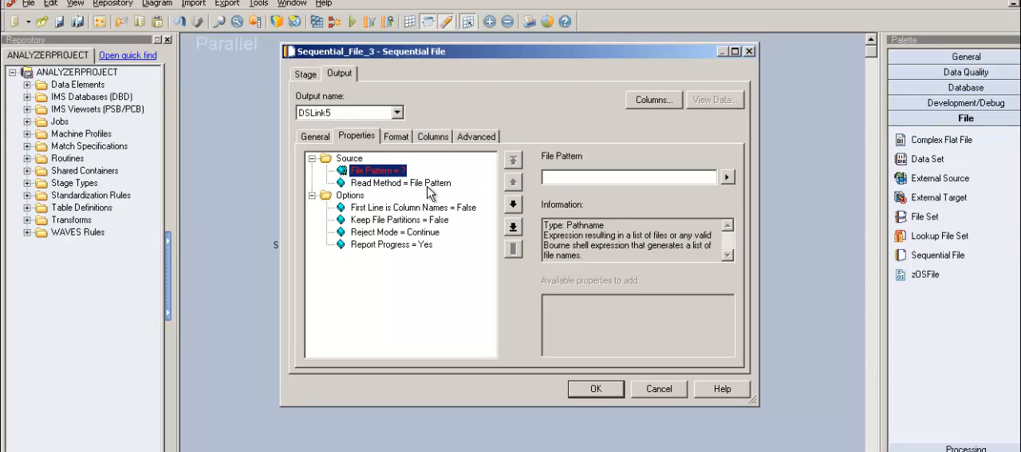
# Return the read method to Specific File(s)
pyautogui.click(431, 188)
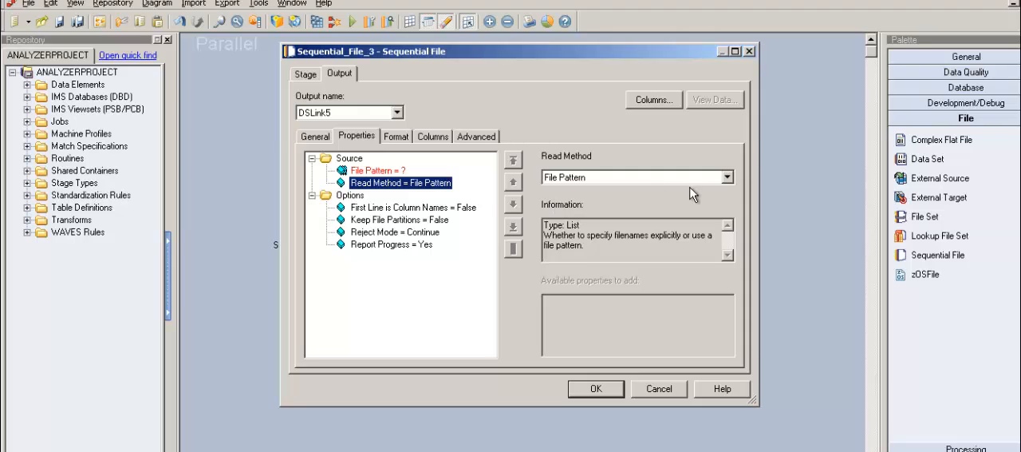
pyautogui.click(727, 178)
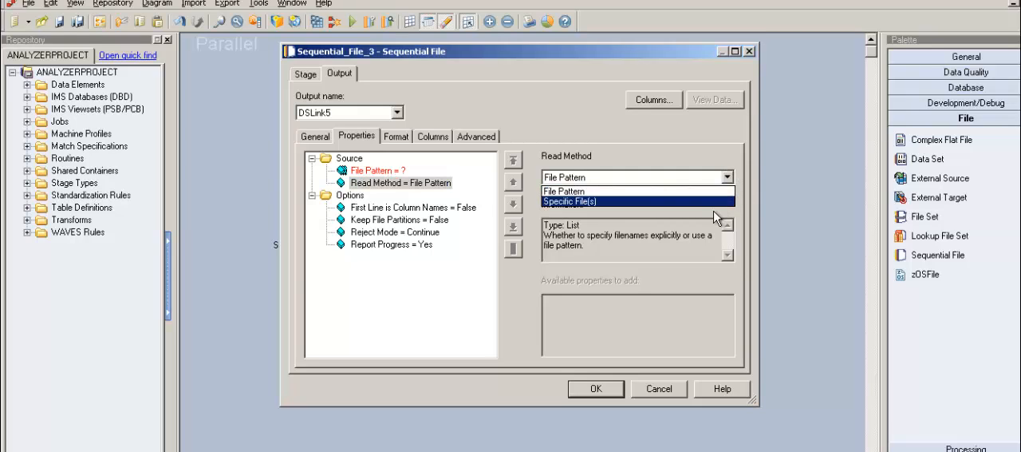
pyautogui.click(712, 209)
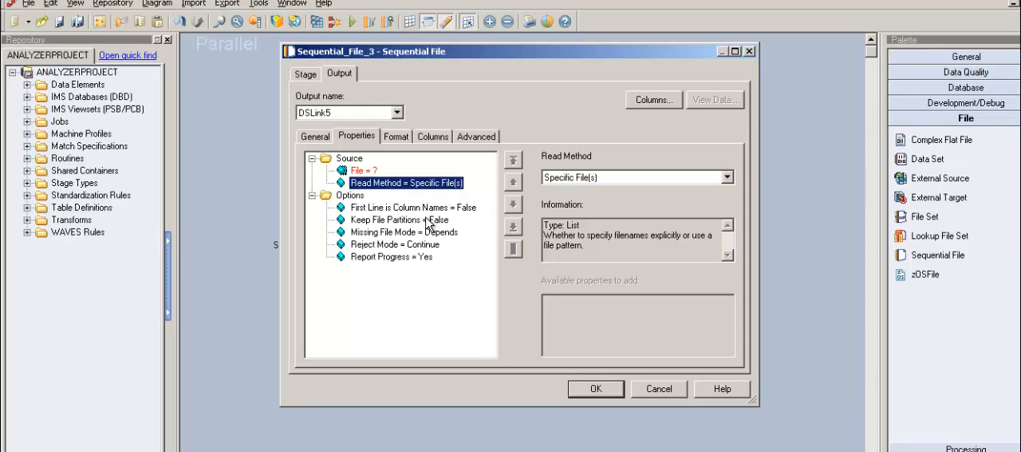
# Examine the descriptions of the stage's option properties, from First Line is Column Names down to Report Progress
pyautogui.click(428, 209)
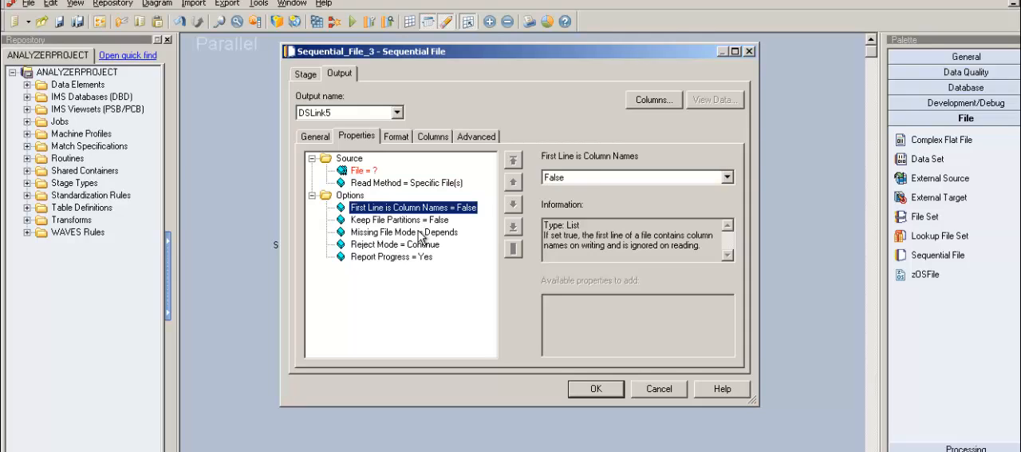
pyautogui.press('Down')
pyautogui.press('Down')
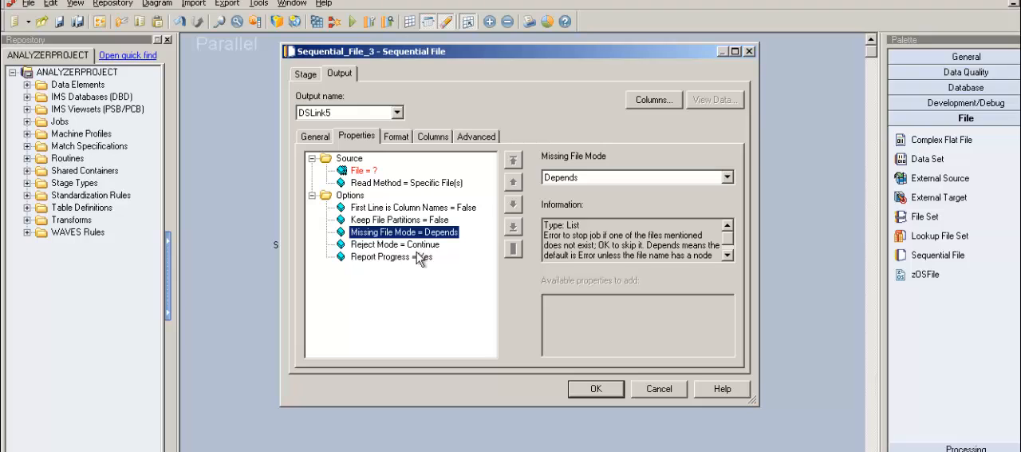
pyautogui.press('Down')
pyautogui.click(427, 210)
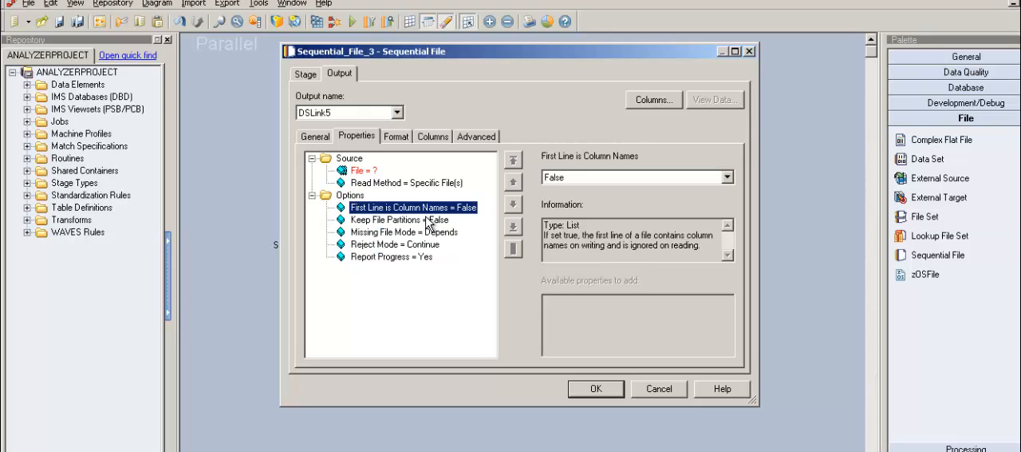
pyautogui.press('Down')
pyautogui.press('Down')
pyautogui.press('Down')
pyautogui.press('Down')
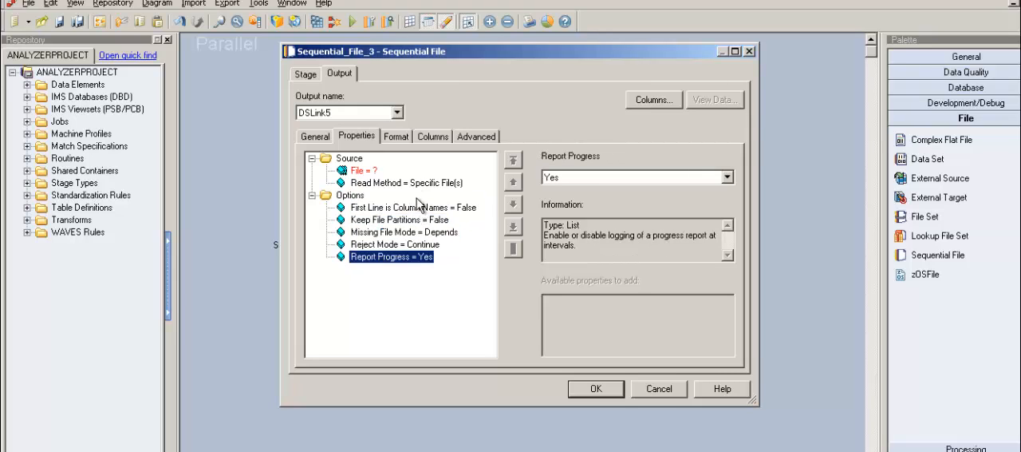
# Switch the read method to File Pattern and back to Specific File(s) to compare the available options
pyautogui.click(421, 185)
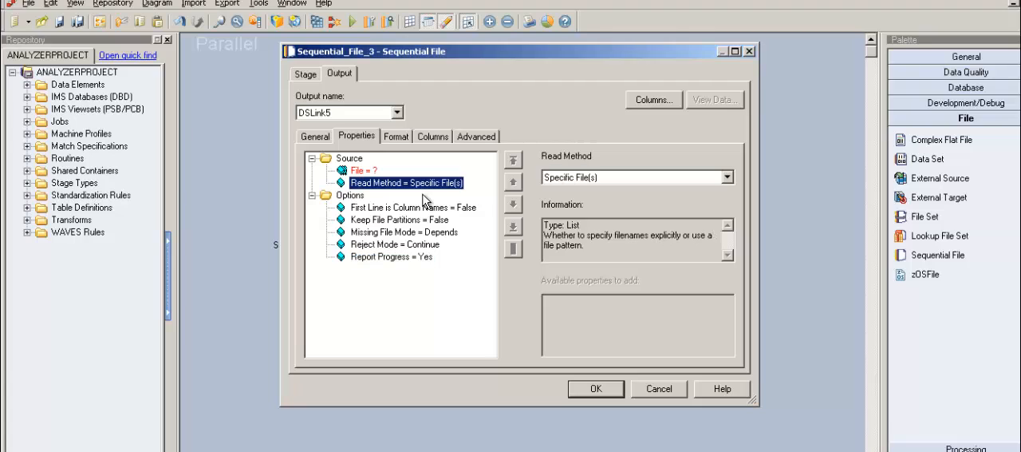
pyautogui.click(728, 177)
pyautogui.click(638, 191)
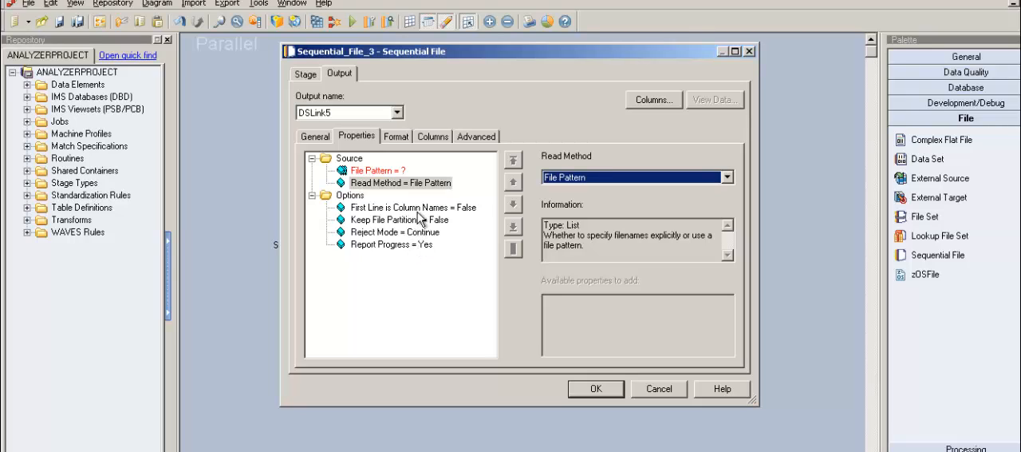
pyautogui.click(728, 178)
pyautogui.click(717, 203)
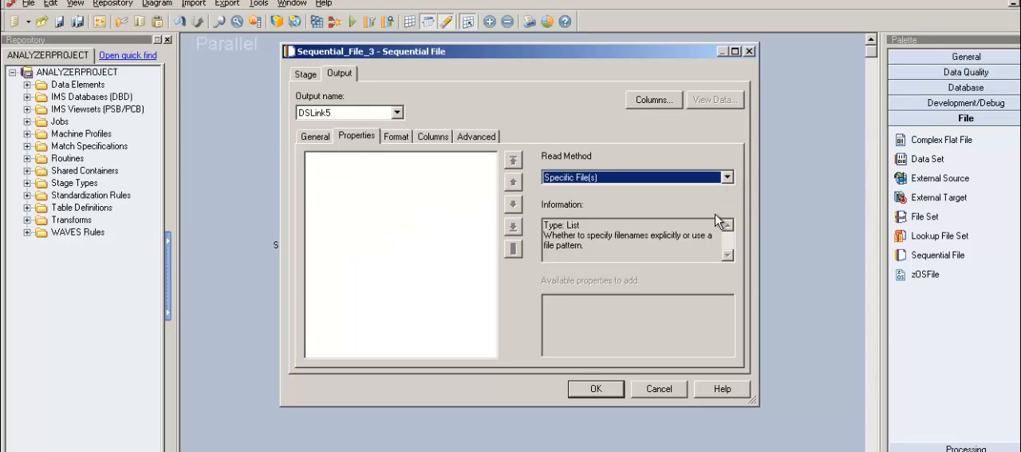
# Widen the stage properties dialog and add the Filter property to the Options group
pyautogui.click(358, 198)
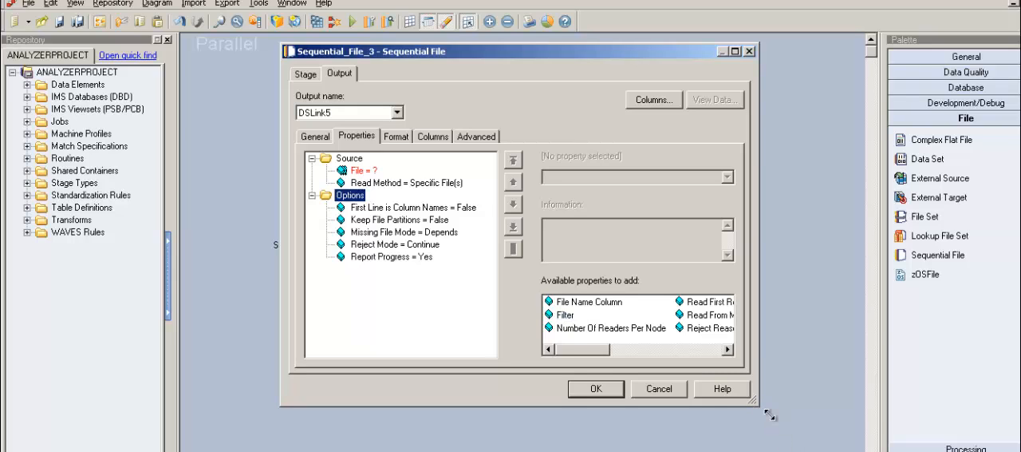
pyautogui.moveTo(770, 414); pyautogui.dragTo(923, 417)
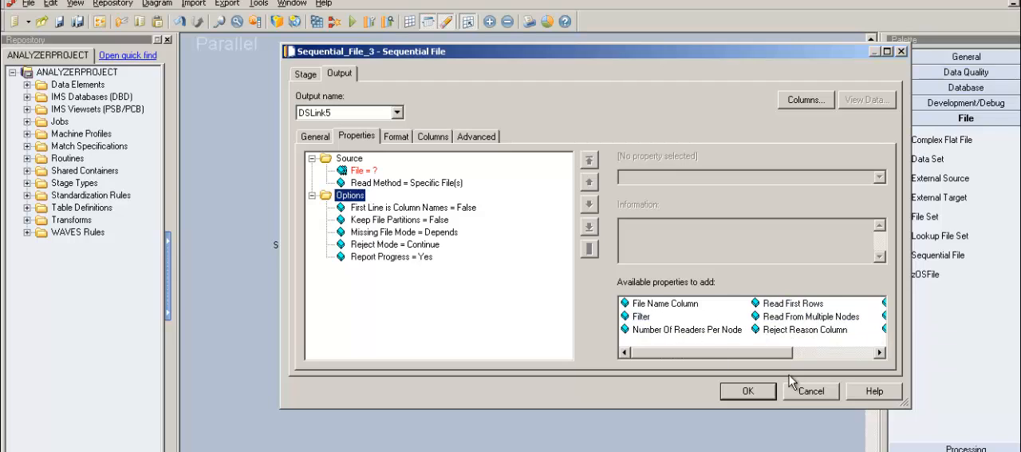
pyautogui.moveTo(790, 354)
pyautogui.mouseDown()
pyautogui.moveTo(870, 359)
pyautogui.moveTo(778, 363)
pyautogui.mouseUp()
pyautogui.moveTo(677, 309)
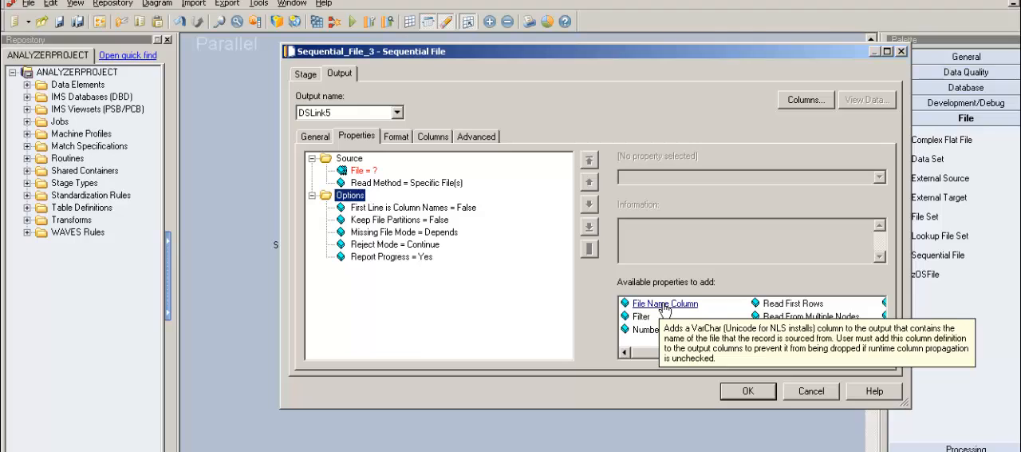
pyautogui.moveTo(683, 326)
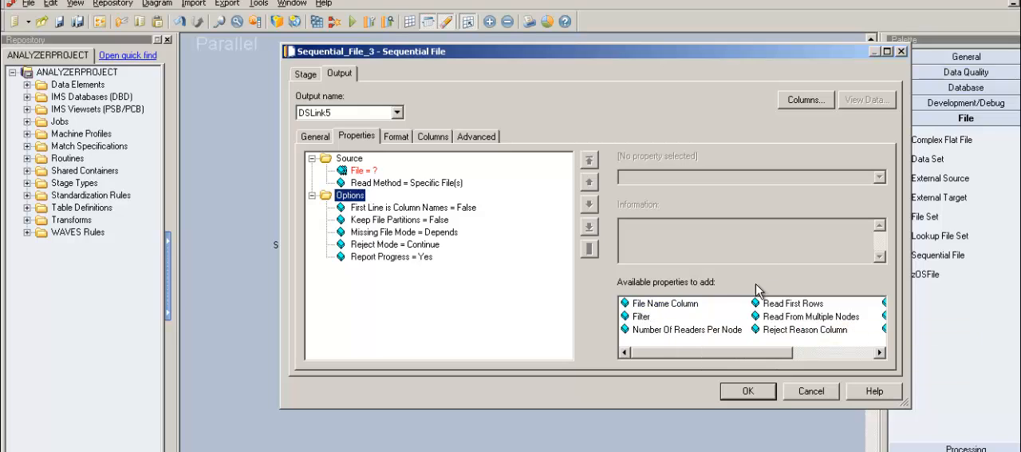
pyautogui.doubleClick(653, 320)
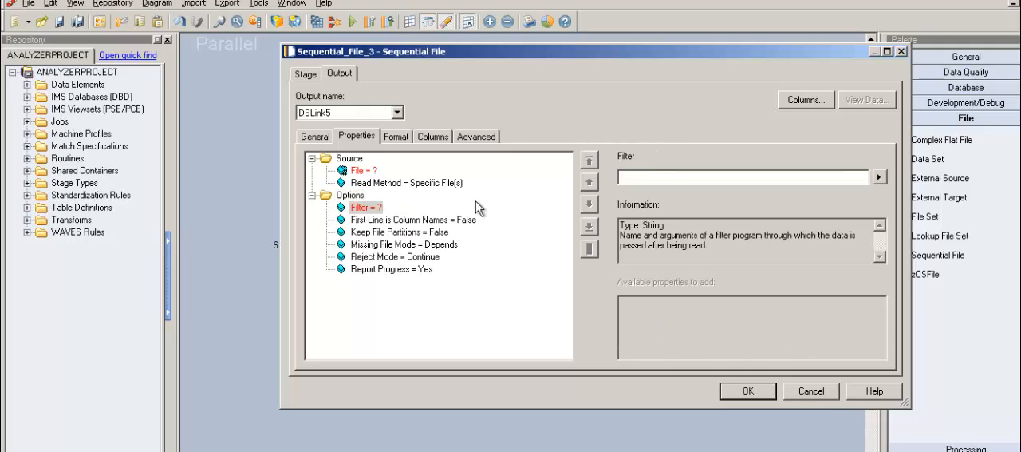
# Set the read method to File Pattern, review the properties that can be added under Options, and discard the stage changes
pyautogui.click(439, 190)
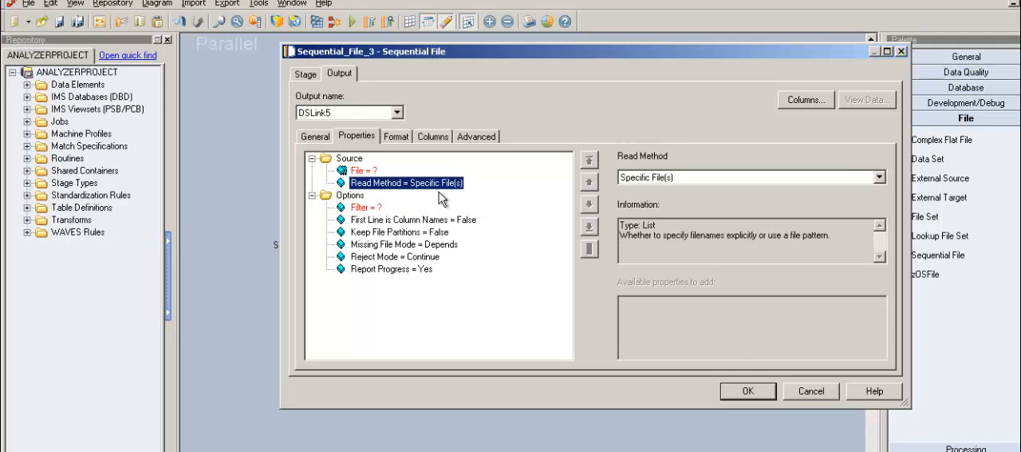
pyautogui.click(376, 213)
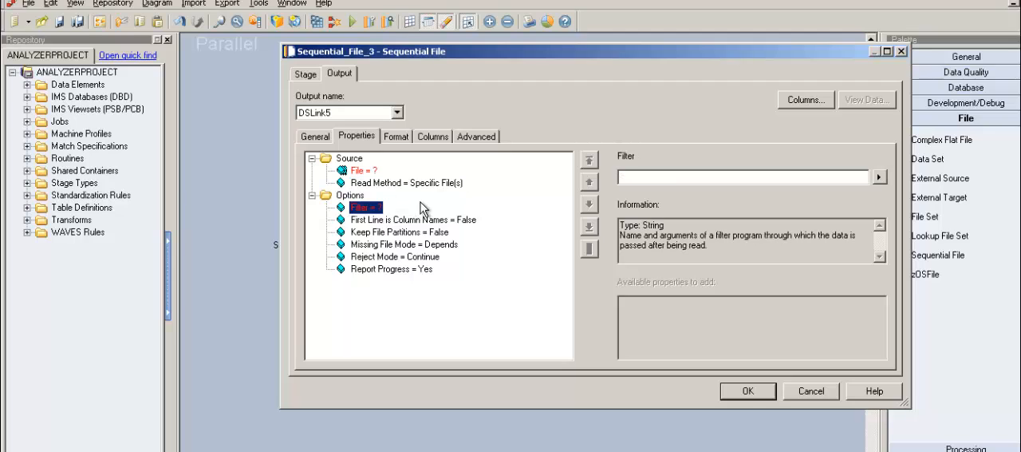
pyautogui.click(439, 187)
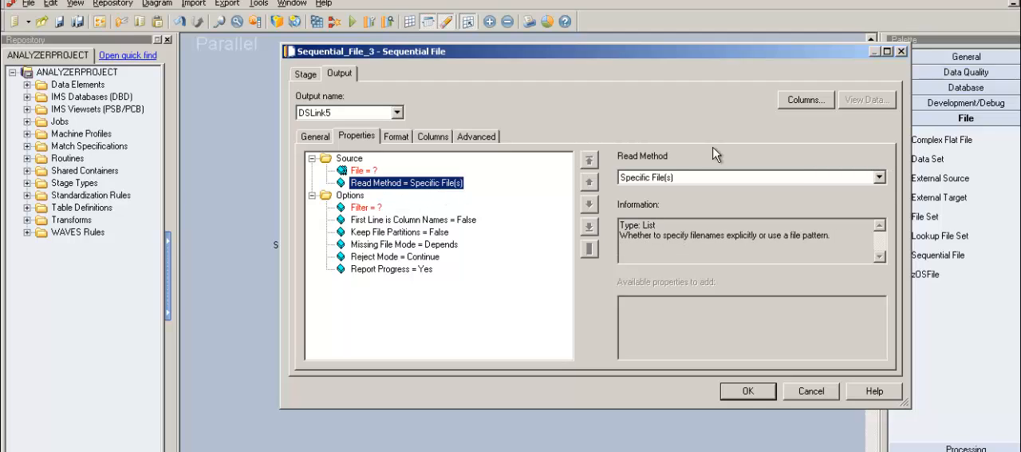
pyautogui.click(880, 177)
pyautogui.click(786, 188)
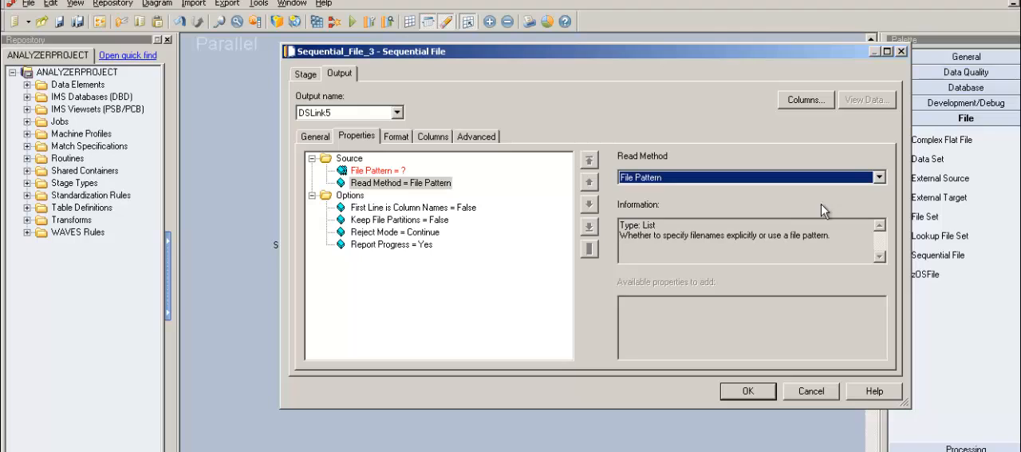
pyautogui.click(359, 198)
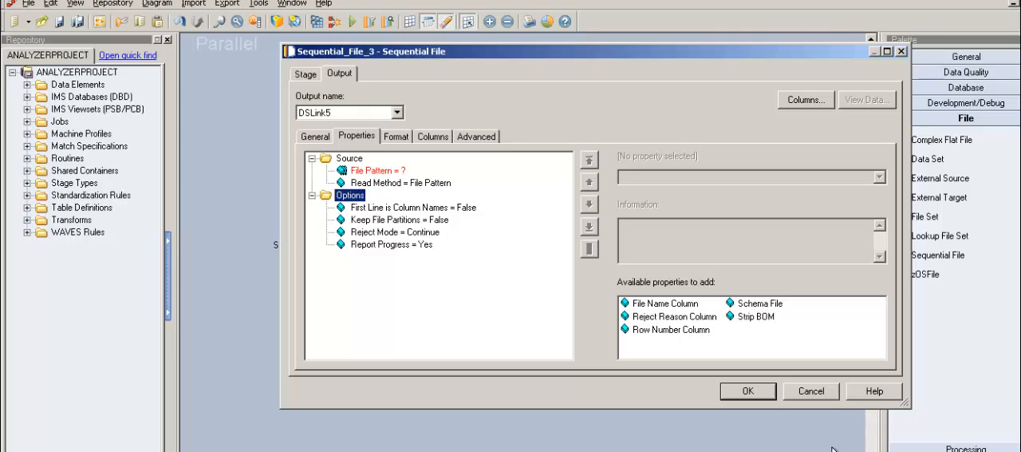
pyautogui.click(822, 396)
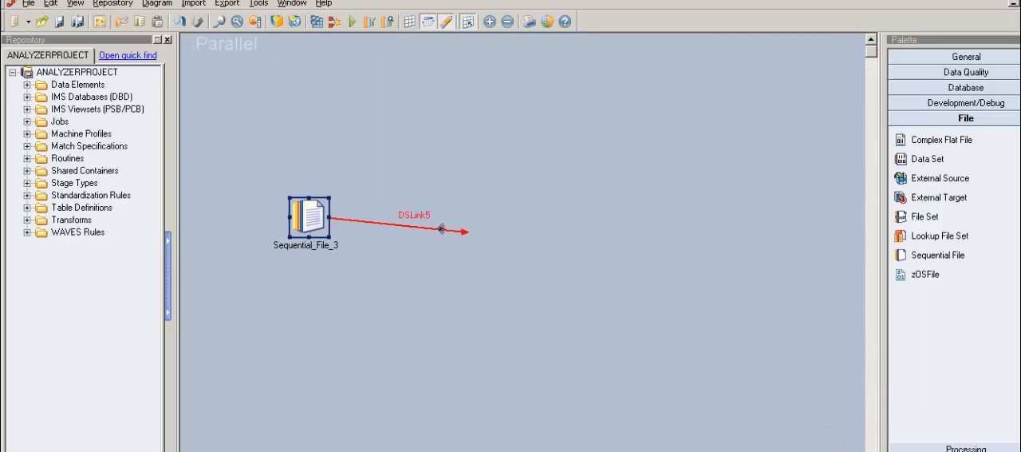
# Switch to the File_Pattern document in Word and examine the Scenario #1 heading and its Day 1 entry
pyautogui.moveTo(209, 451)
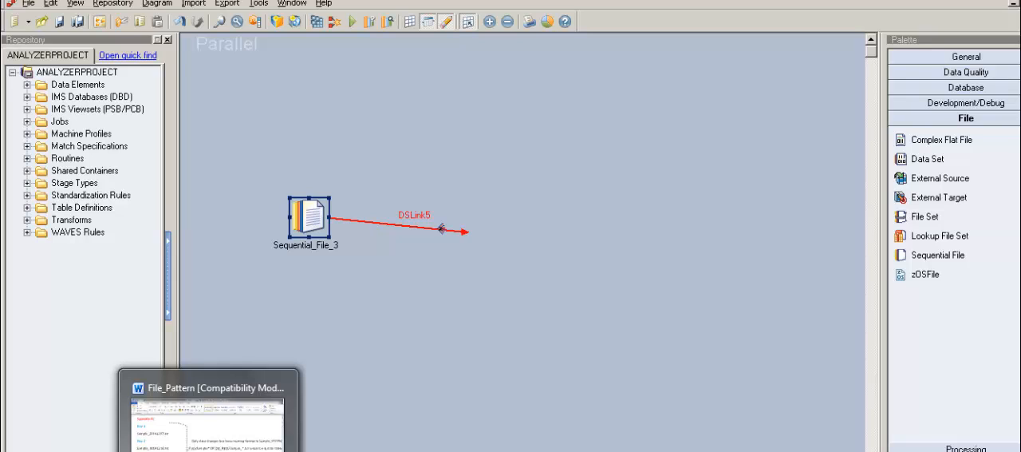
pyautogui.click(208, 445)
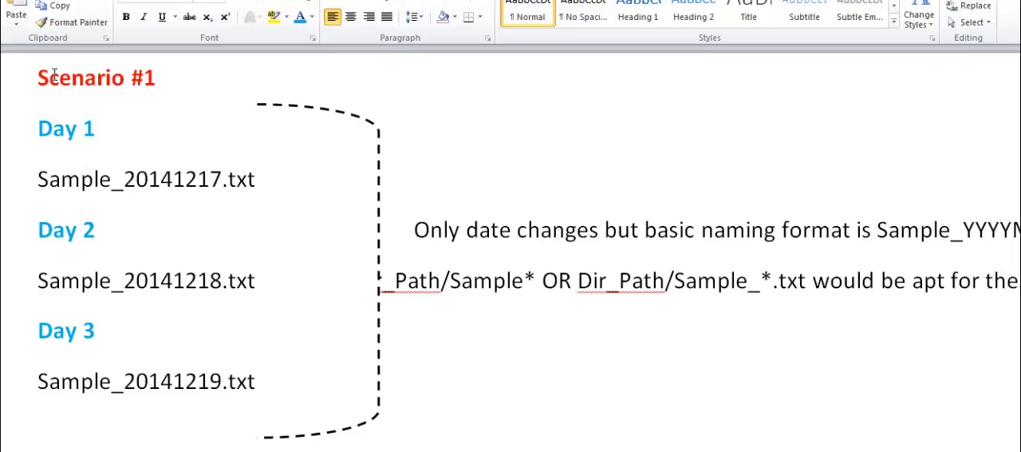
pyautogui.moveTo(39, 77); pyautogui.dragTo(172, 76)
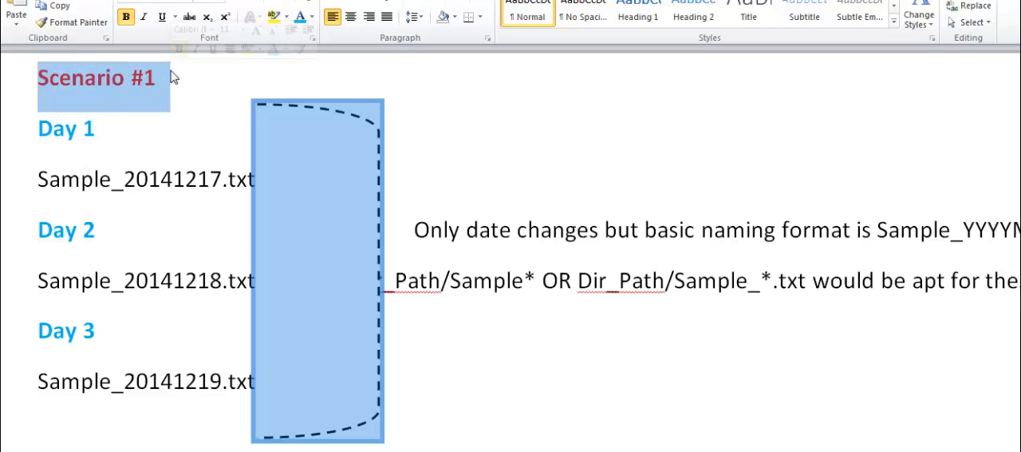
pyautogui.click(141, 100)
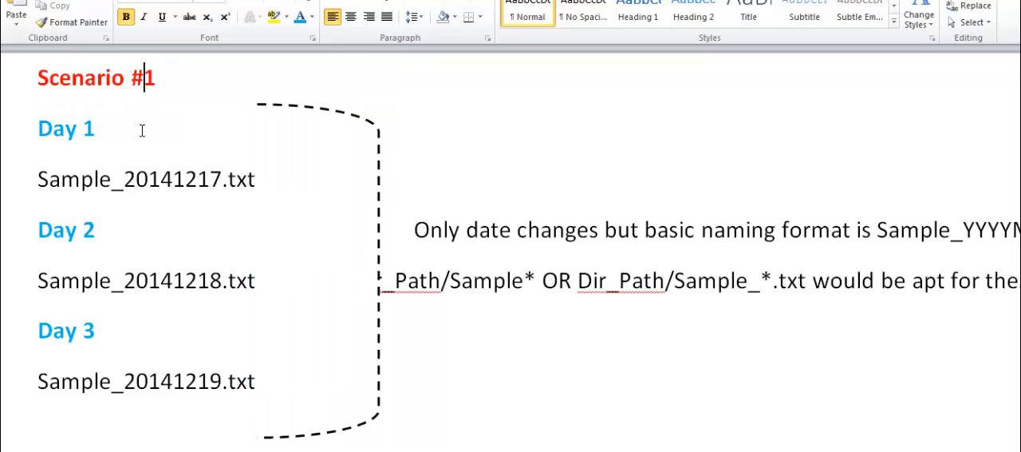
pyautogui.moveTo(39, 130); pyautogui.dragTo(230, 228)
pyautogui.click(276, 221)
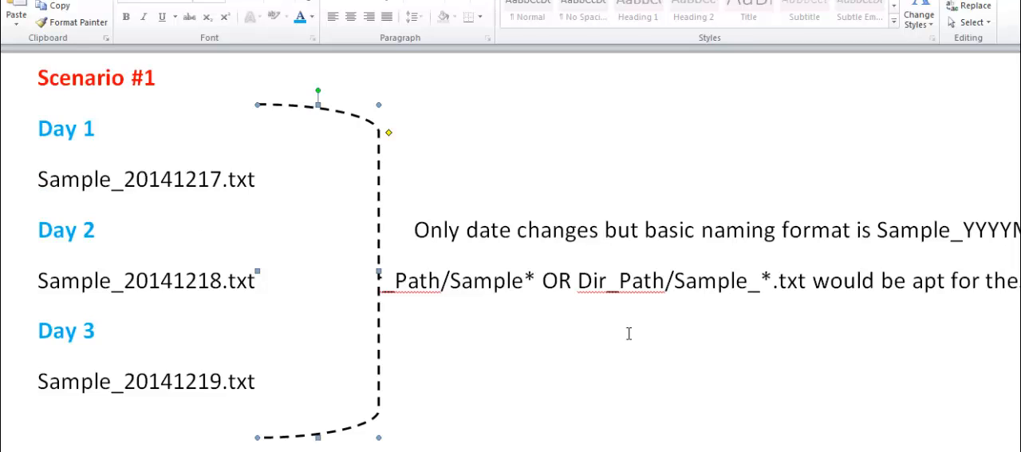
# Compare the date parts in the Day 1 and Day 2 sample file names of Scenario #1
pyautogui.click(135, 185)
pyautogui.moveTo(135, 185); pyautogui.dragTo(229, 191)
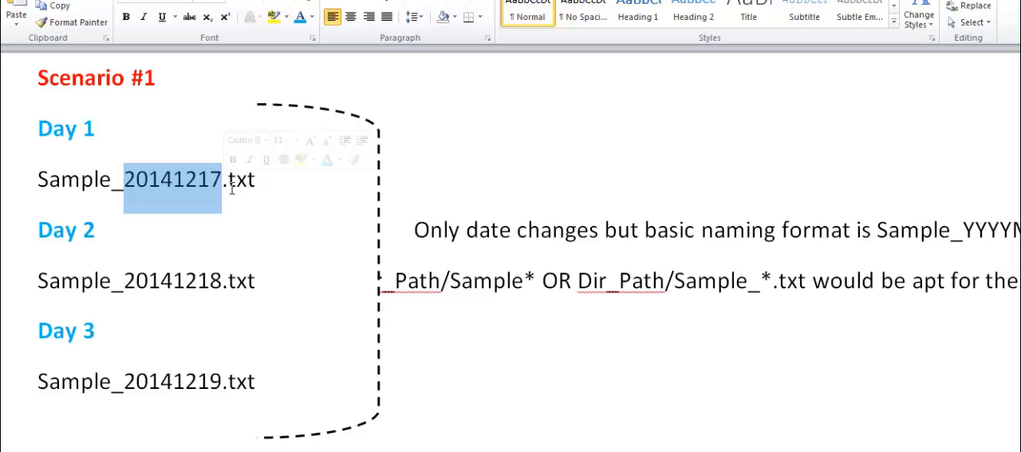
pyautogui.click(150, 203)
pyautogui.click(131, 183)
pyautogui.doubleClick(134, 183)
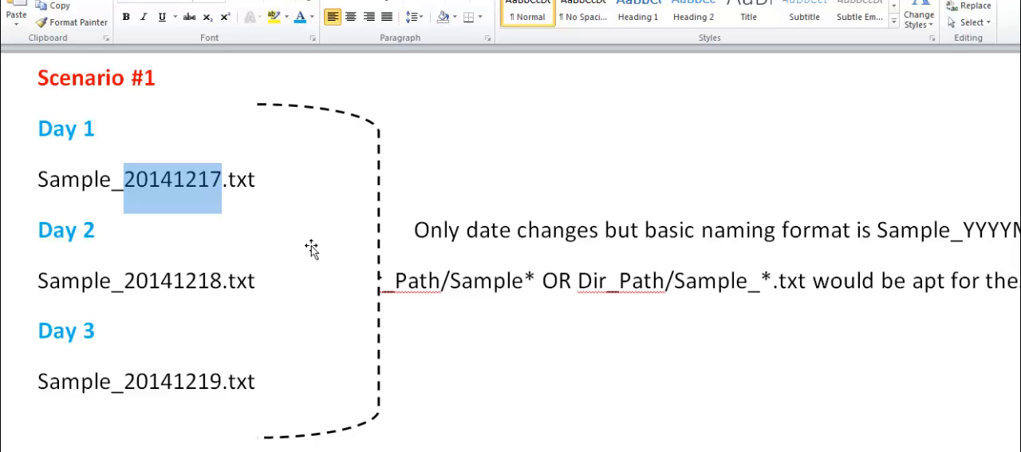
pyautogui.hscroll(2, 510, 252)
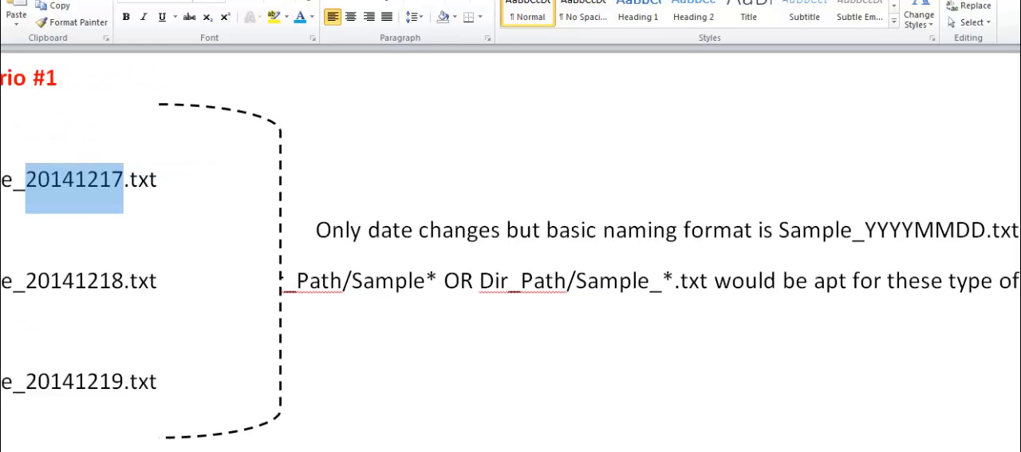
pyautogui.hscroll(-3, 511, 252)
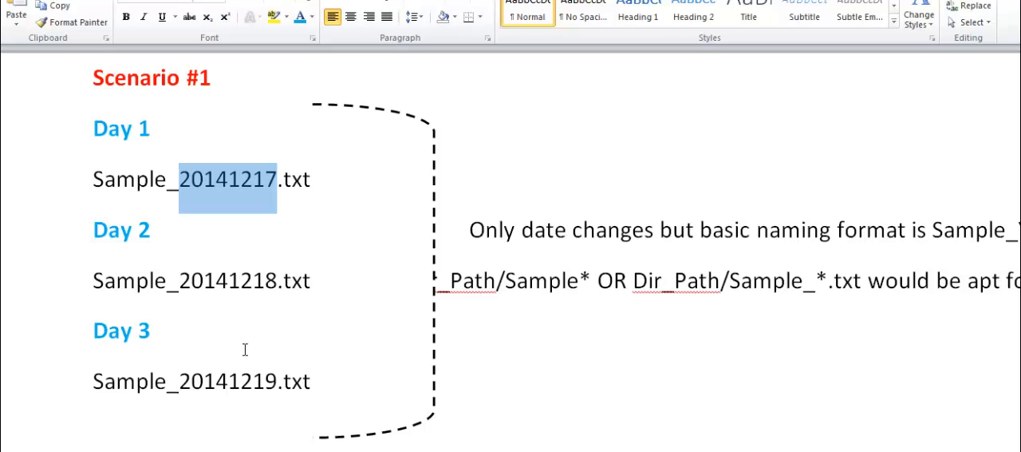
pyautogui.doubleClick(203, 283)
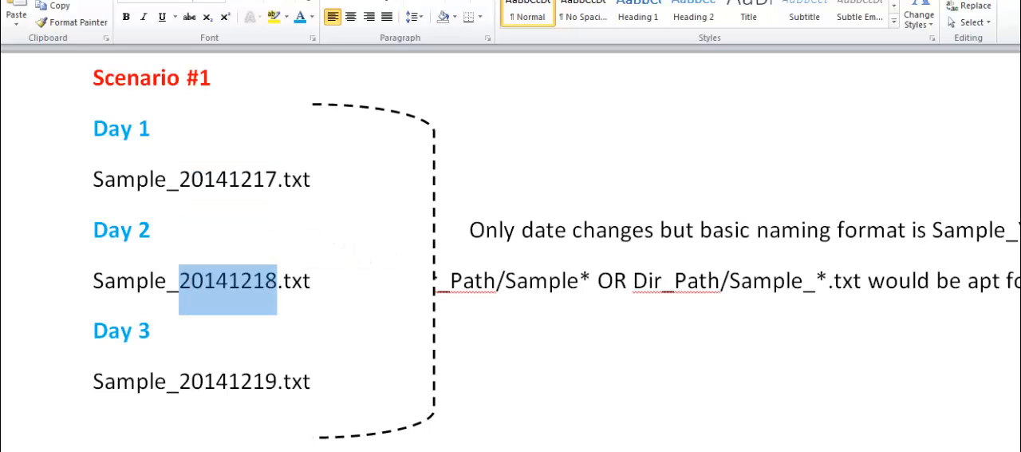
# Examine the prefix, date placeholder and extension of the naming format Sample_YYYYMMDD.txt in the scenario's note
pyautogui.hscroll(3, 511, 255)
pyautogui.click(853, 232)
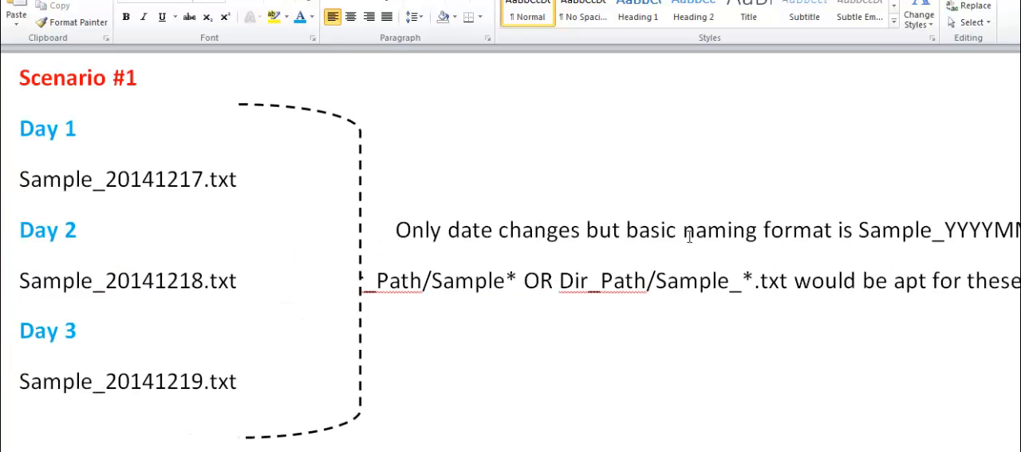
pyautogui.hscroll(2, 511, 255)
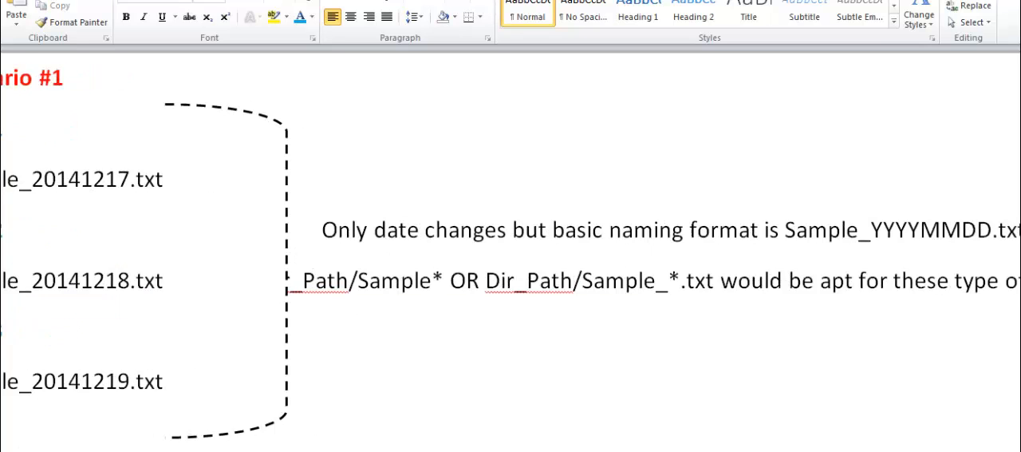
pyautogui.moveTo(750, 232); pyautogui.dragTo(994, 237)
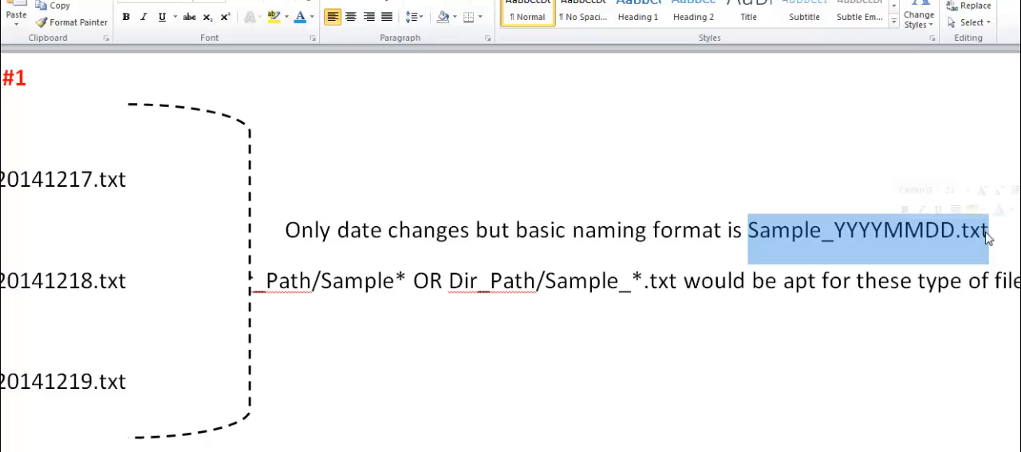
pyautogui.click(835, 231)
pyautogui.moveTo(834, 231); pyautogui.dragTo(781, 229)
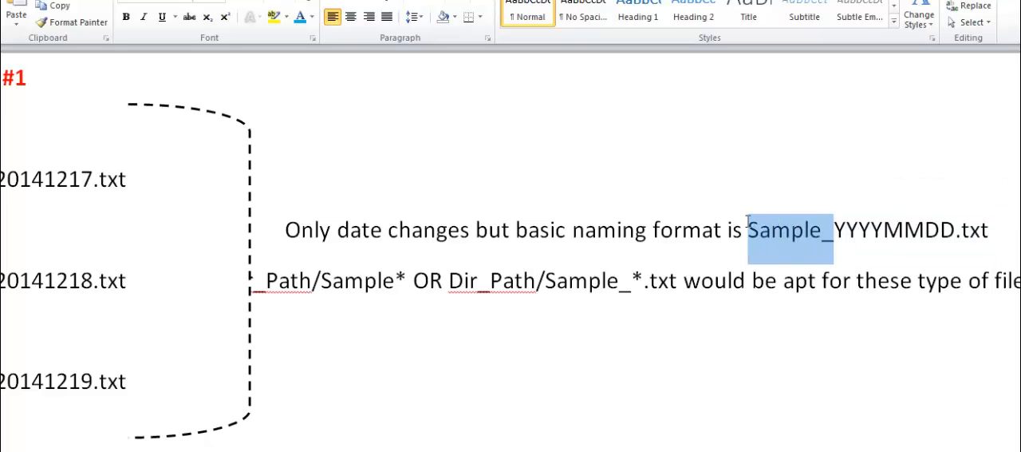
pyautogui.moveTo(957, 244); pyautogui.dragTo(987, 230)
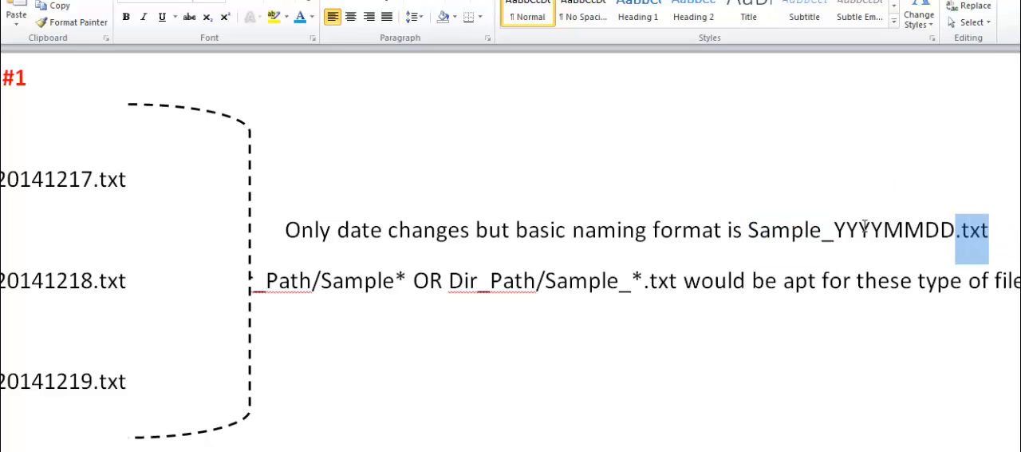
pyautogui.moveTo(834, 231); pyautogui.dragTo(965, 231)
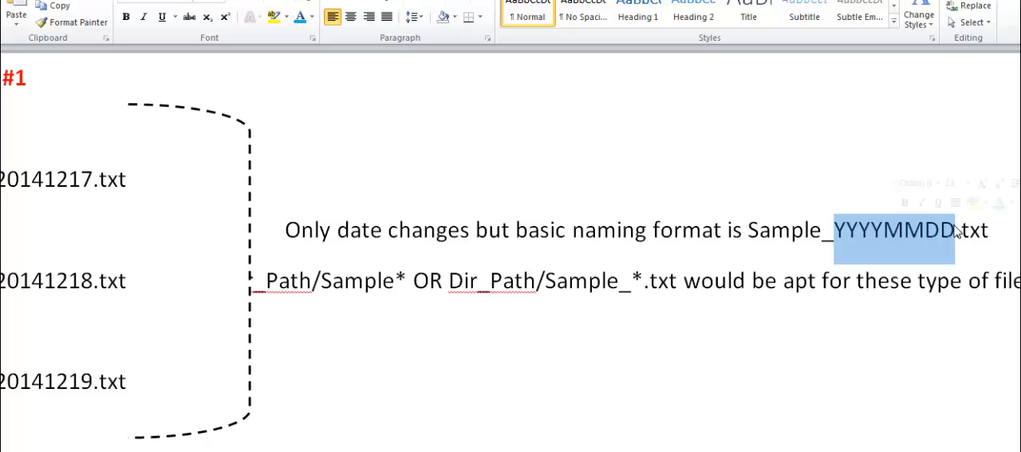
pyautogui.click(840, 234)
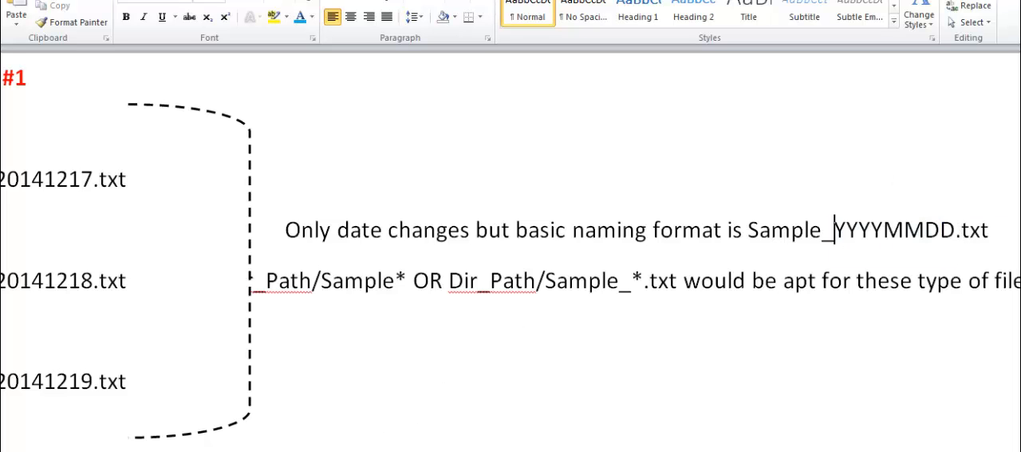
# Compare the Day 1 file name with the asterisk wildcards in the Sample* and Sample_*.txt patterns
pyautogui.hscroll(-5, 511, 253)
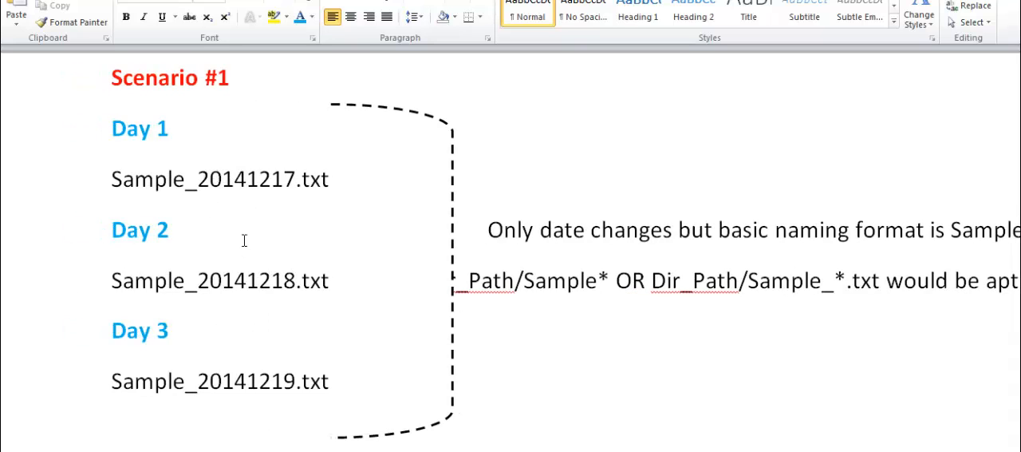
pyautogui.click(297, 183)
pyautogui.hscroll(3, 510, 252)
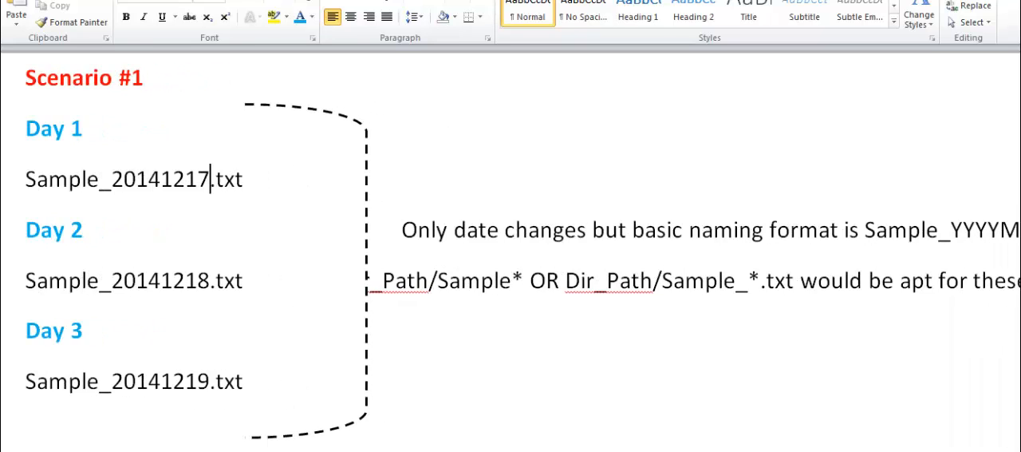
pyautogui.hscroll(2, 510, 252)
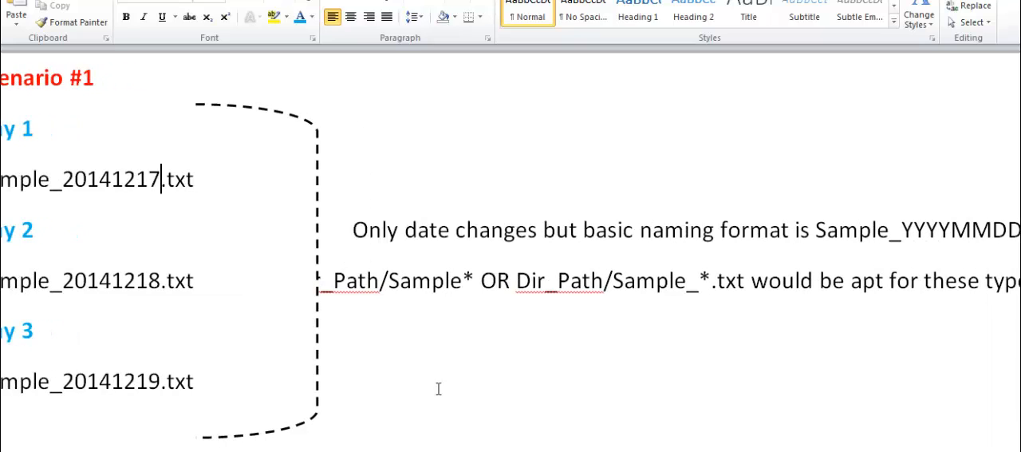
pyautogui.click(475, 275)
pyautogui.moveTo(476, 275); pyautogui.dragTo(468, 280)
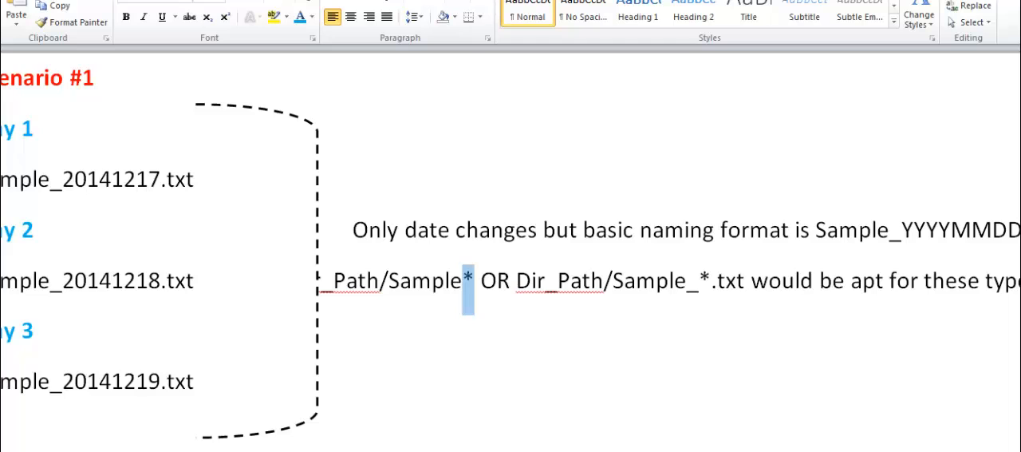
pyautogui.hscroll(-2, 510, 254)
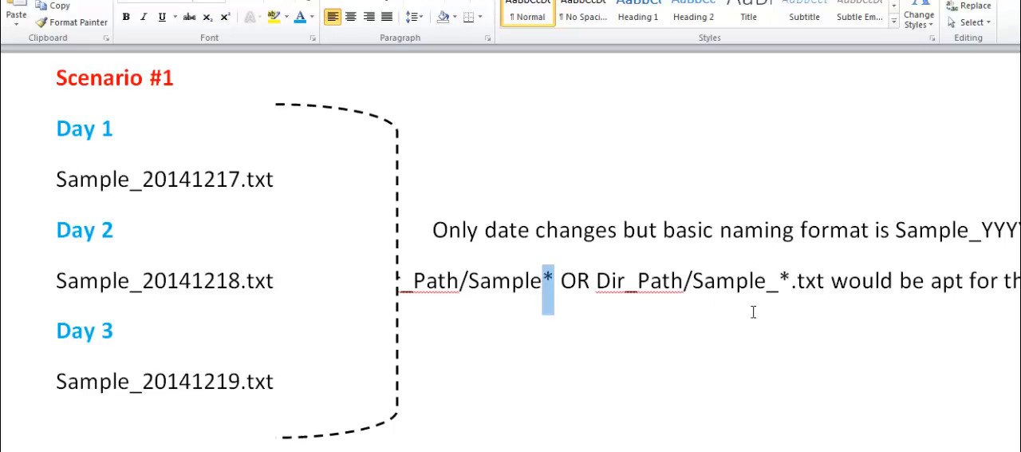
pyautogui.moveTo(780, 284); pyautogui.dragTo(795, 290)
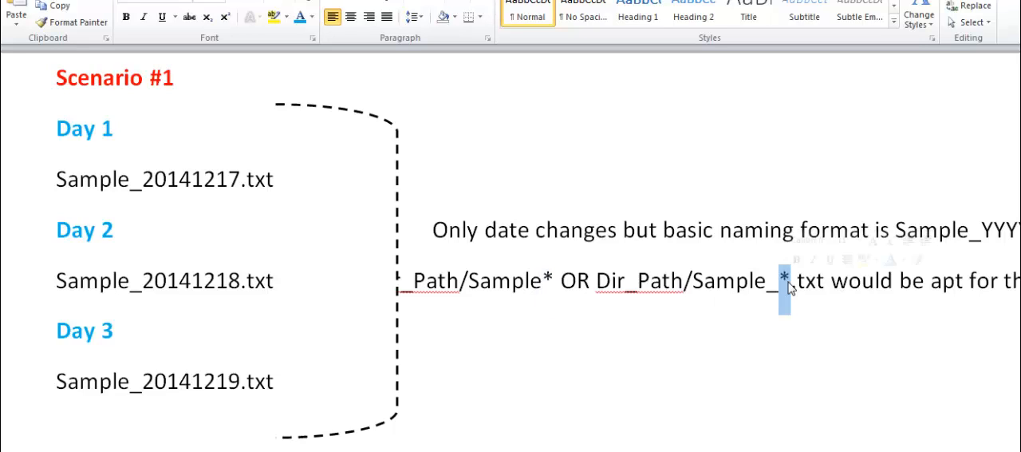
pyautogui.moveTo(693, 287); pyautogui.dragTo(830, 287)
pyautogui.click(714, 360)
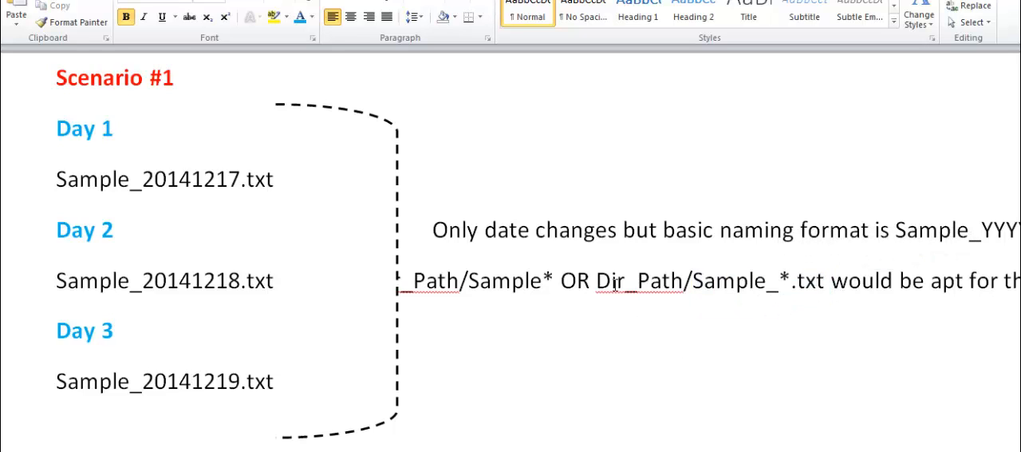
# Examine the path pattern Dir_Path/Sample_*.txt, looking at its file name pattern and directory part separately
pyautogui.moveTo(597, 284); pyautogui.dragTo(832, 289)
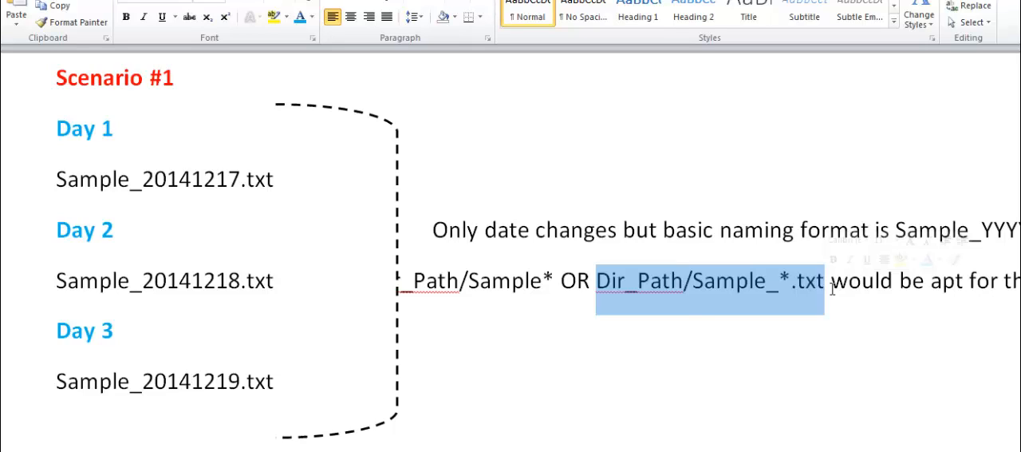
pyautogui.click(607, 292)
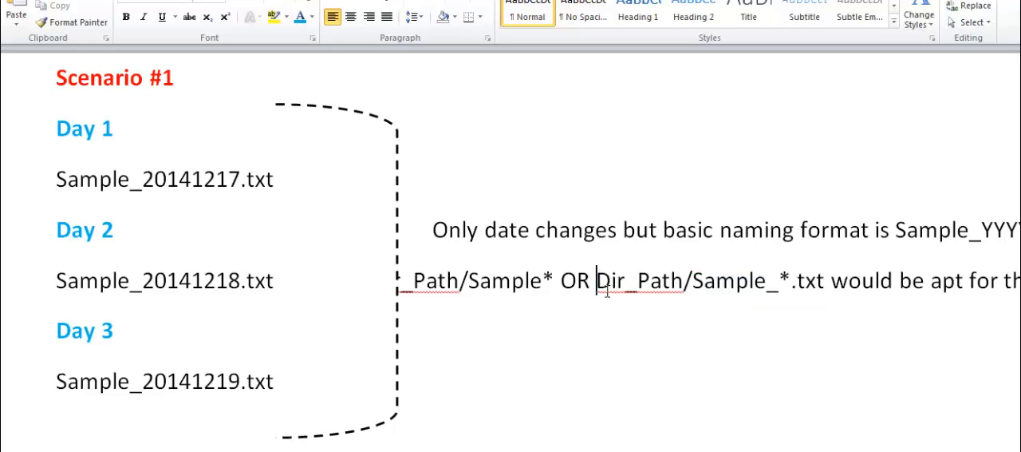
pyautogui.moveTo(608, 292); pyautogui.dragTo(818, 297)
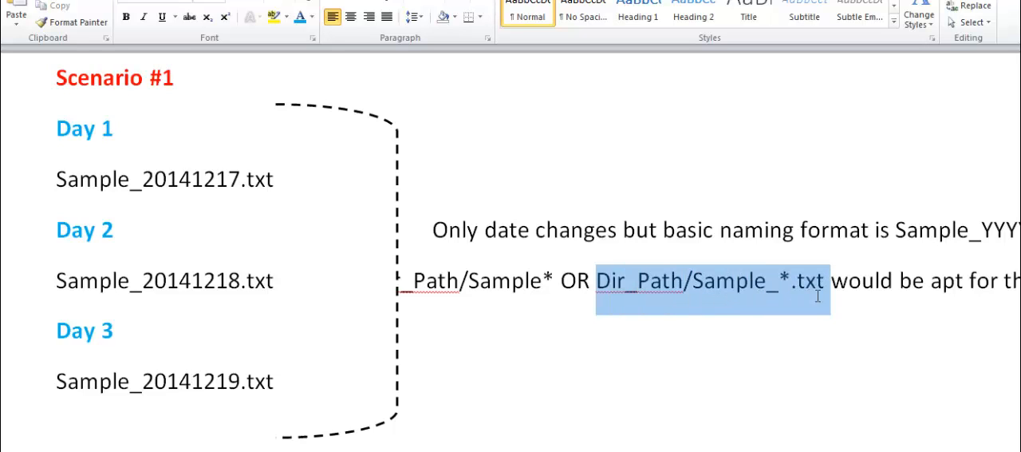
pyautogui.click(756, 287)
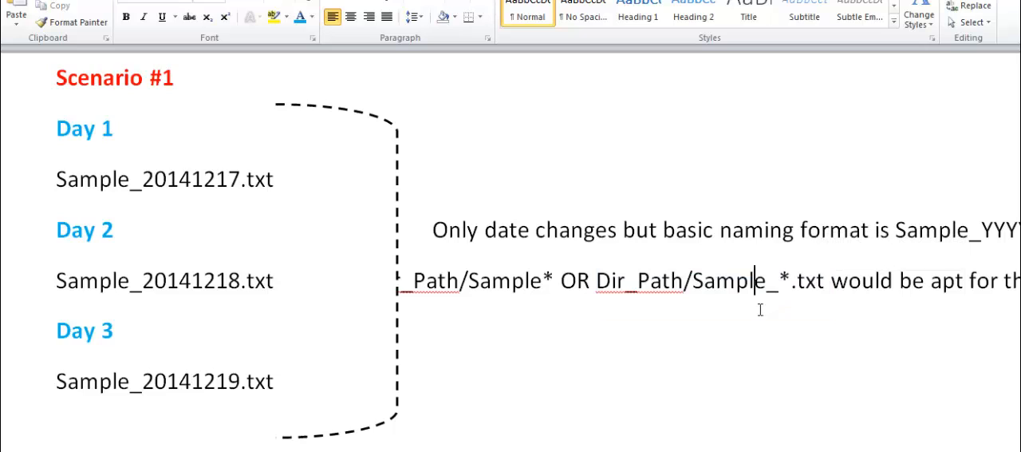
pyautogui.click(706, 283)
pyautogui.moveTo(694, 280); pyautogui.dragTo(824, 287)
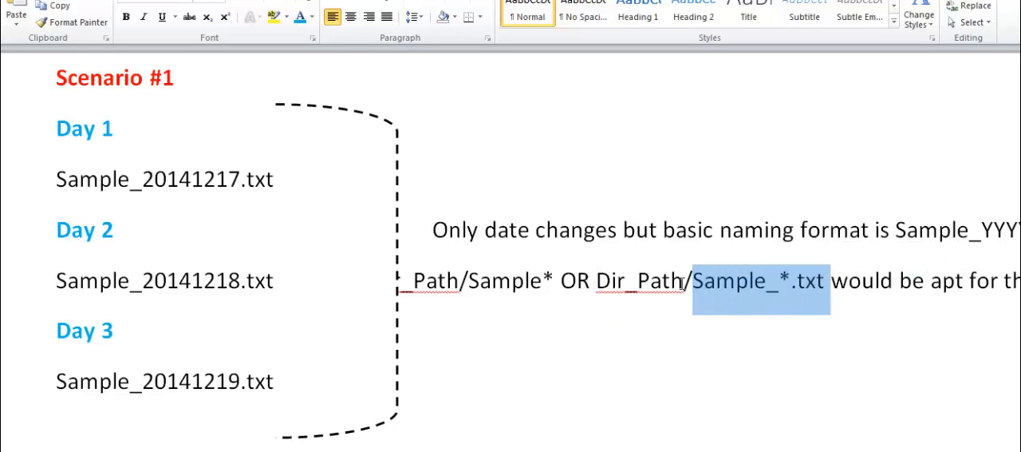
pyautogui.moveTo(686, 280); pyautogui.dragTo(612, 283)
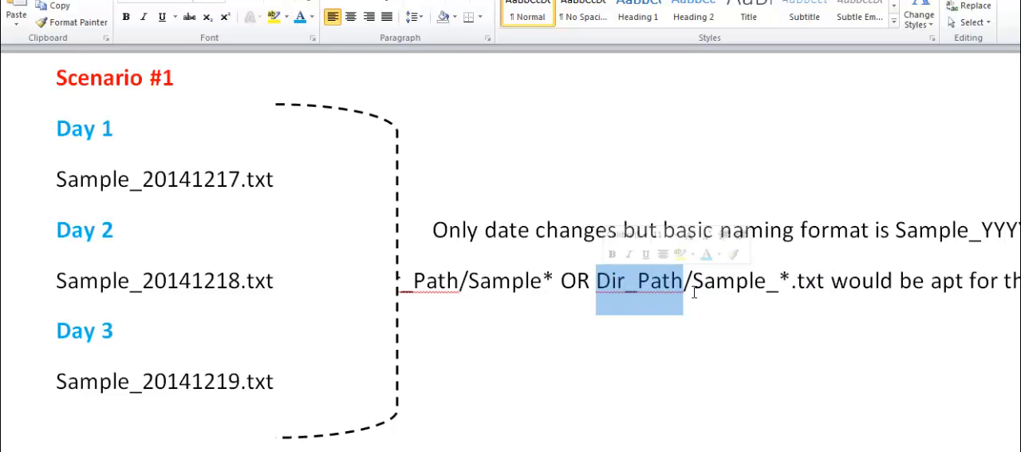
# Compare the _*.txt ending of the Sample_*.txt pattern with the Sample prefix of the Sample* pattern in Scenario #1
pyautogui.click(523, 347)
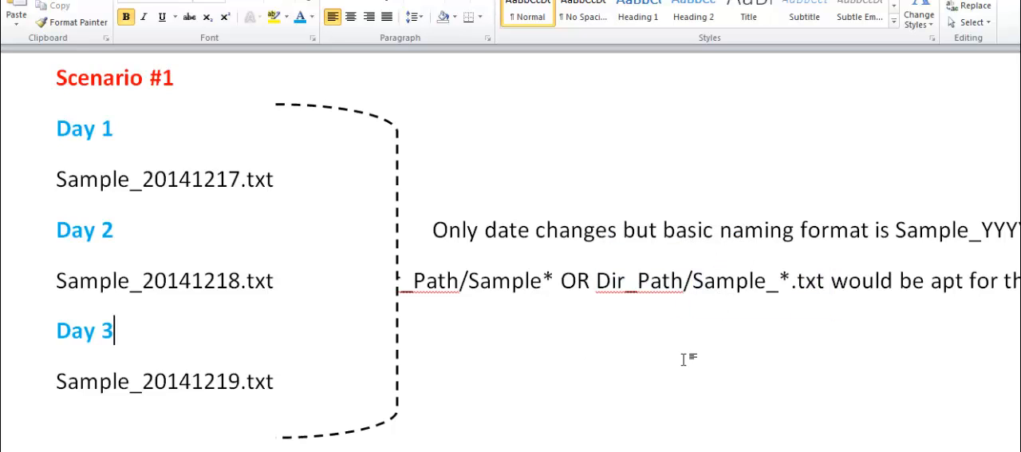
pyautogui.moveTo(798, 283); pyautogui.dragTo(830, 294)
pyautogui.click(826, 289)
pyautogui.click(771, 340)
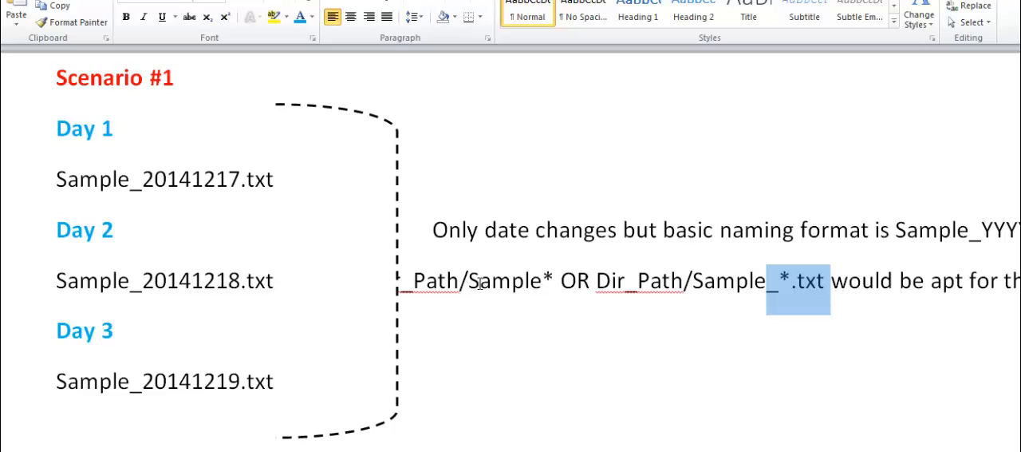
pyautogui.moveTo(469, 287); pyautogui.dragTo(552, 293)
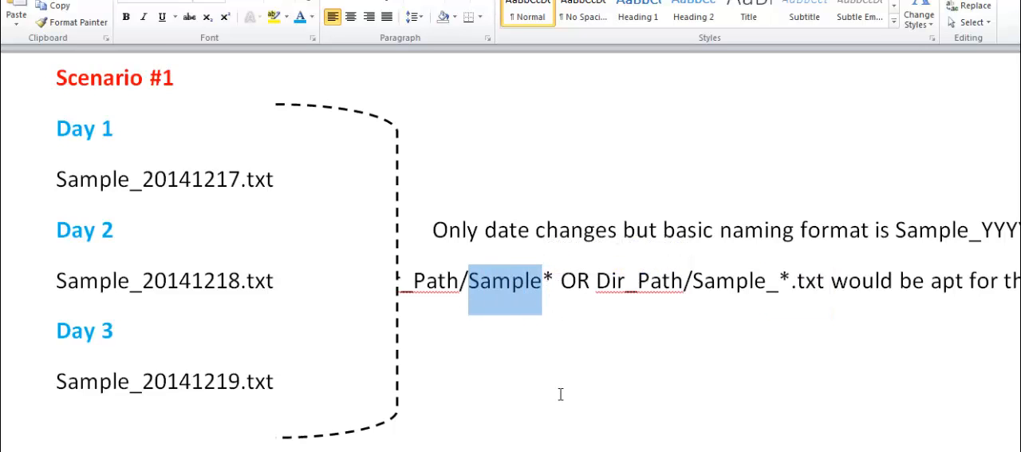
pyautogui.click(633, 432)
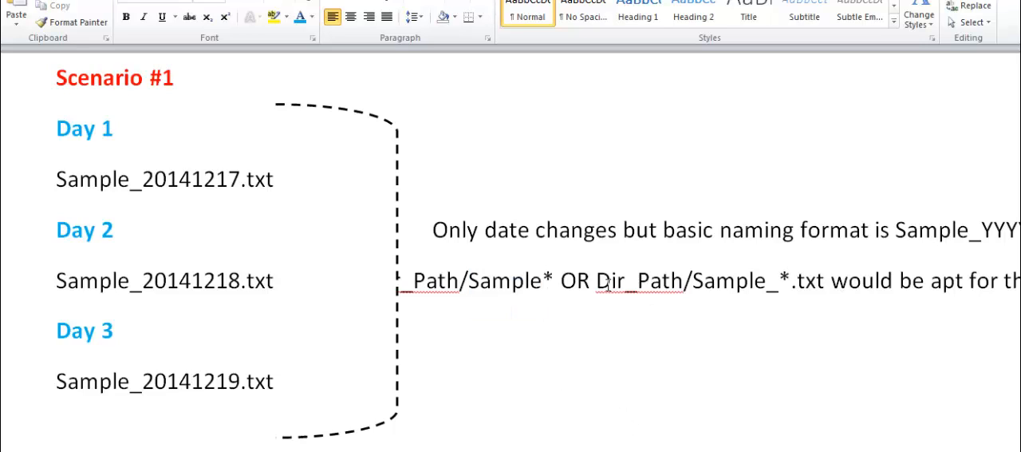
# Examine the whole path pattern Dir_Path/Sample_*.txt in Scenario #1, focusing on its asterisk wildcard
pyautogui.moveTo(597, 283); pyautogui.dragTo(812, 289)
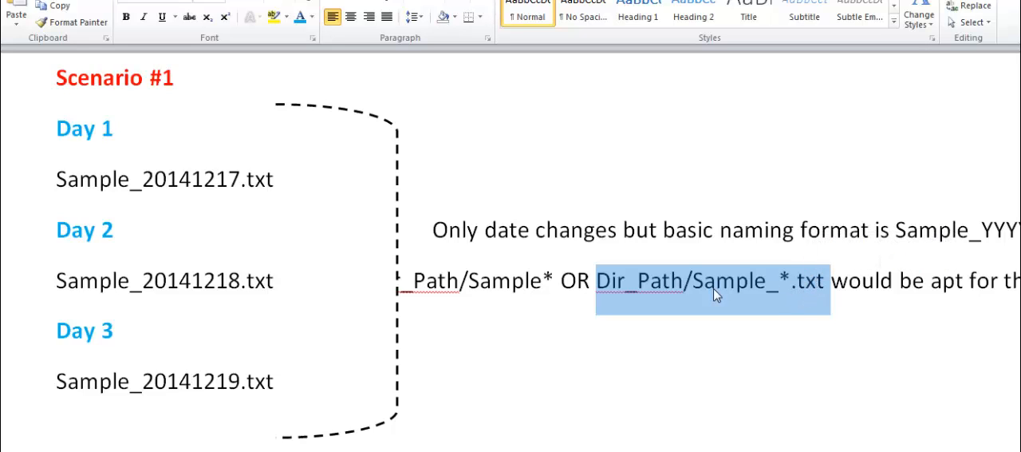
pyautogui.click(771, 358)
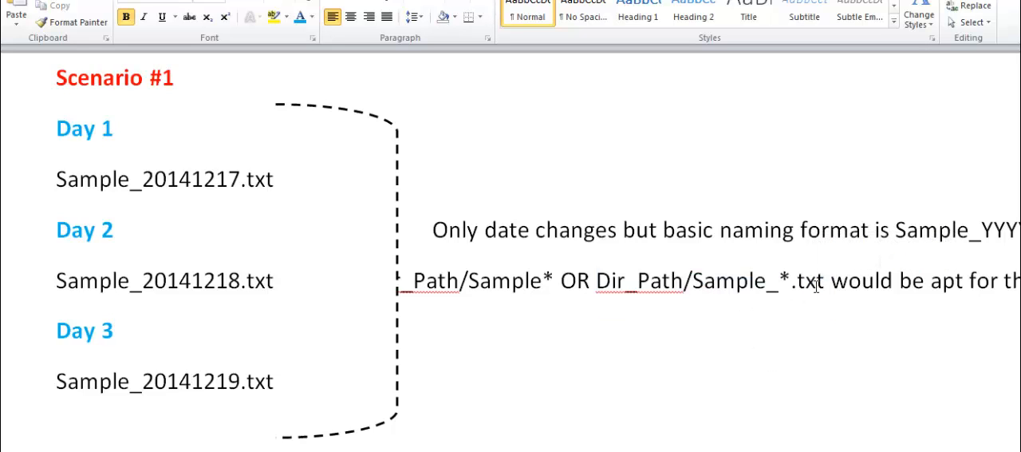
pyautogui.click(782, 284)
pyautogui.doubleClick(787, 283)
pyautogui.click(770, 348)
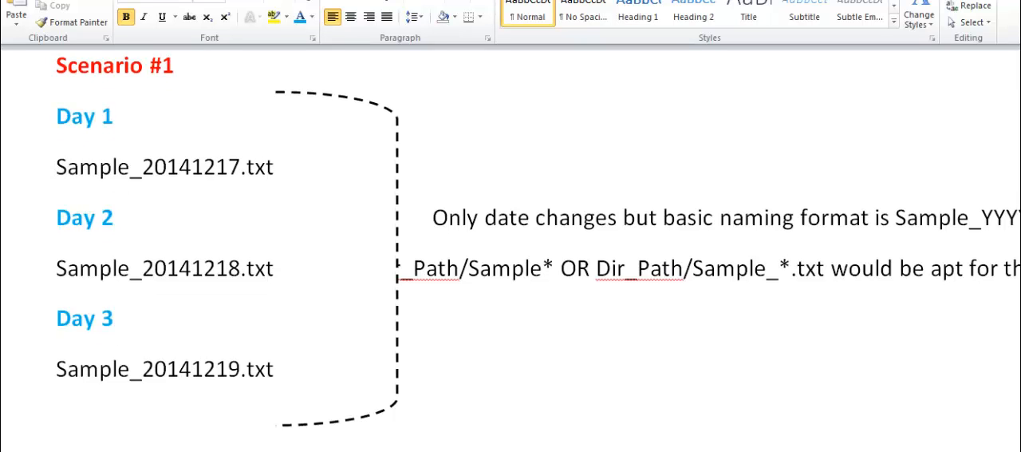
# Examine the Day 1 file name Sample.txt in Scenario #2, separating its base name from its extension
pyautogui.scroll(-5, 511, 244)
pyautogui.scroll(-4, 511, 244)
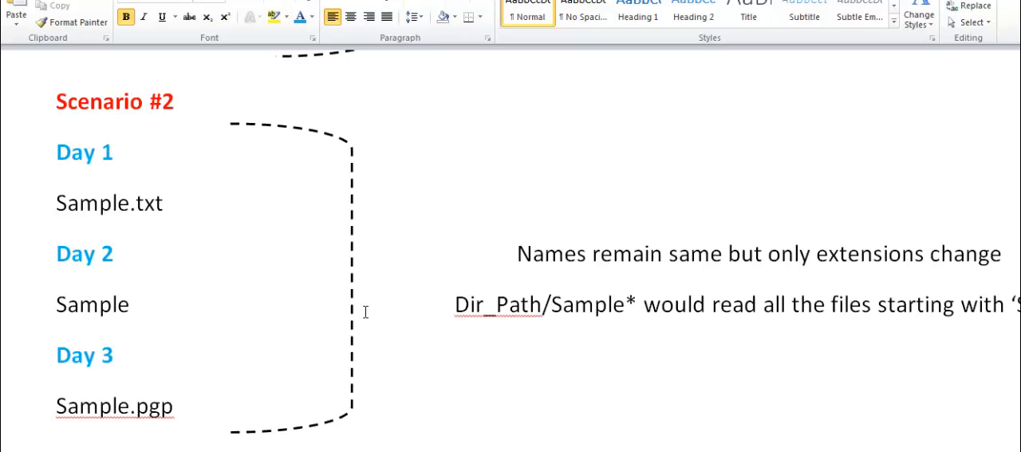
pyautogui.click(175, 210)
pyautogui.tripleClick(176, 210)
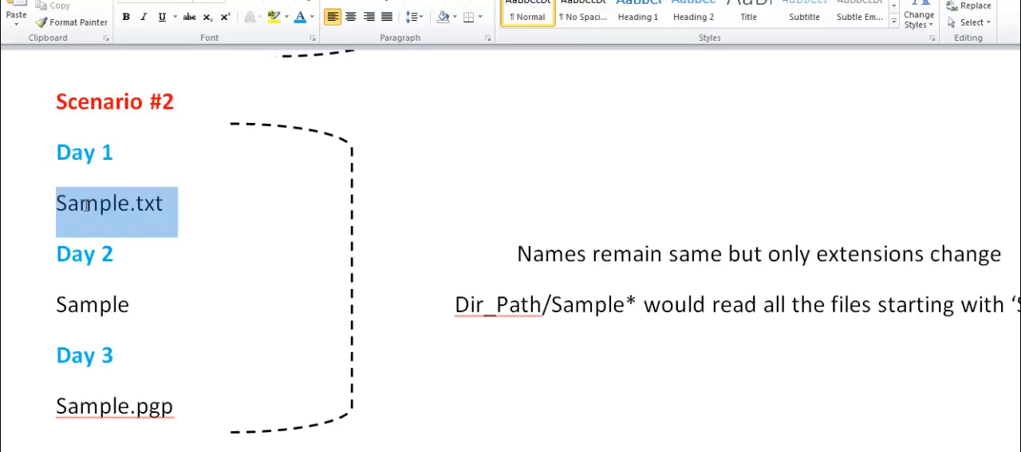
pyautogui.click(191, 229)
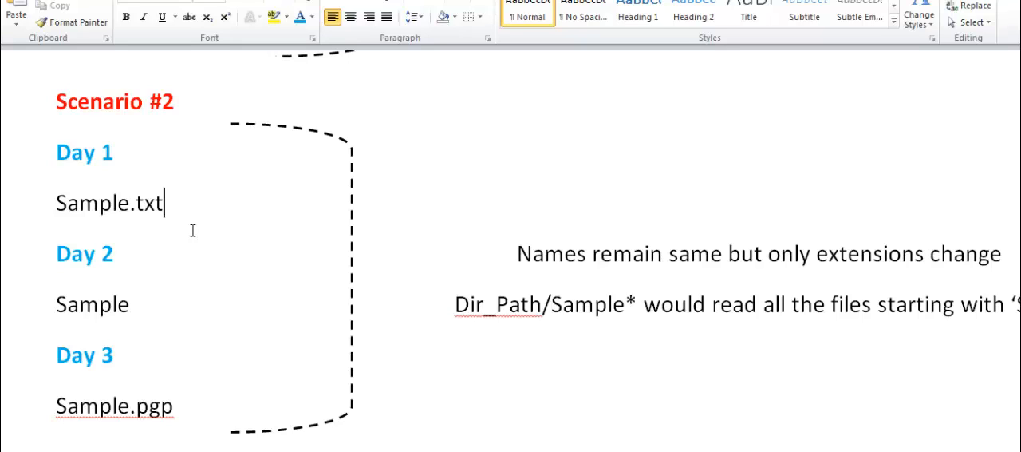
pyautogui.press('Left')
pyautogui.press('Left')
pyautogui.press('Left')
pyautogui.press('Left')
pyautogui.press('Left')
pyautogui.press('Right')
pyautogui.moveTo(131, 209); pyautogui.dragTo(62, 205)
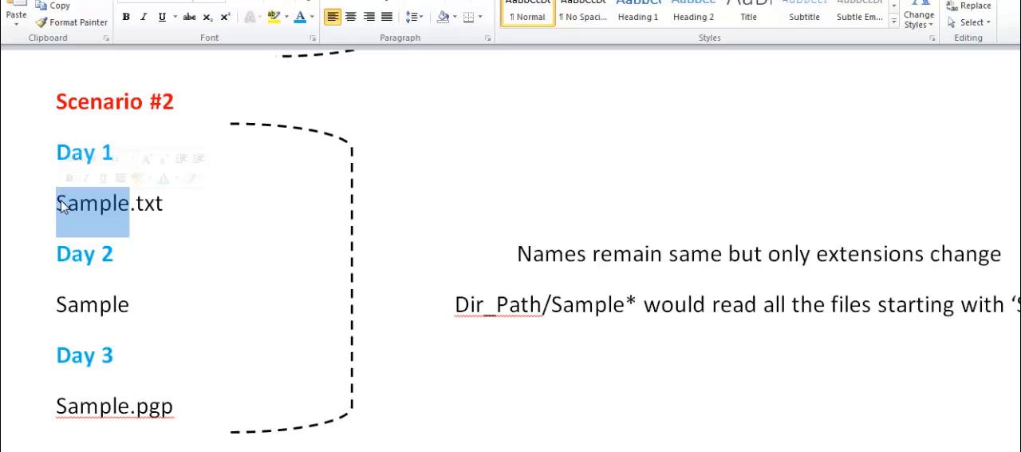
pyautogui.click(146, 205)
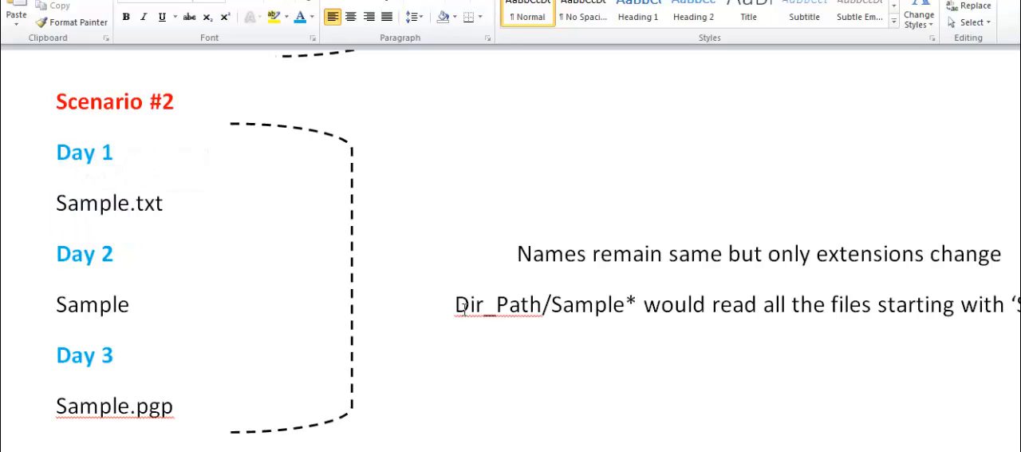
# Examine the Dir_Path/Sample* pattern in Scenario #2, looking at its directory part, full path and asterisk wildcard
pyautogui.moveTo(456, 308); pyautogui.dragTo(542, 307)
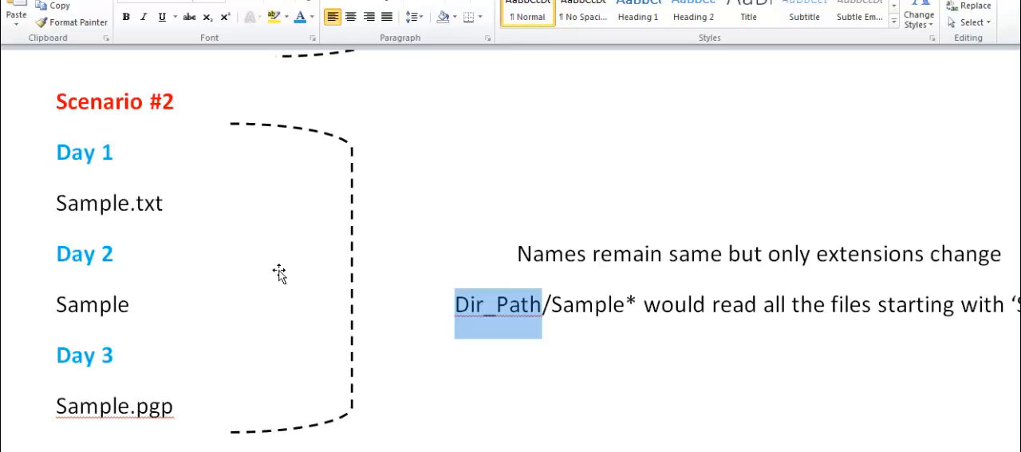
pyautogui.click(519, 369)
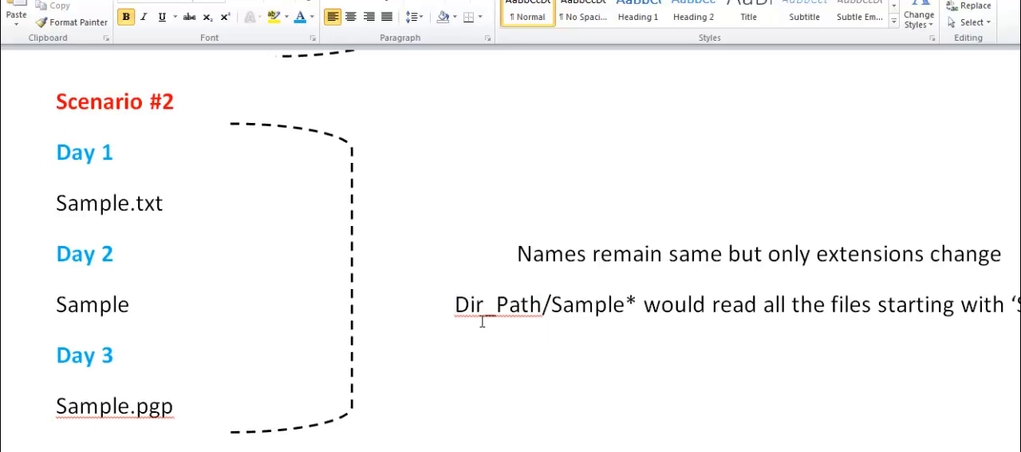
pyautogui.click(460, 310)
pyautogui.moveTo(463, 314); pyautogui.dragTo(640, 307)
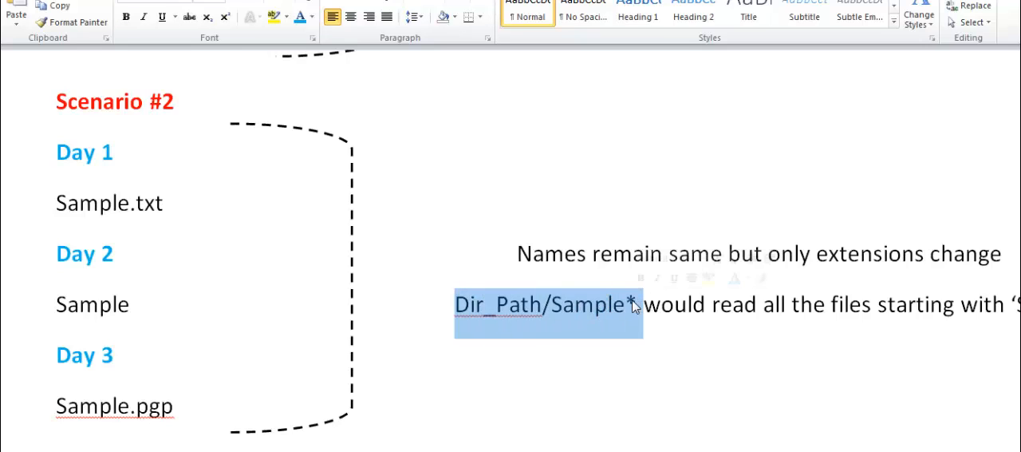
pyautogui.click(640, 307)
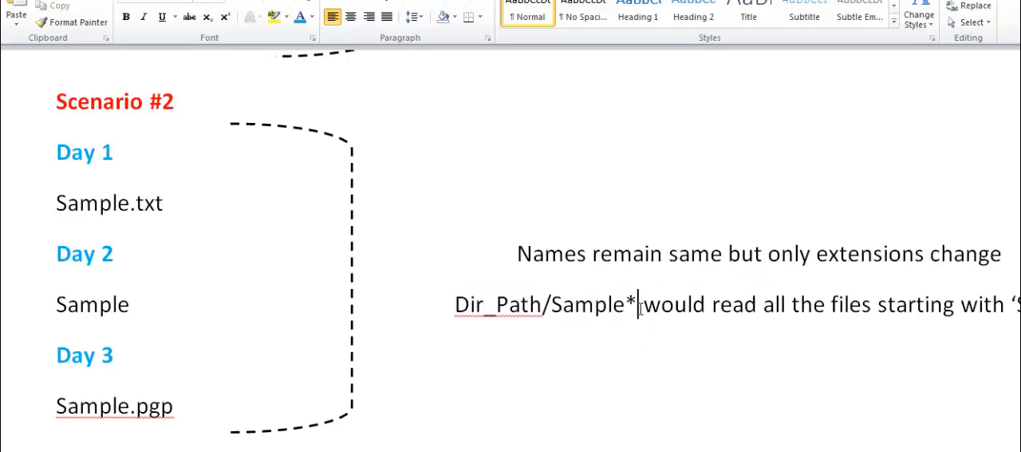
pyautogui.hotkey('shift', 'Left')
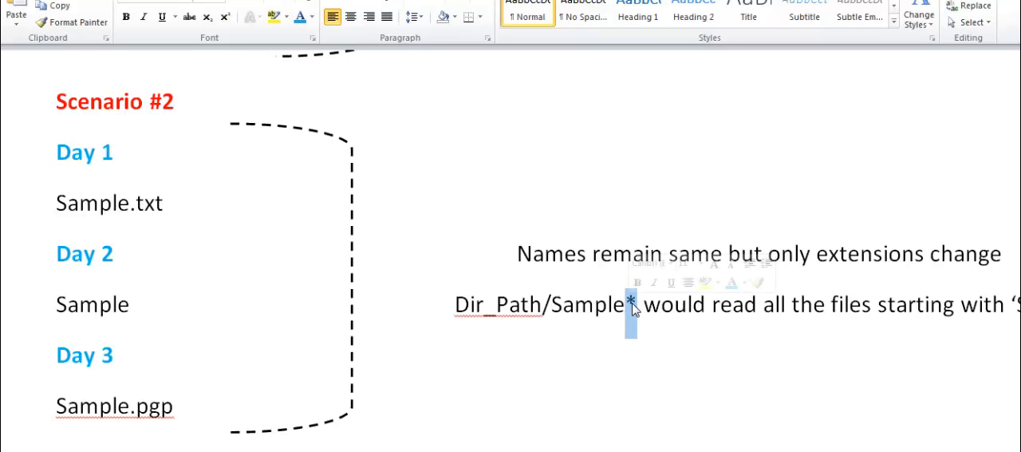
pyautogui.moveTo(564, 310); pyautogui.dragTo(626, 312)
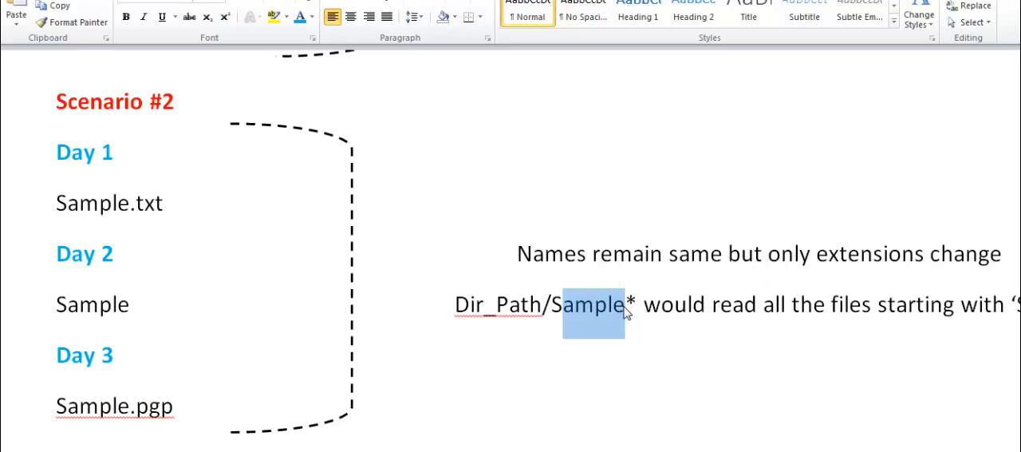
pyautogui.click(576, 309)
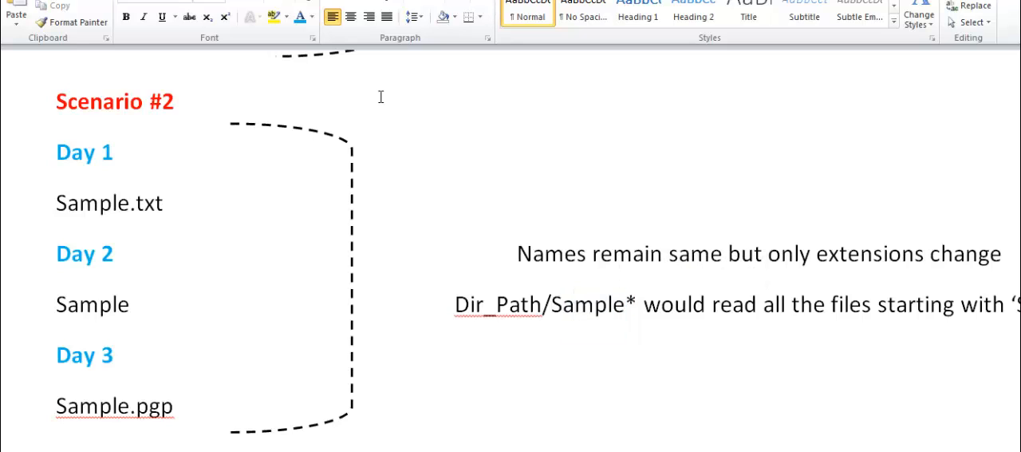
# Distinguish the fixed Sample prefix from the Dir_Path directory in the Scenario #2 pattern
pyautogui.click(557, 310)
pyautogui.hotkey('shift', 'Right')
pyautogui.hotkey('shift', 'Right')
pyautogui.hotkey('shift', 'Right')
pyautogui.hotkey('shift', 'Right')
pyautogui.hotkey('shift', 'Right')
pyautogui.hotkey('shift', 'Right')
pyautogui.hotkey('shift', 'Right')
pyautogui.hotkey('shift', 'Left')
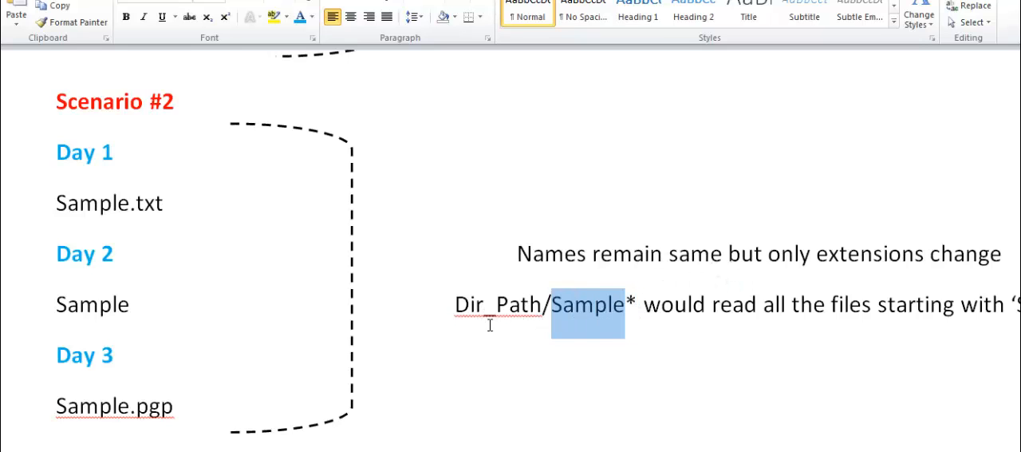
pyautogui.moveTo(455, 311); pyautogui.dragTo(531, 314)
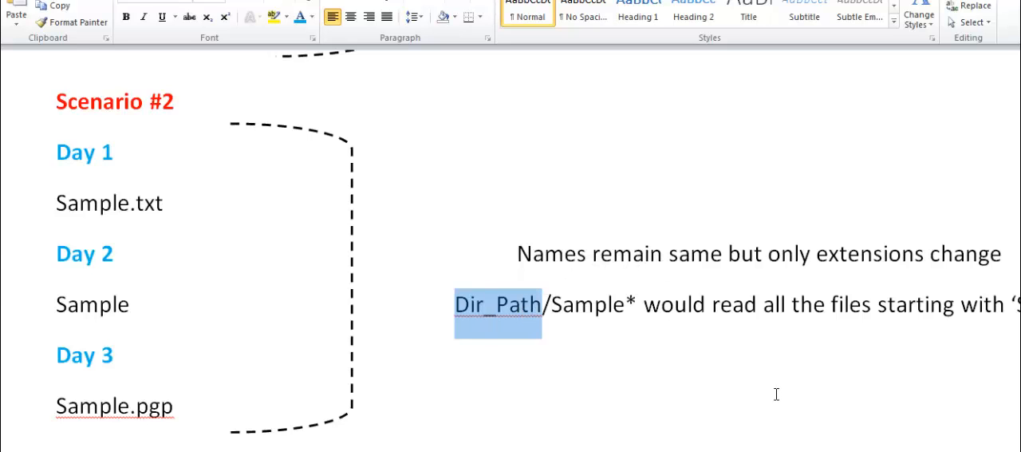
pyautogui.press('Down')
# Review Scenarios #1 and #2, continuing to Scenario #3 and its requirement to read only the first 2 files
pyautogui.moveTo(1020, 147); pyautogui.dragTo(1020, 186)
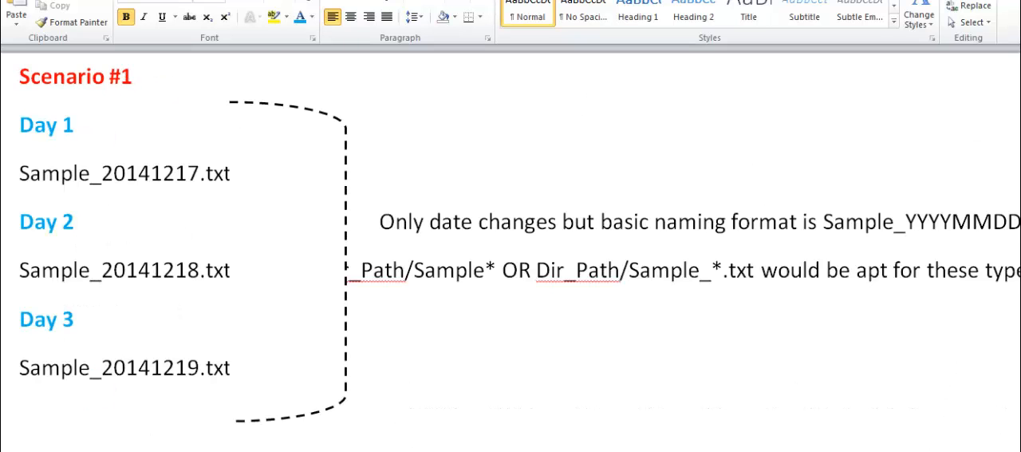
pyautogui.scroll(-1, 510, 252)
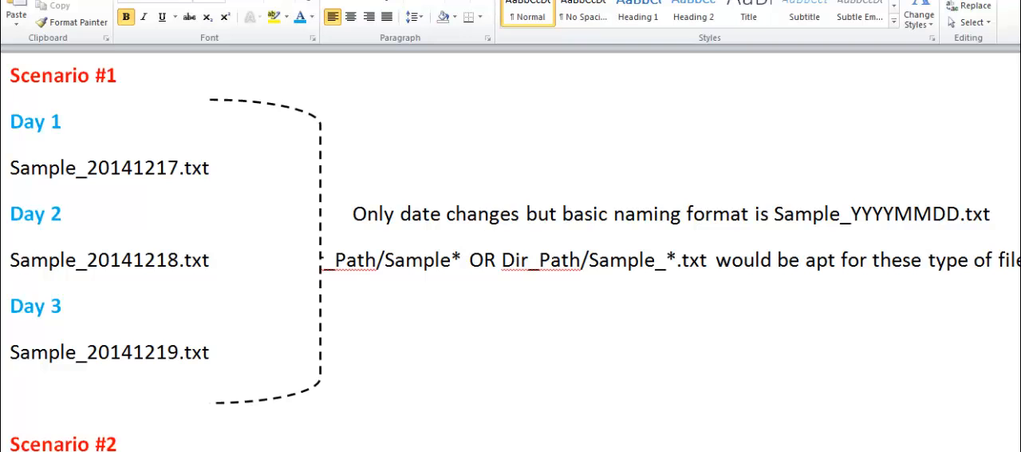
pyautogui.scroll(-5, 511, 250)
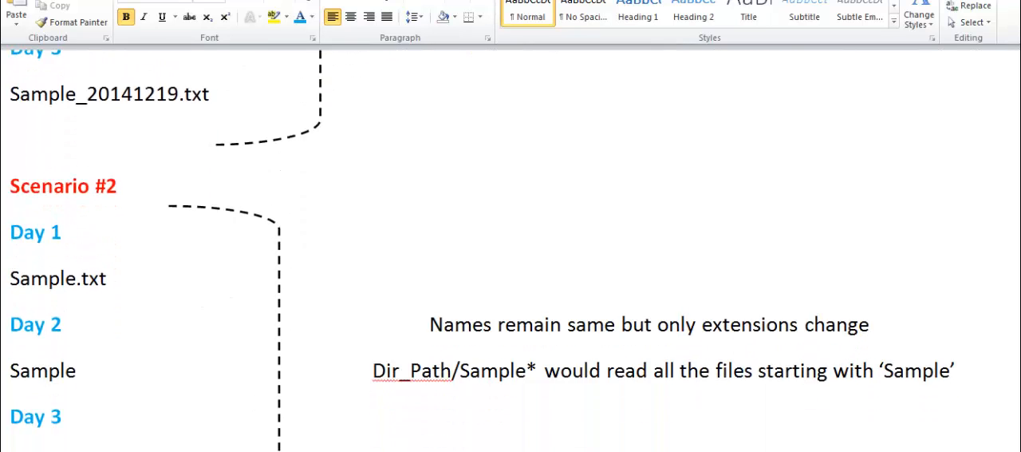
pyautogui.scroll(-5, 511, 250)
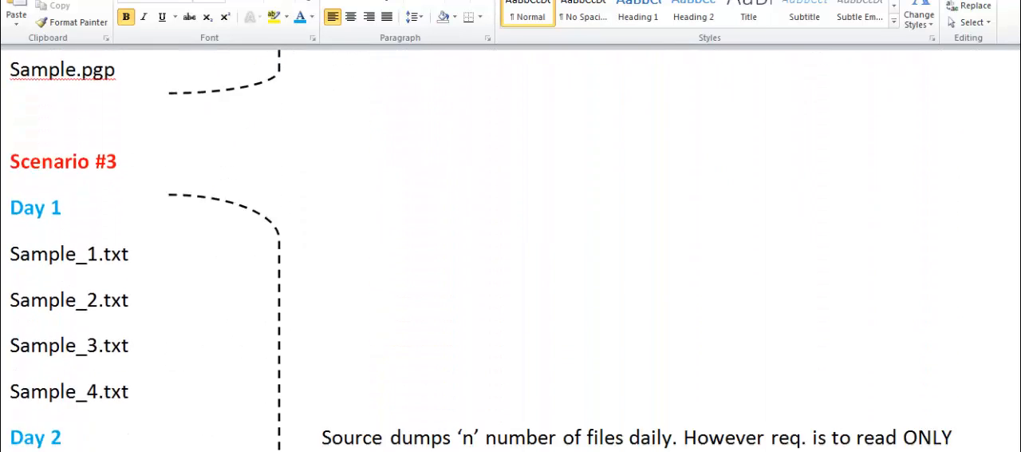
pyautogui.scroll(-2, 510, 251)
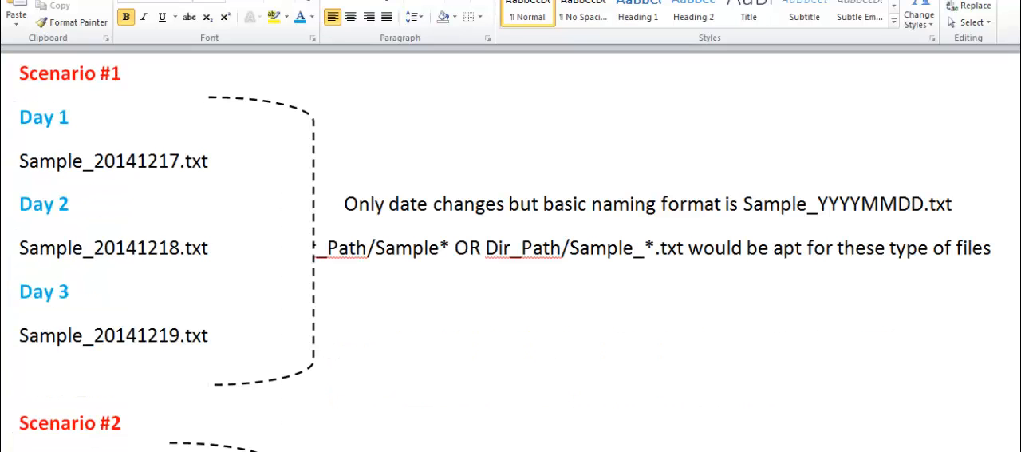
pyautogui.scroll(-3, 1007, 298)
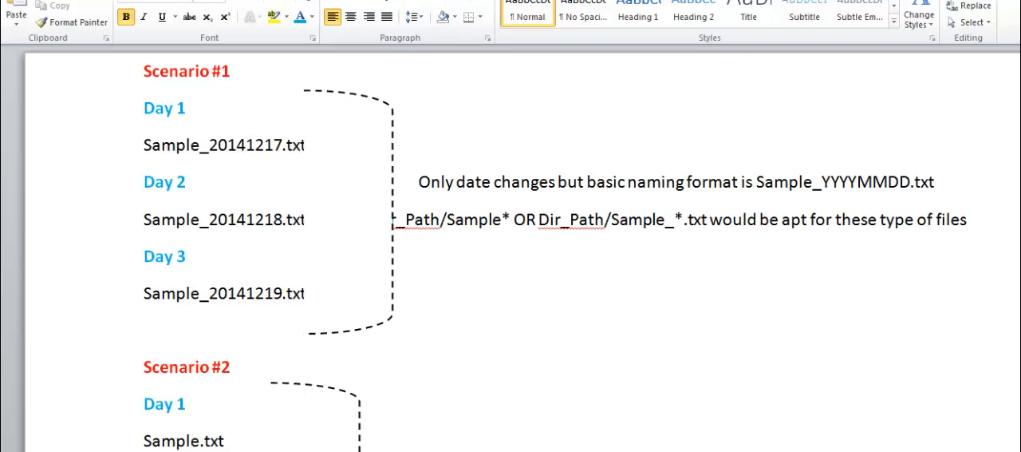
pyautogui.moveTo(1020, 112); pyautogui.dragTo(1020, 232)
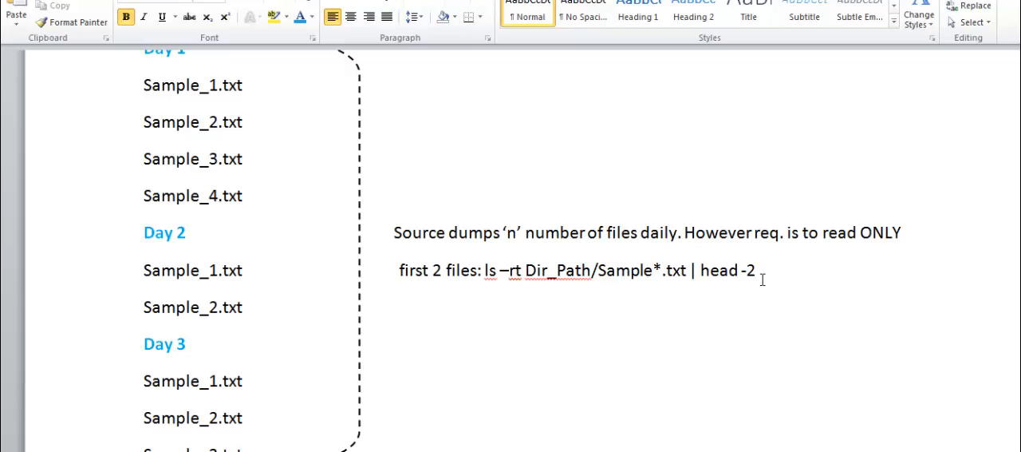
# Examine the head -2 and ls –rt parts of the Scenario #3 command against the Day 1 file list
pyautogui.moveTo(758, 273); pyautogui.dragTo(704, 272)
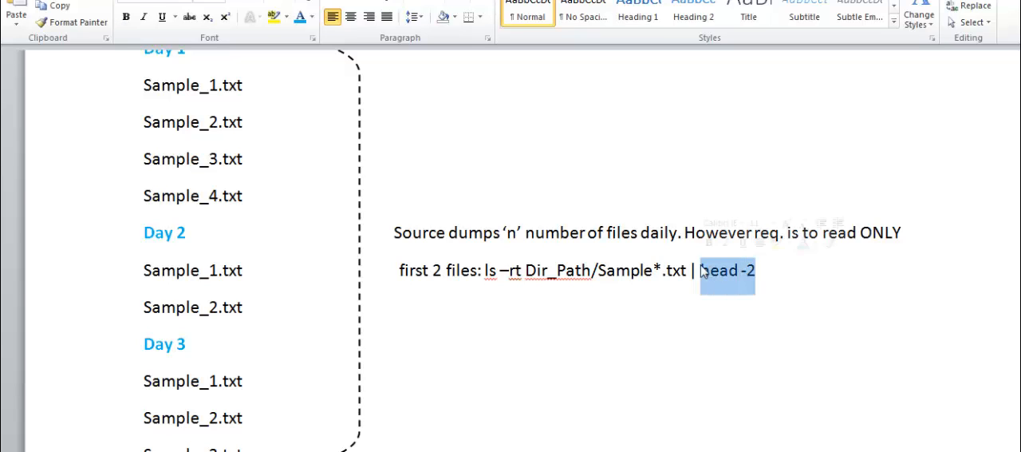
pyautogui.click(794, 280)
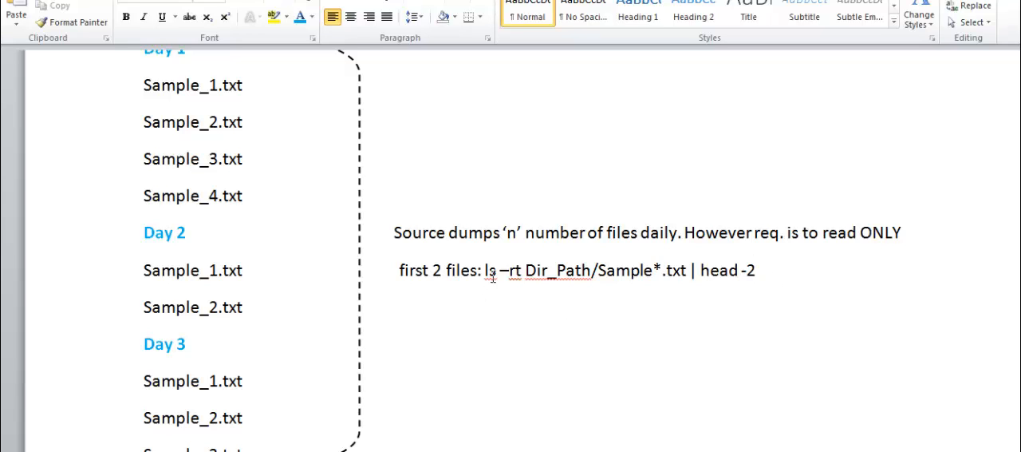
pyautogui.moveTo(485, 273); pyautogui.dragTo(591, 273)
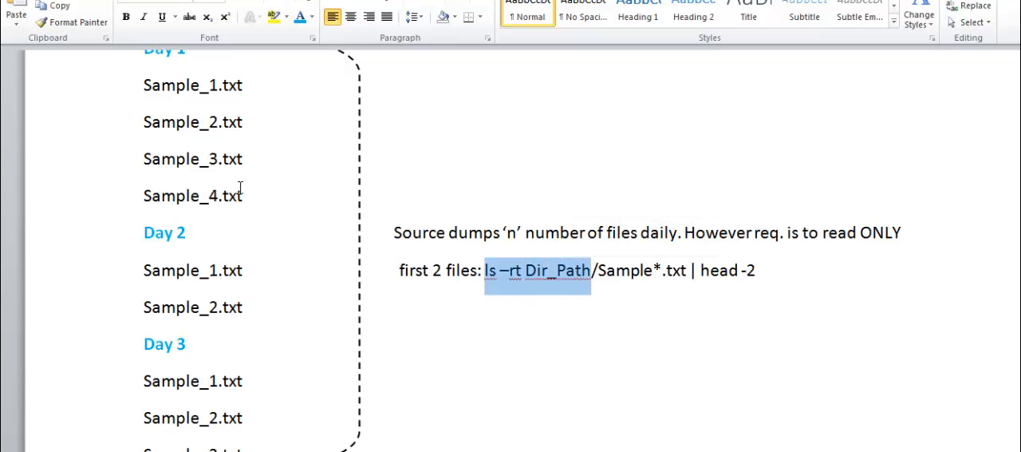
pyautogui.moveTo(144, 85); pyautogui.dragTo(237, 229)
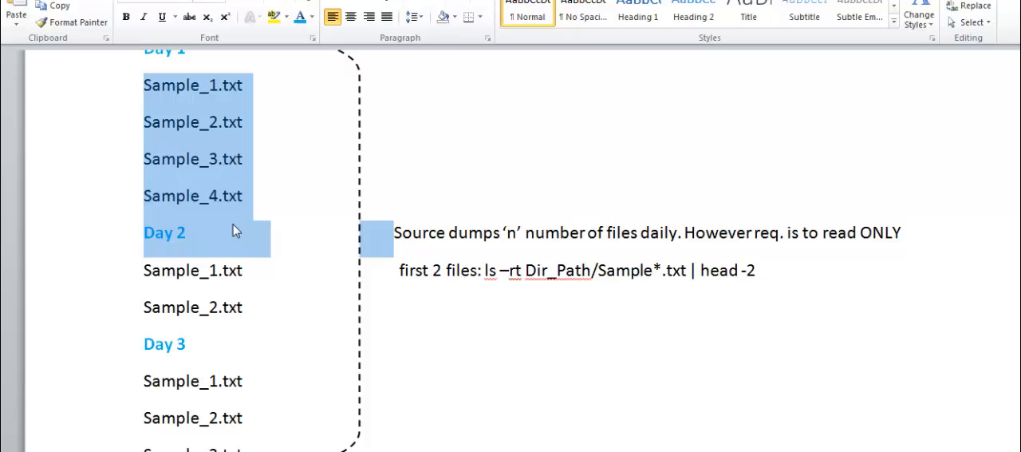
pyautogui.click(283, 307)
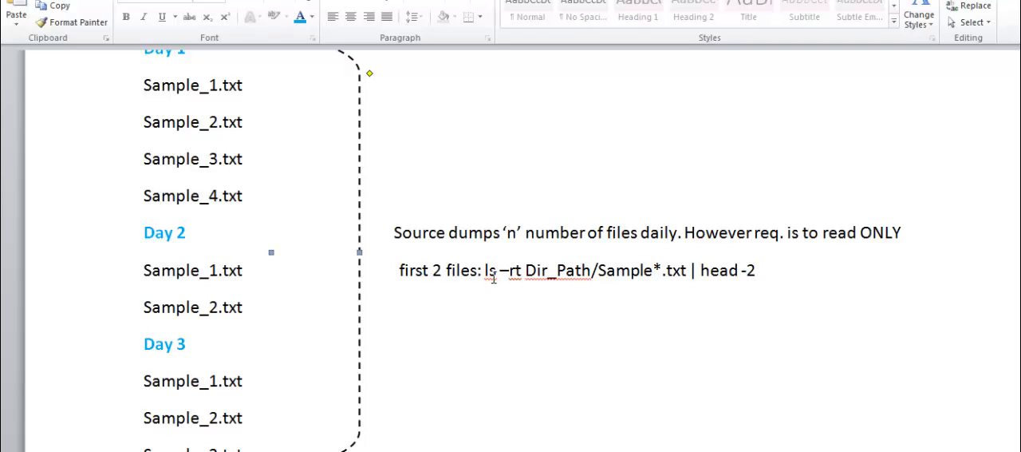
pyautogui.moveTo(493, 277); pyautogui.dragTo(521, 274)
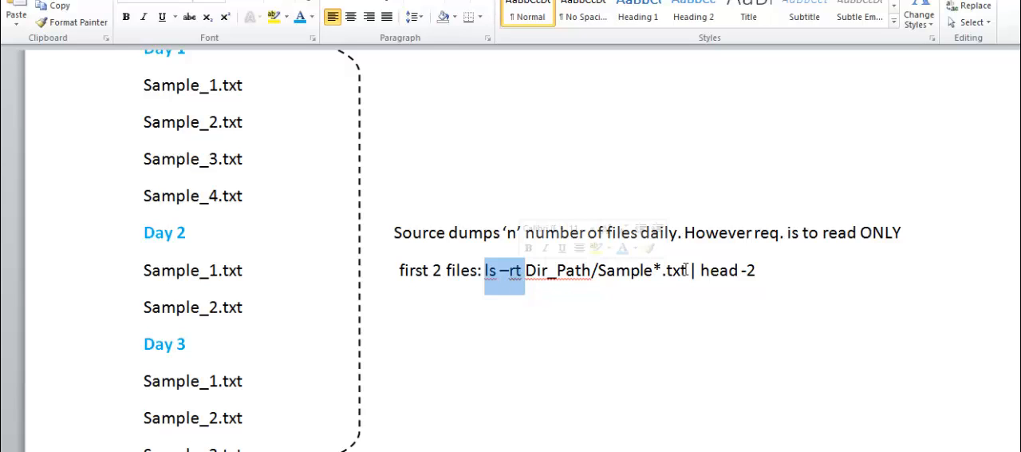
pyautogui.click(614, 330)
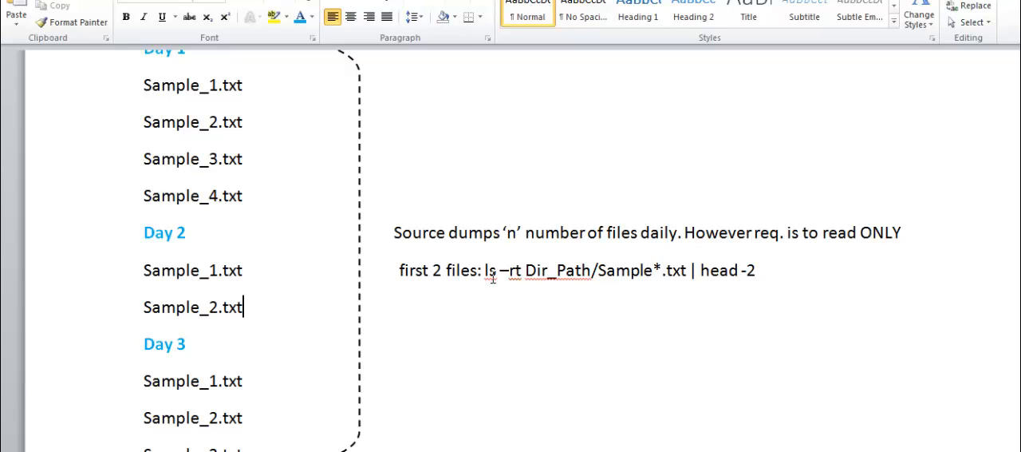
# Examine the ls –rt part, the Dir_Path/Sample*.txt path and the complete piped command in Scenario #3
pyautogui.moveTo(484, 272); pyautogui.dragTo(525, 275)
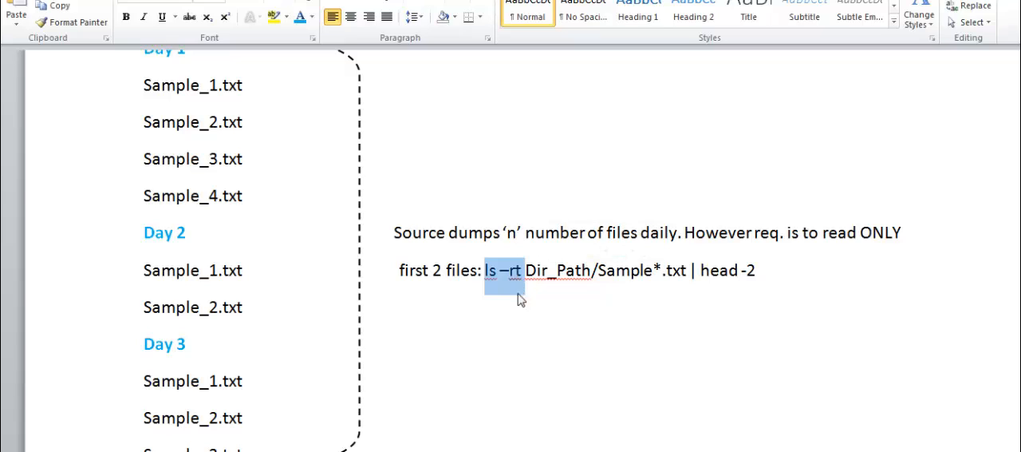
pyautogui.click(531, 307)
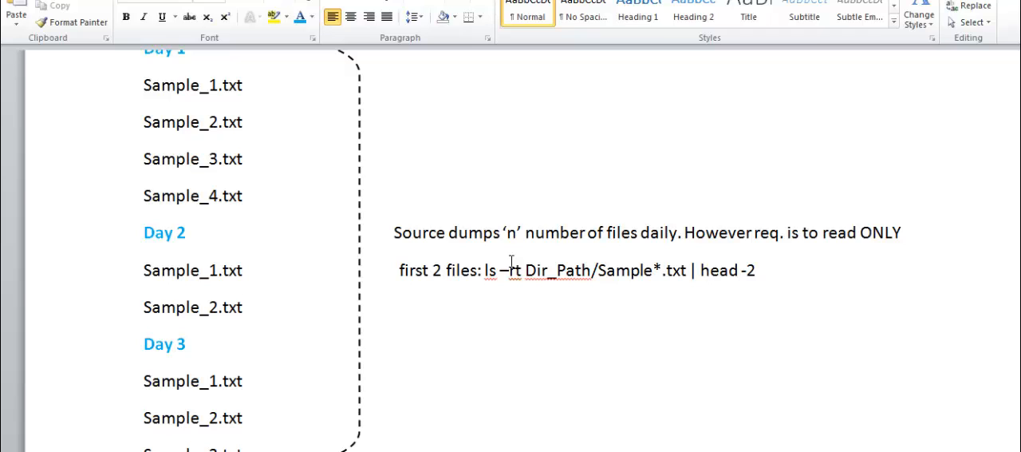
pyautogui.moveTo(485, 276); pyautogui.dragTo(524, 281)
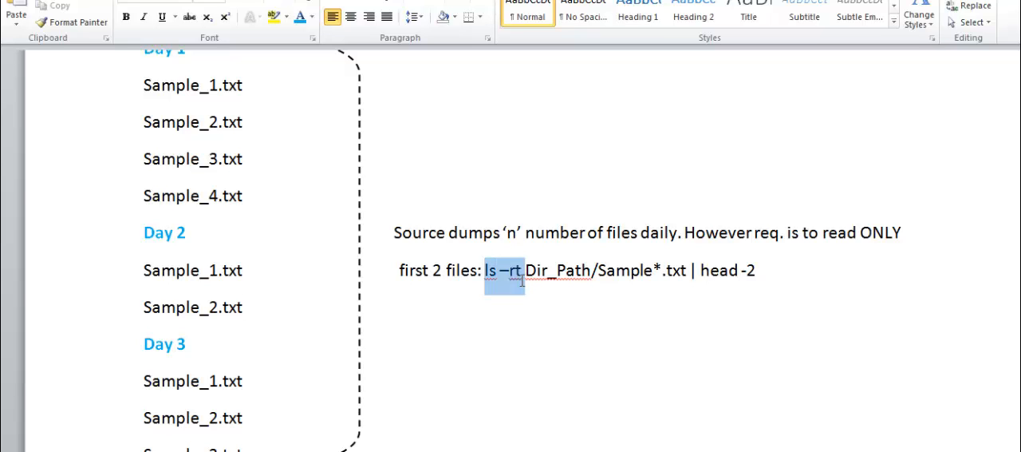
pyautogui.click(526, 279)
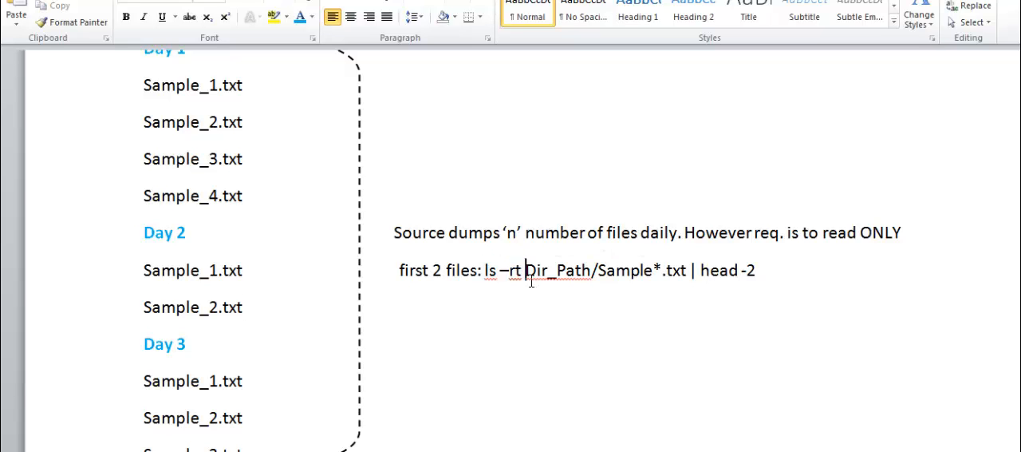
pyautogui.moveTo(531, 281); pyautogui.dragTo(674, 276)
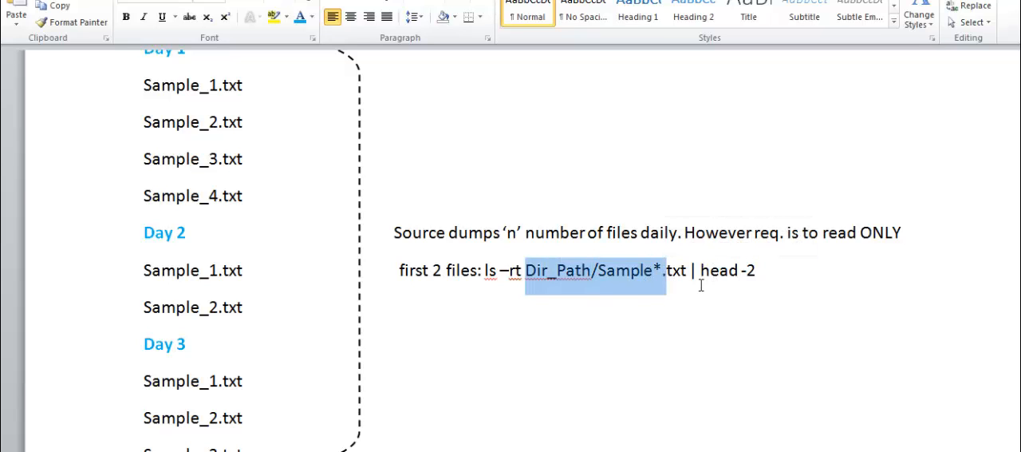
pyautogui.click(700, 279)
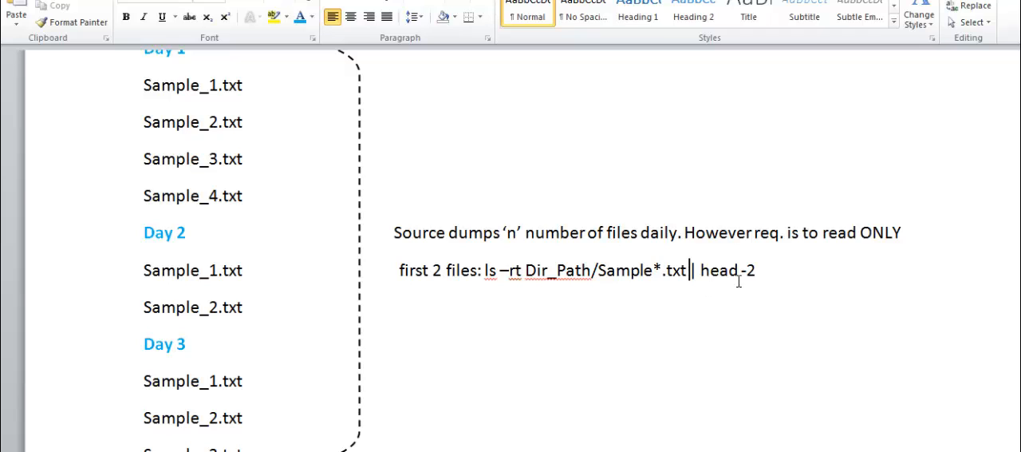
pyautogui.moveTo(767, 277); pyautogui.dragTo(497, 281)
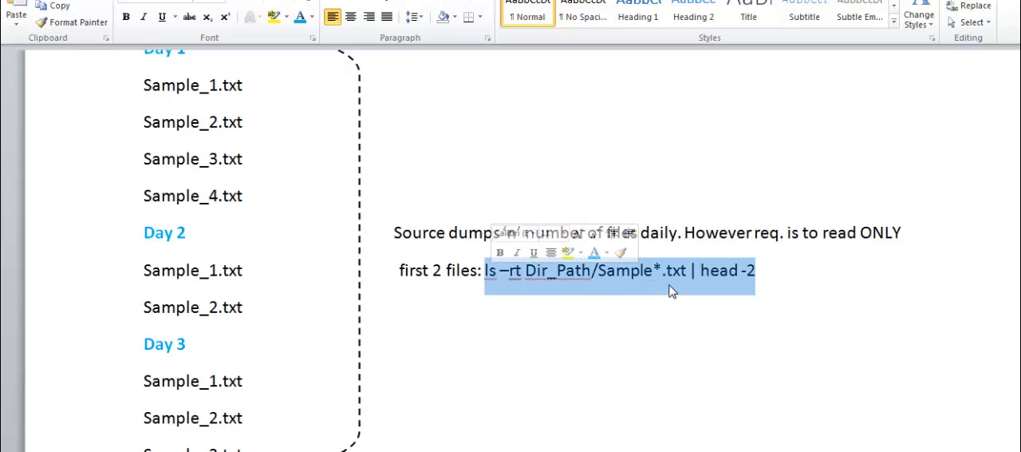
pyautogui.click(768, 279)
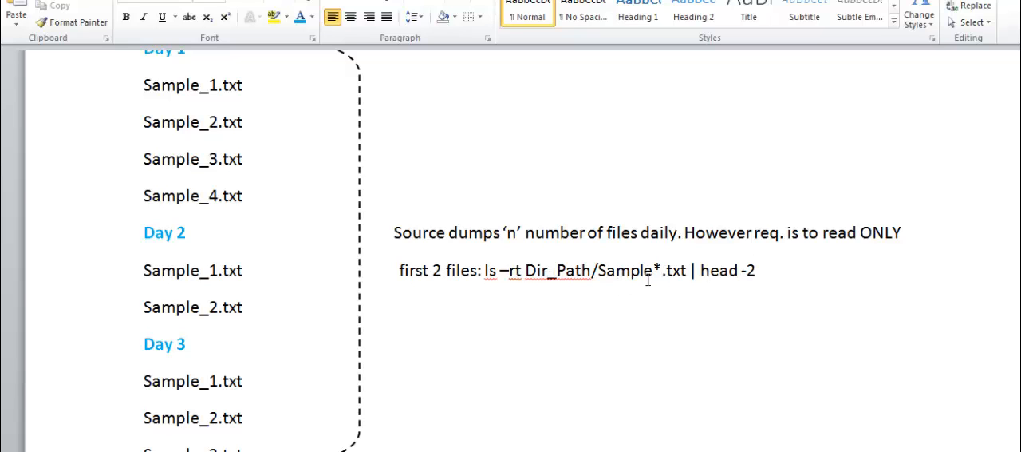
# Distinguish the Sample* file prefix, the Dir_Path directory and the head -2 filter in the Scenario #3 command
pyautogui.moveTo(663, 276); pyautogui.dragTo(599, 275)
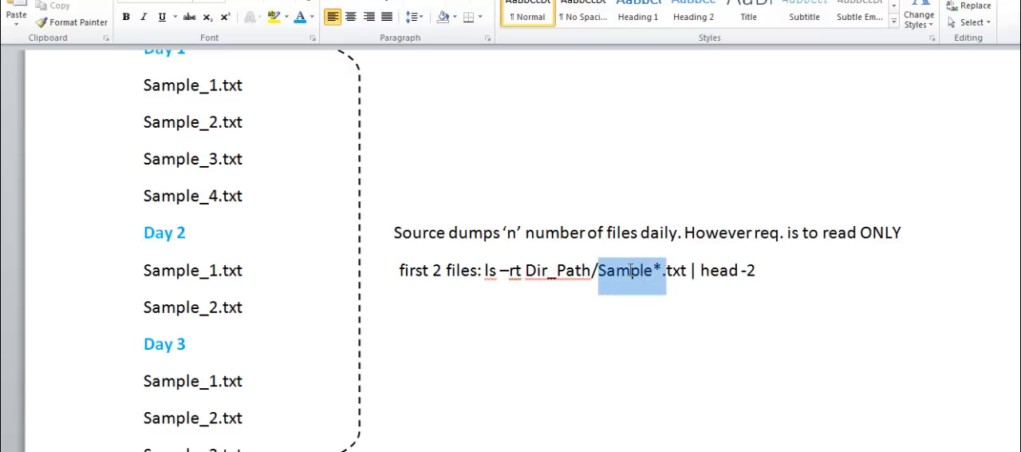
pyautogui.click(669, 277)
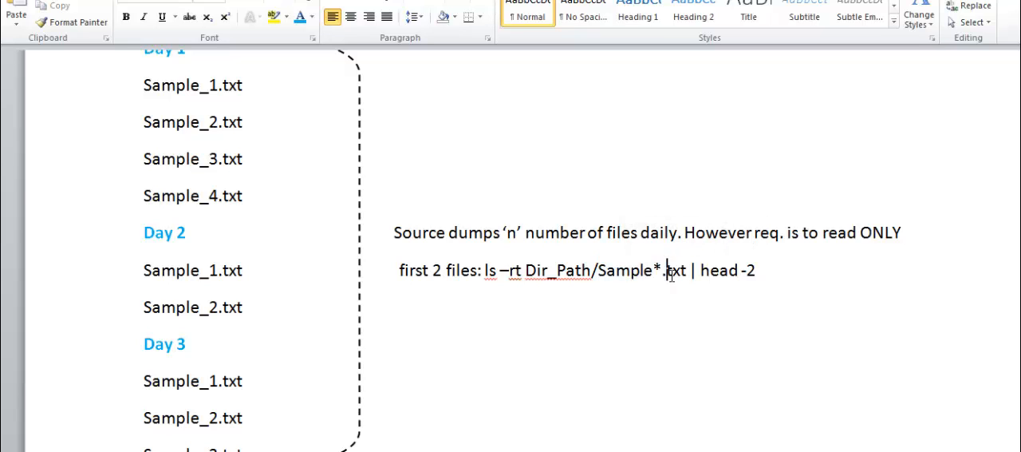
pyautogui.moveTo(592, 275); pyautogui.dragTo(540, 279)
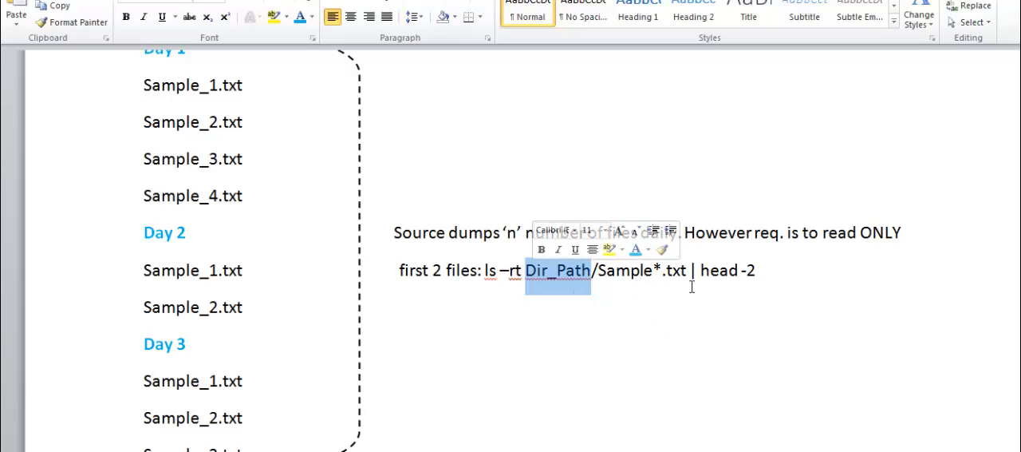
pyautogui.moveTo(762, 279); pyautogui.dragTo(718, 275)
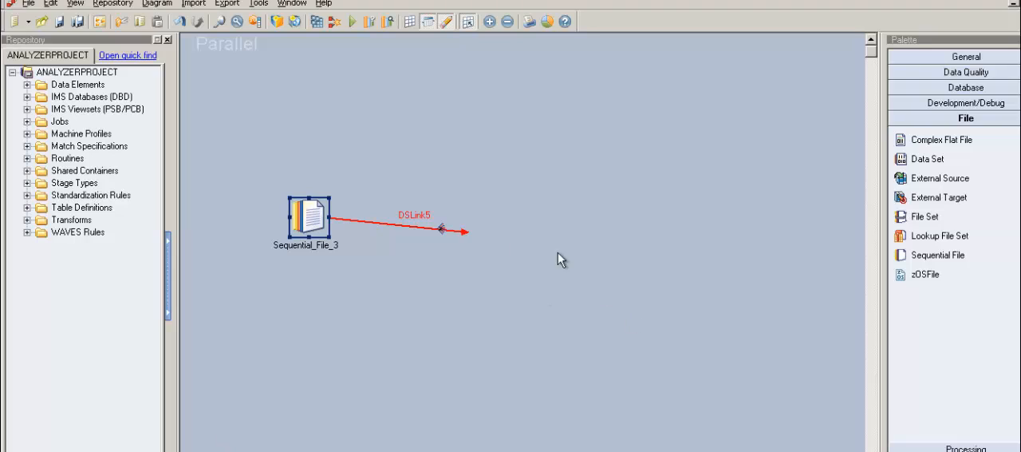
# Switch to DataStage Designer, open the output properties of Sequential_File_3 and set its Read Method to File Pattern
pyautogui.doubleClick(441, 228)
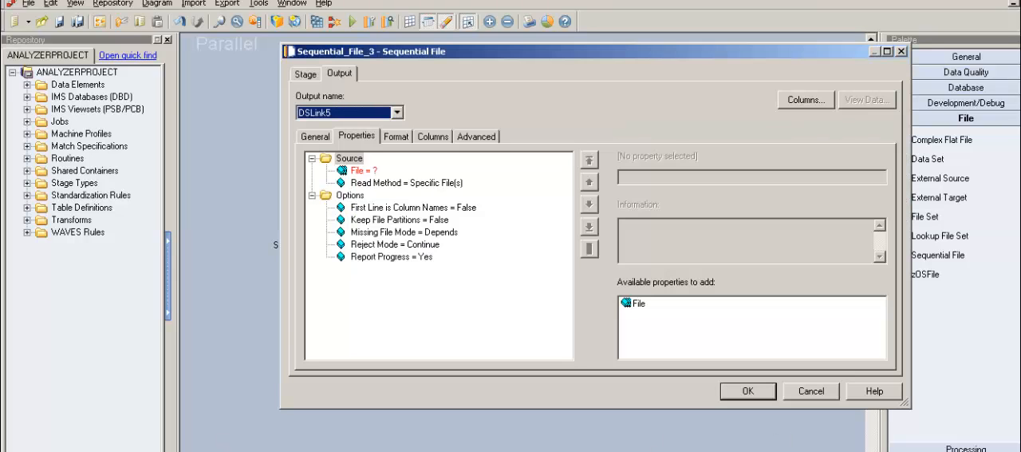
pyautogui.click(414, 148)
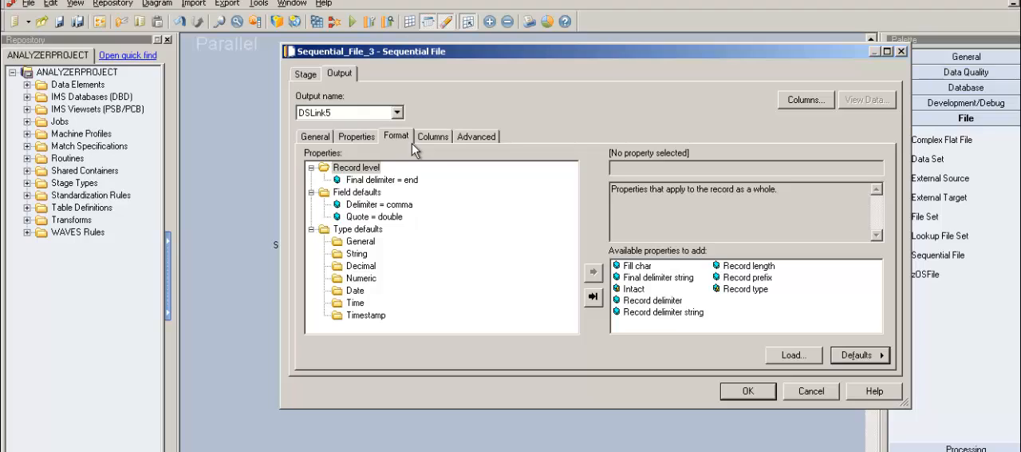
pyautogui.click(376, 150)
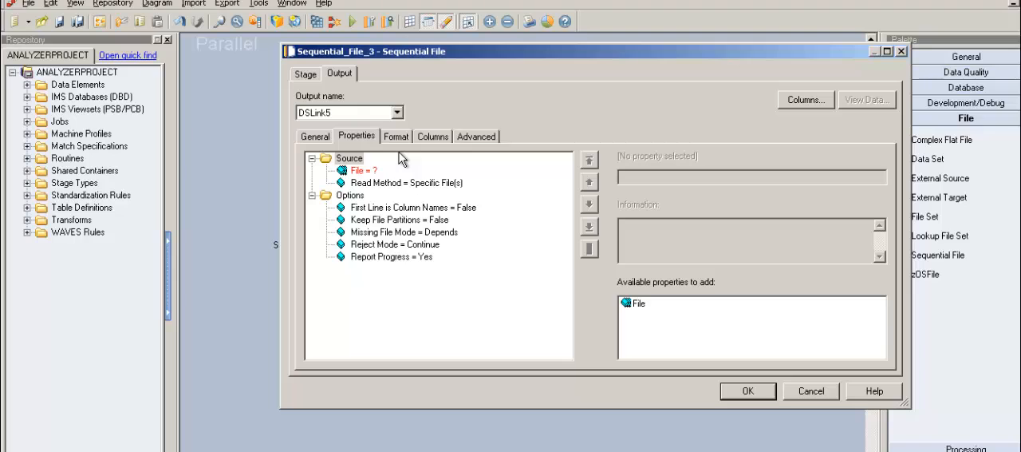
pyautogui.click(405, 140)
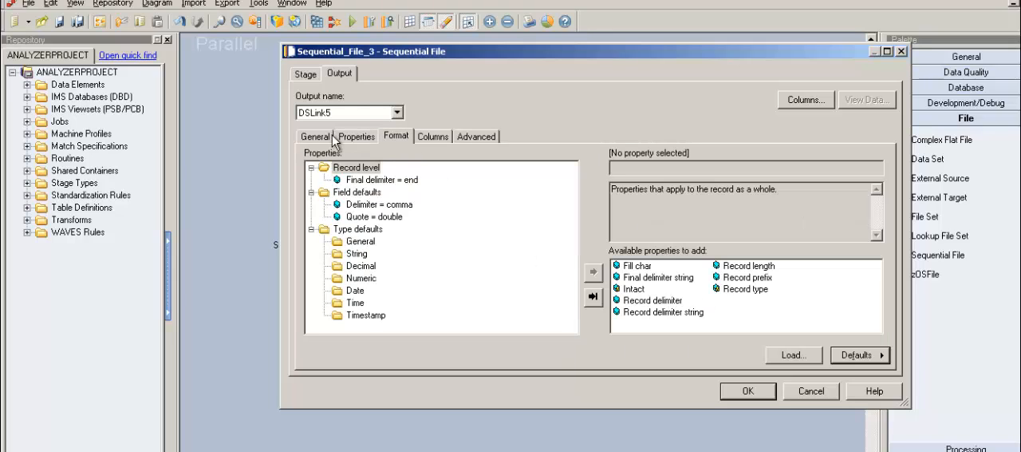
pyautogui.click(359, 140)
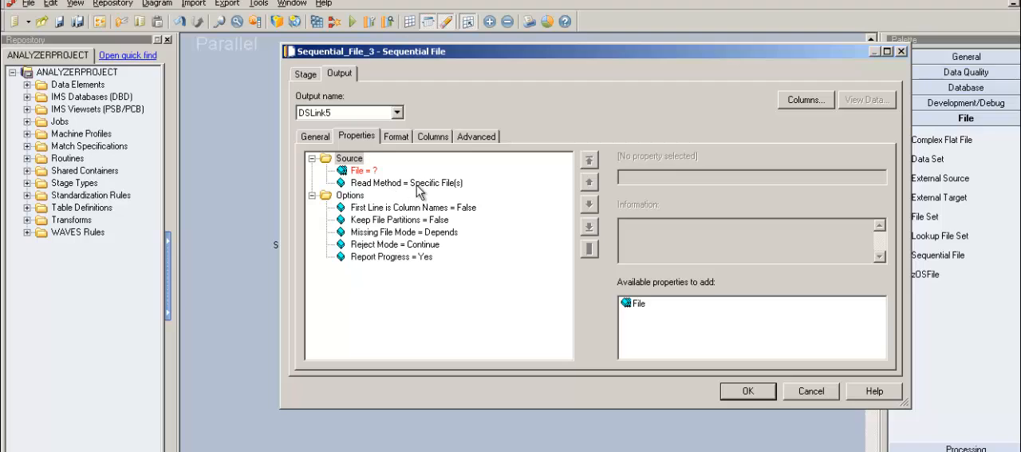
pyautogui.click(417, 183)
pyautogui.click(879, 177)
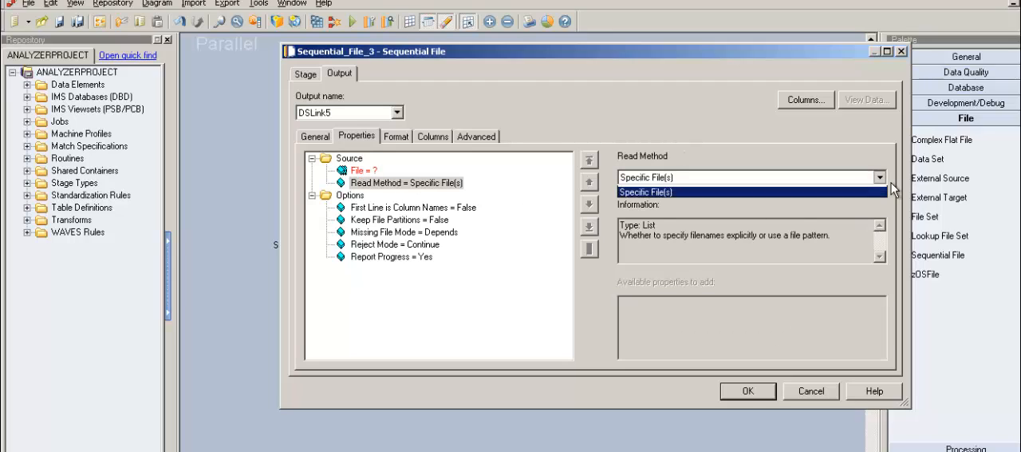
pyautogui.click(860, 197)
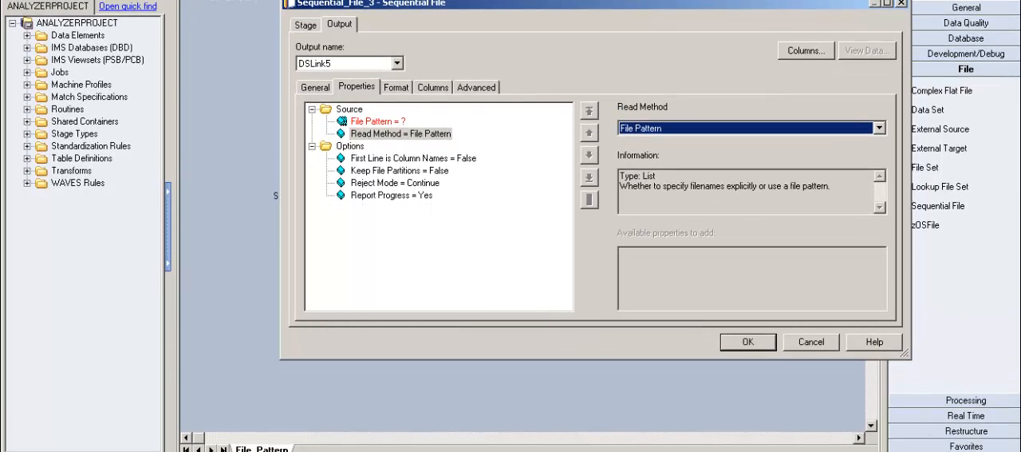
# Switch to the File_Pattern folder, view the contents of File_Pattern_Test_20141219.txt and look over the other two dated text files
pyautogui.hotkey('alt', 'Tab')
pyautogui.doubleClick(385, 110)
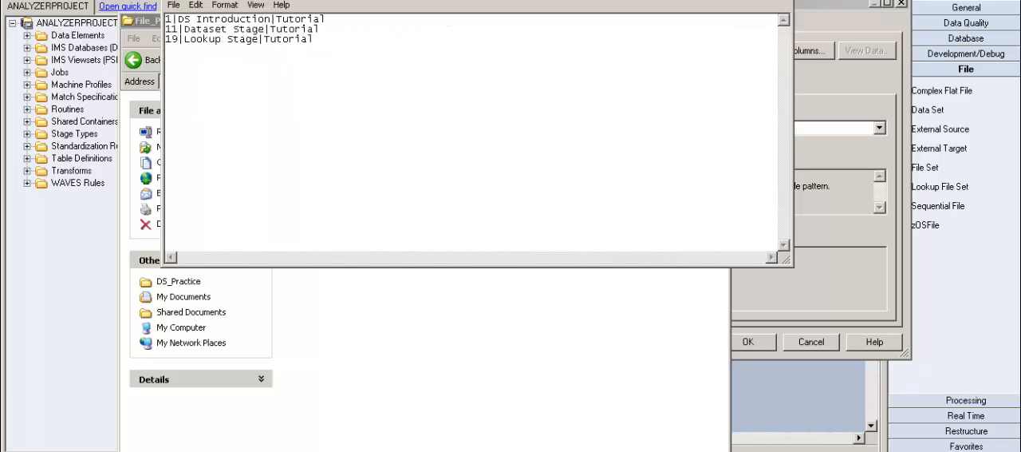
pyautogui.click(785, 0)
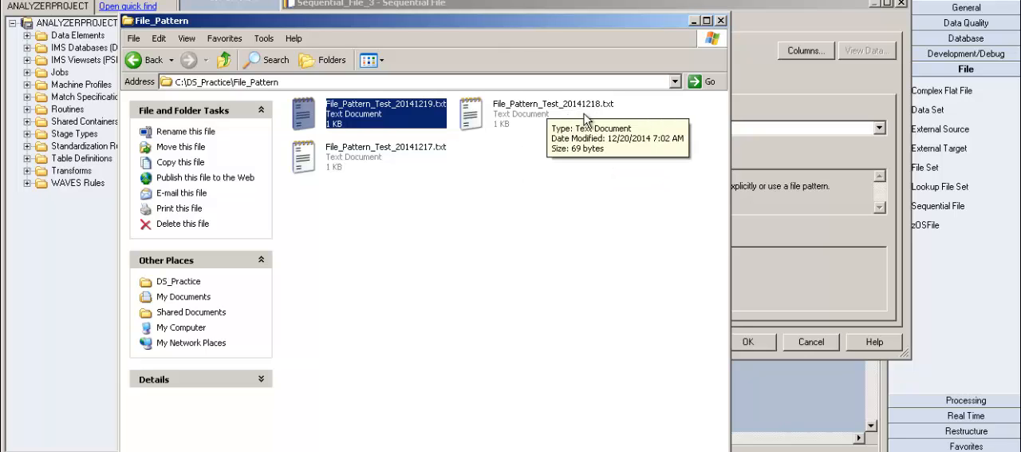
pyautogui.click(403, 155)
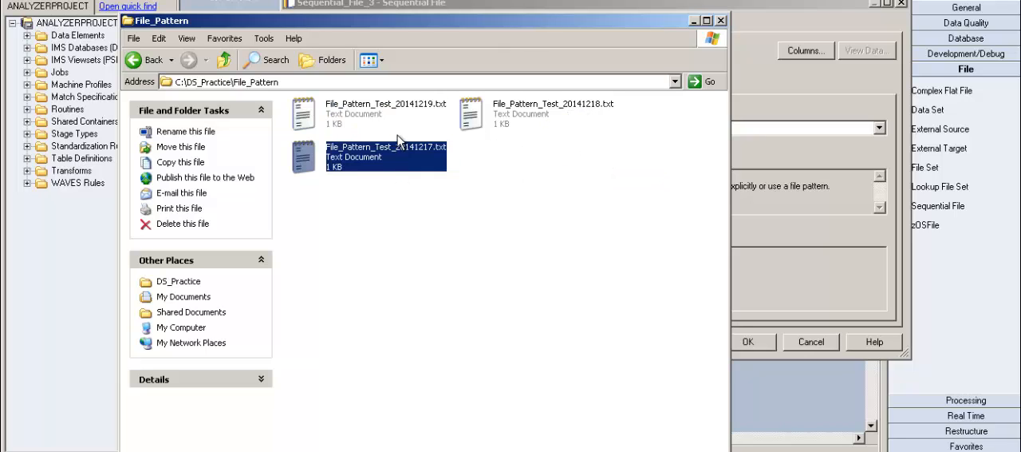
pyautogui.click(399, 137)
pyautogui.click(525, 116)
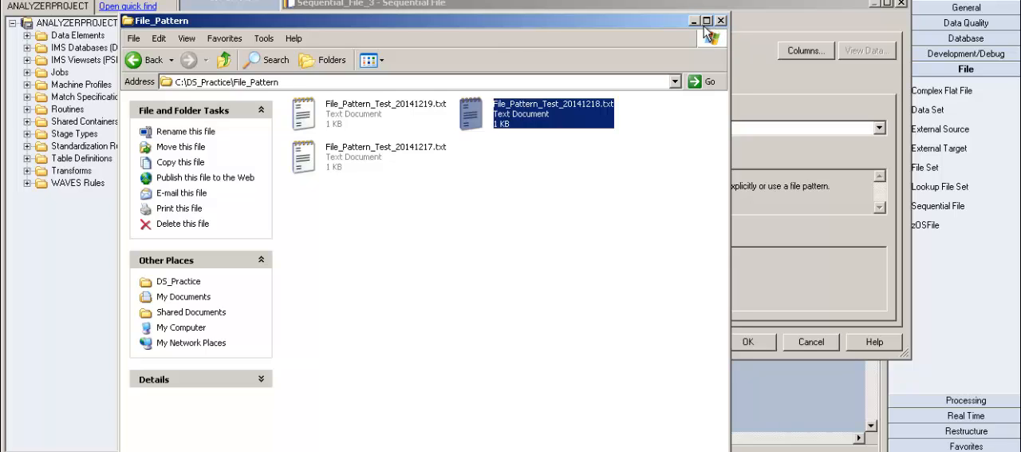
# Copy the folder's path and use it to set the stage's File Pattern to C:\DS_Practice\File_Pattern\File_Pattern*
pyautogui.click(292, 85)
pyautogui.hotkey('ctrl', 'c')
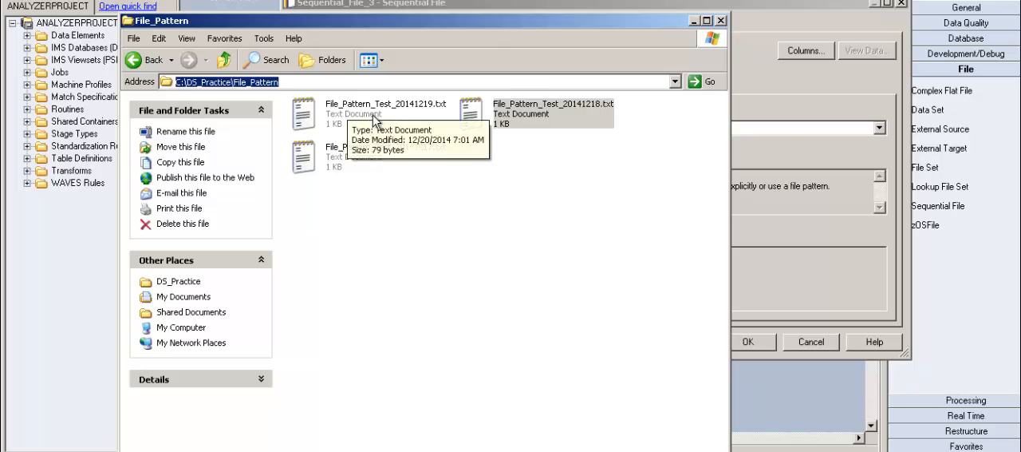
pyautogui.click(785, 132)
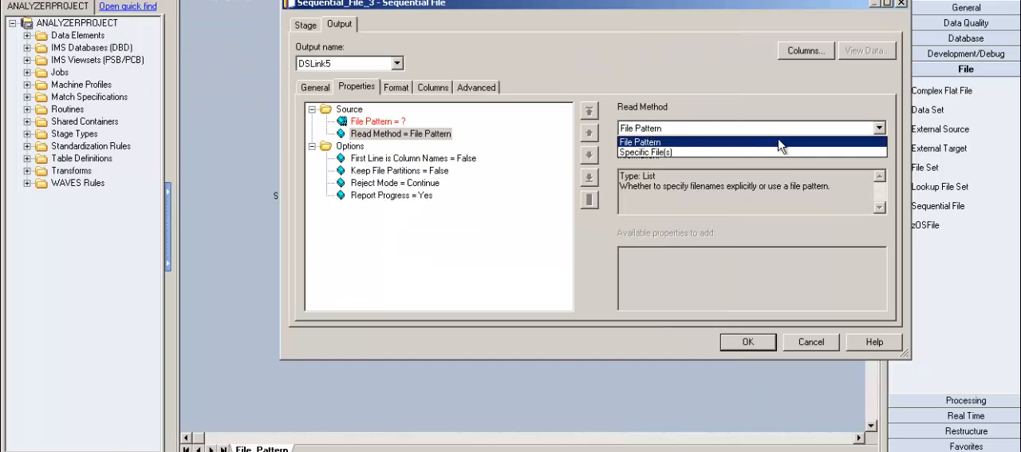
pyautogui.click(759, 157)
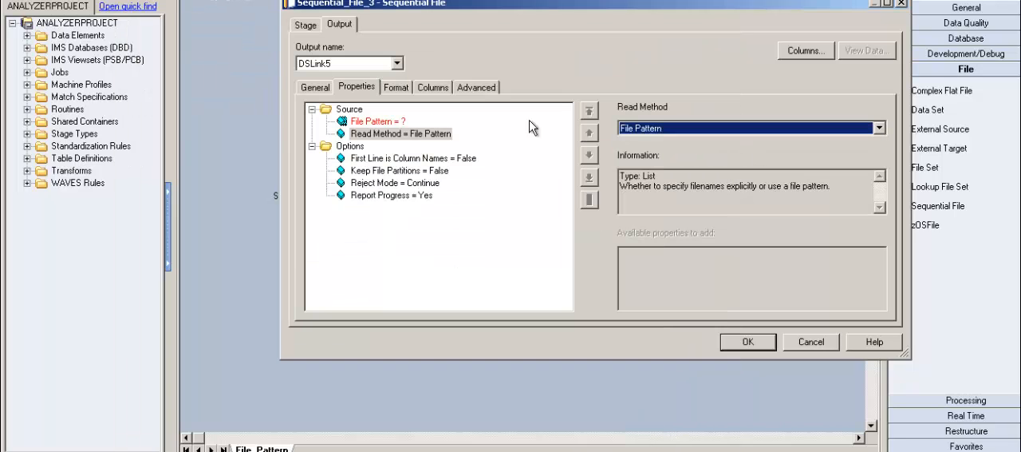
pyautogui.click(405, 121)
pyautogui.click(648, 131)
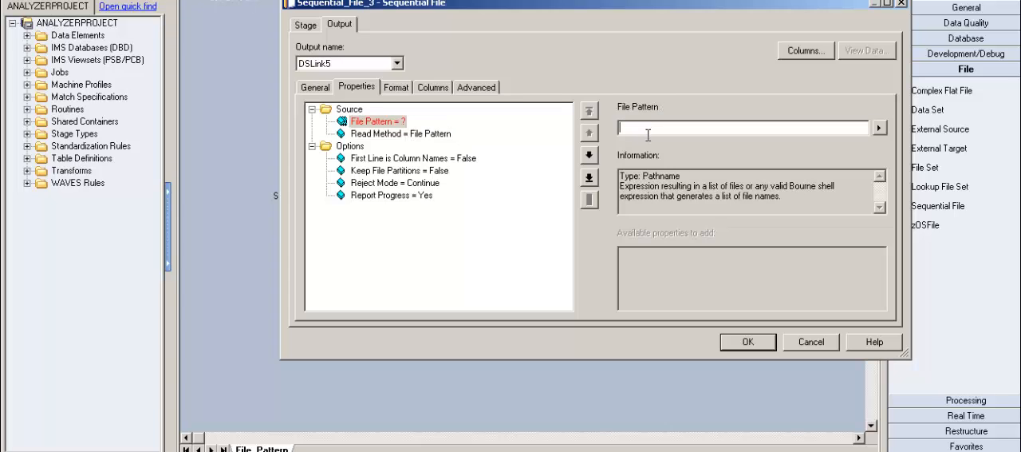
pyautogui.hotkey('ctrl', 'v')
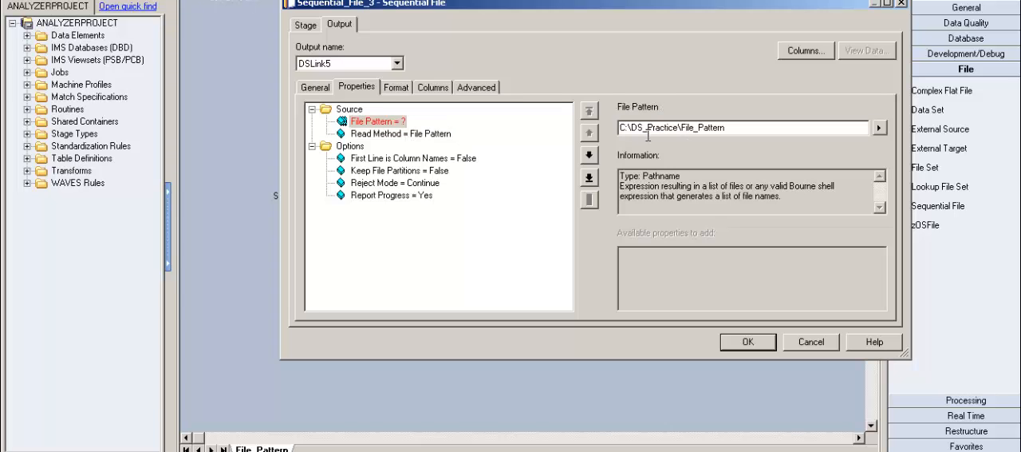
pyautogui.write('\\File_Pattern*')
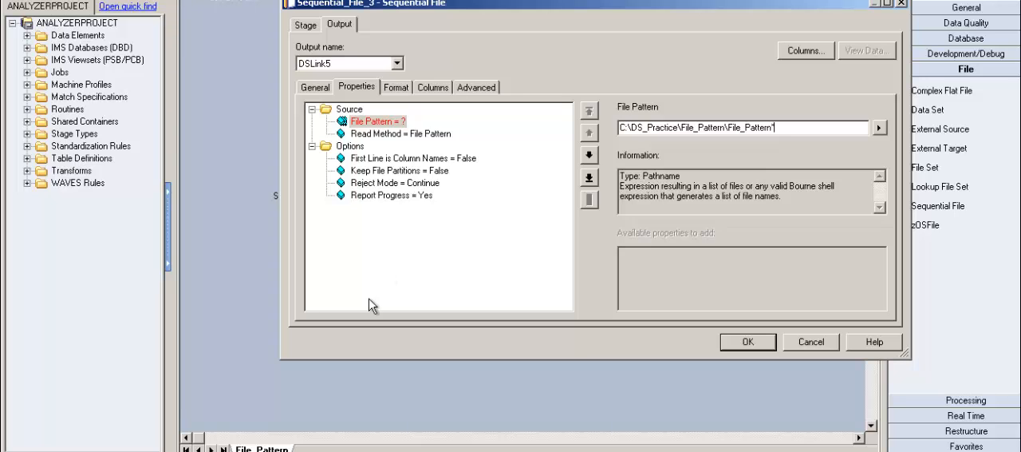
# Check the file names in the folder and extend the File Pattern to C:\DS_Practice\File_Pattern\File_Pattern_Test*
pyautogui.hotkey('alt', 'Tab')
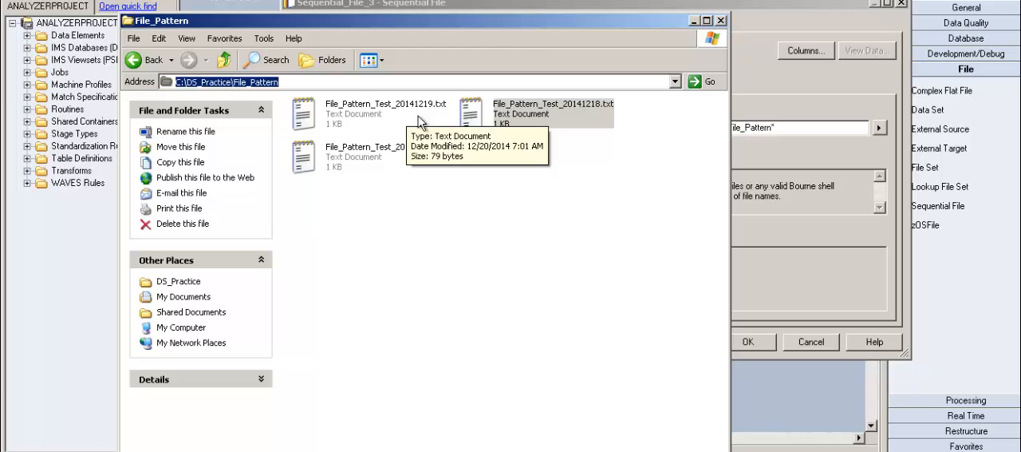
pyautogui.click(780, 135)
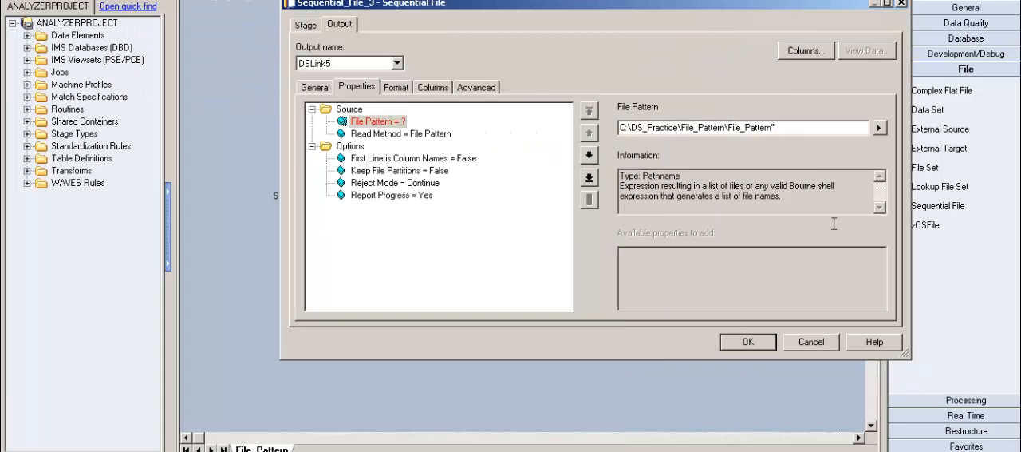
pyautogui.write('_Test')
pyautogui.click(472, 160)
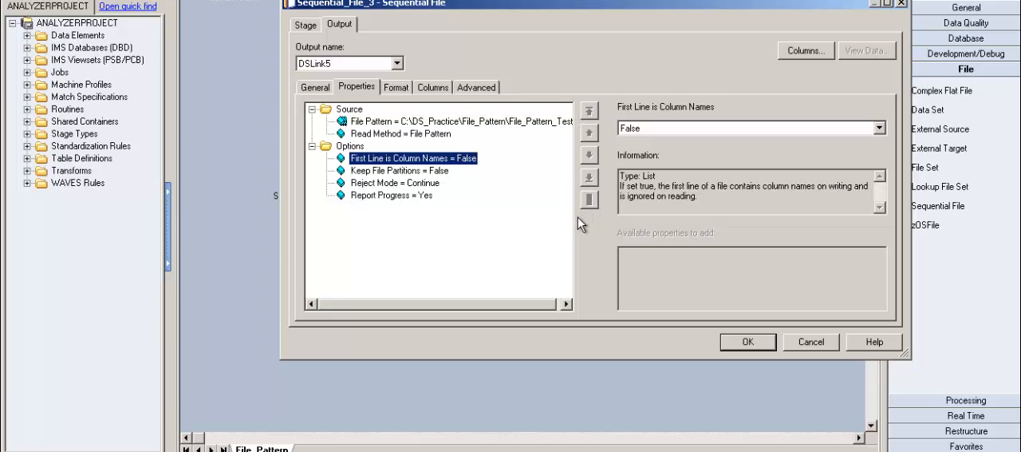
# Review the File Pattern path of Sequential_File_3, highlighting the file-name part that ends in the wildcard
pyautogui.click(480, 130)
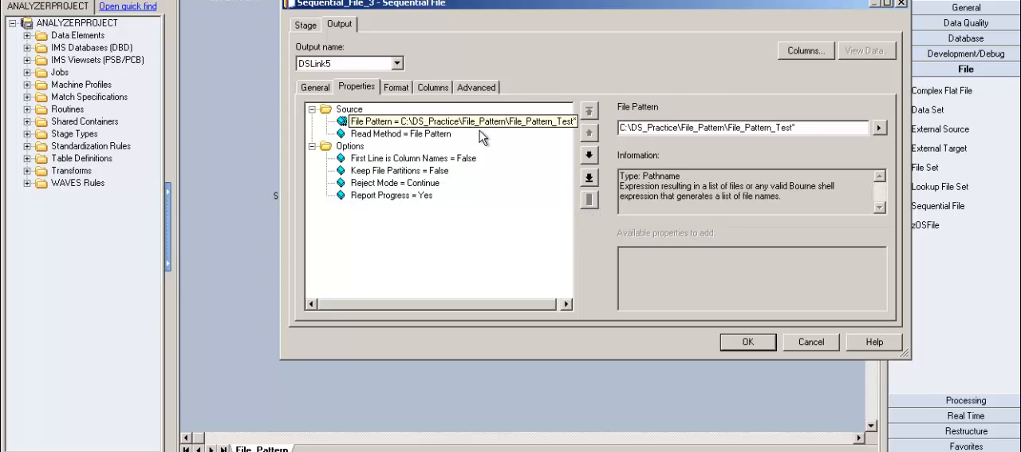
pyautogui.click(808, 135)
pyautogui.hotkey('shift', 'Left')
pyautogui.hotkey('shift', 'Left')
pyautogui.hotkey('shift', 'Left')
pyautogui.hotkey('shift', 'Left')
pyautogui.hotkey('shift', 'Left')
pyautogui.hotkey('shift', 'Left')
pyautogui.hotkey('shift', 'Left')
pyautogui.hotkey('shift', 'Left')
pyautogui.hotkey('shift', 'Left')
pyautogui.hotkey('shift', 'Left')
pyautogui.hotkey('shift', 'Left')
pyautogui.hotkey('shift', 'Left')
pyautogui.hotkey('shift', 'Left')
pyautogui.hotkey('shift', 'Left')
pyautogui.hotkey('shift', 'Left')
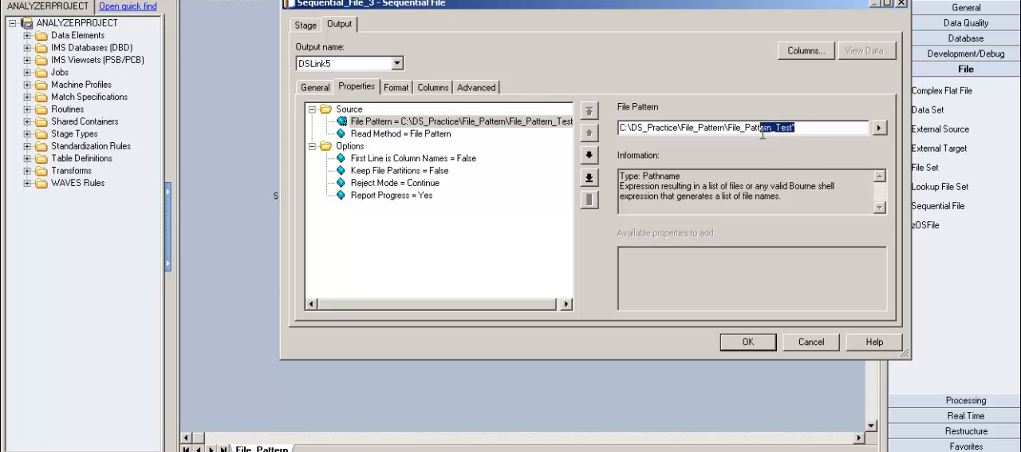
# Switch to the File_Pattern folder and view the contents of the 20141219, 20141218 and 20141217 text files, closing each one
pyautogui.hotkey('alt', 'Tab')
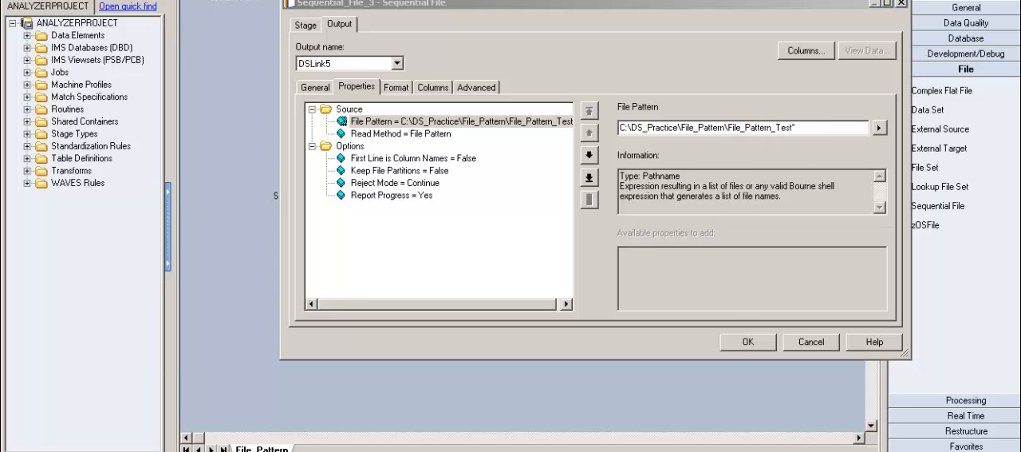
pyautogui.doubleClick(369, 120)
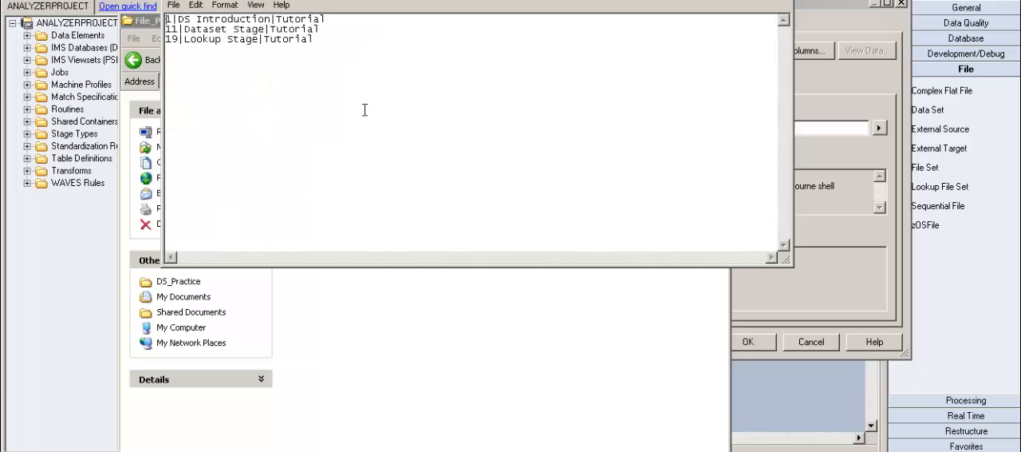
pyautogui.moveTo(326, 46); pyautogui.dragTo(171, 19)
pyautogui.hotkey('alt', 'F4')
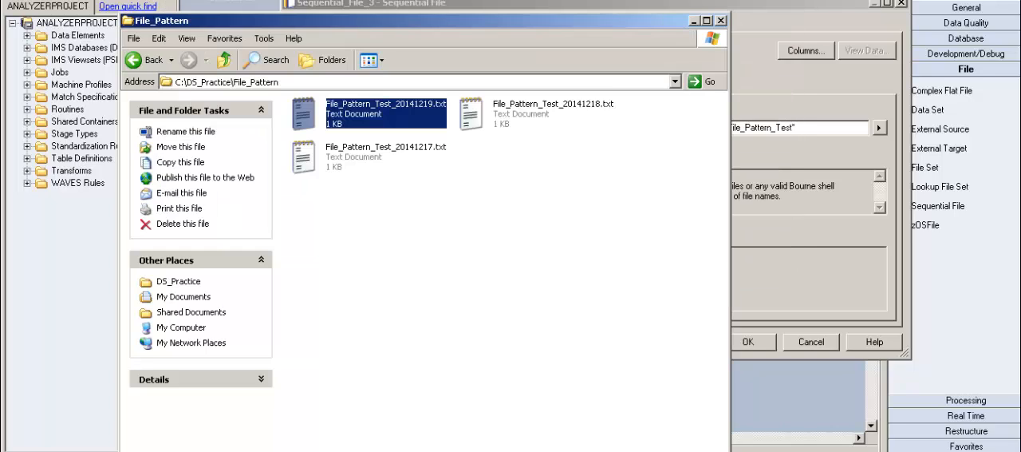
pyautogui.doubleClick(567, 126)
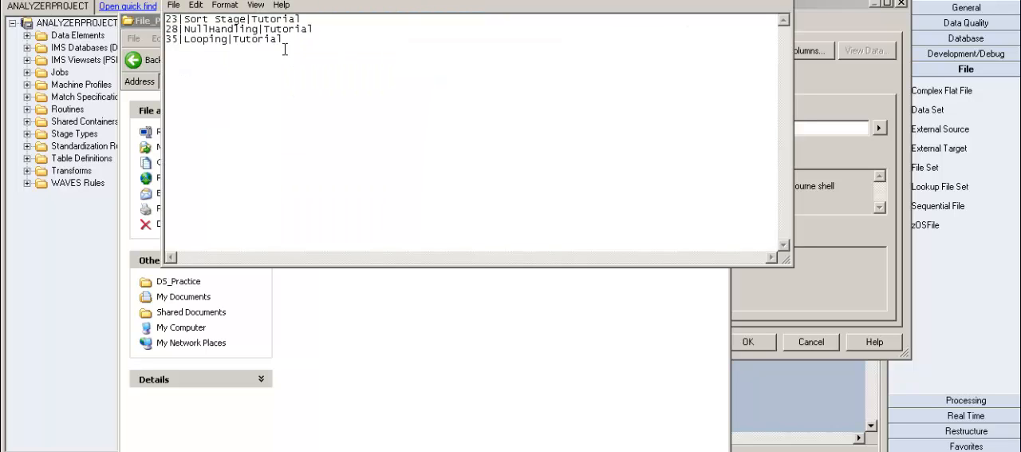
pyautogui.hotkey('alt', 'F4')
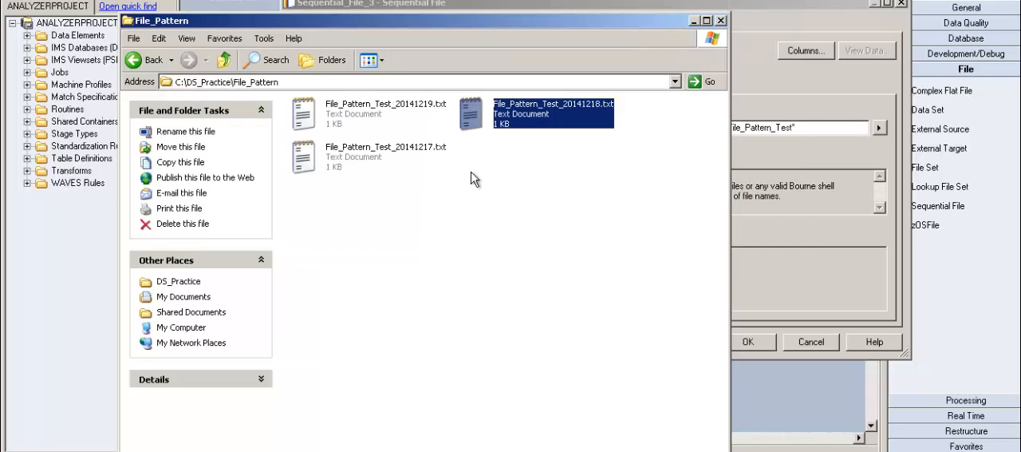
pyautogui.doubleClick(361, 170)
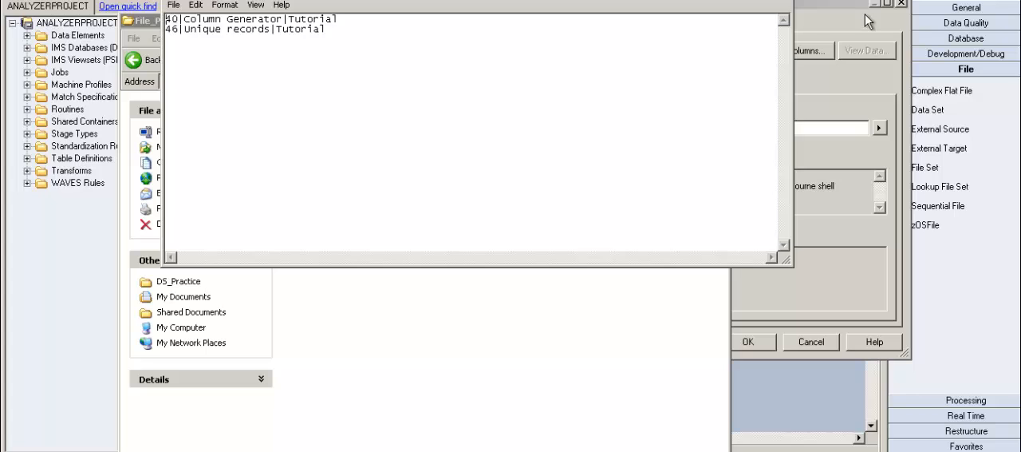
pyautogui.hotkey('alt', 'F4')
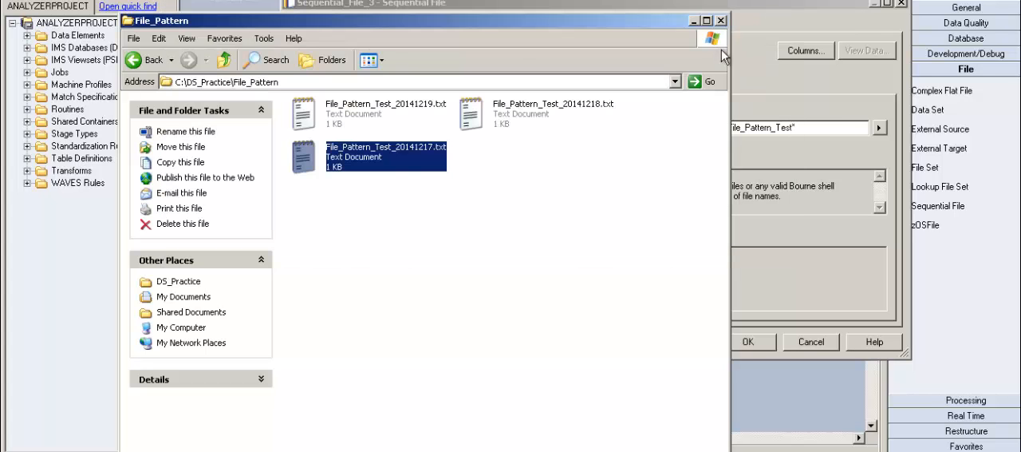
pyautogui.click(696, 22)
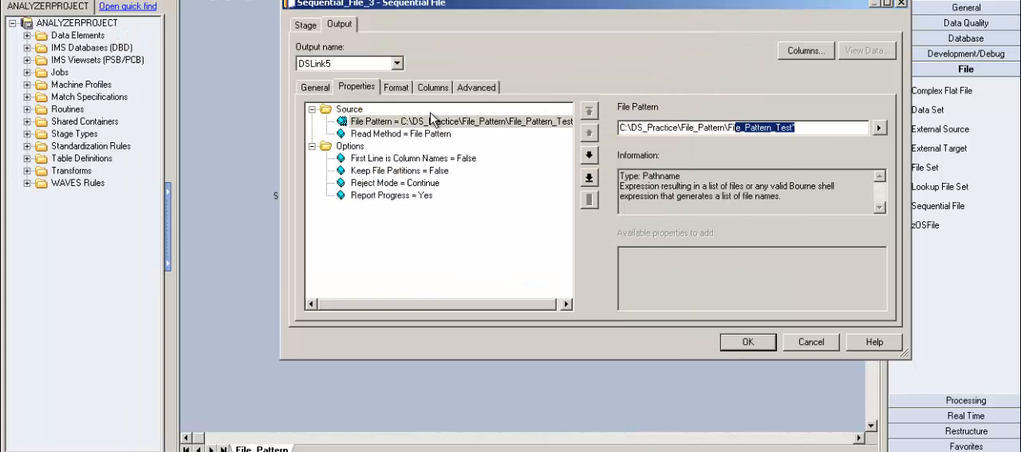
# Set the output format's field Delimiter to | and its Quote to none
pyautogui.click(411, 89)
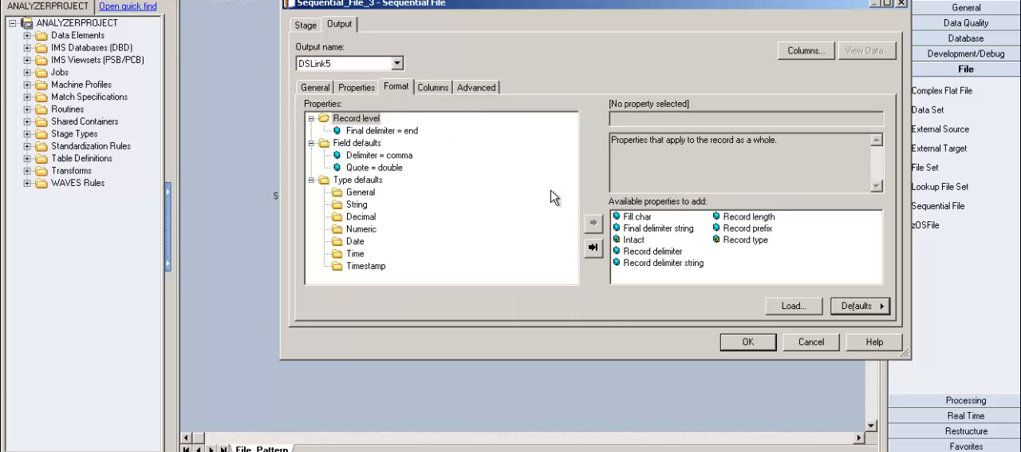
pyautogui.click(409, 158)
pyautogui.click(664, 120)
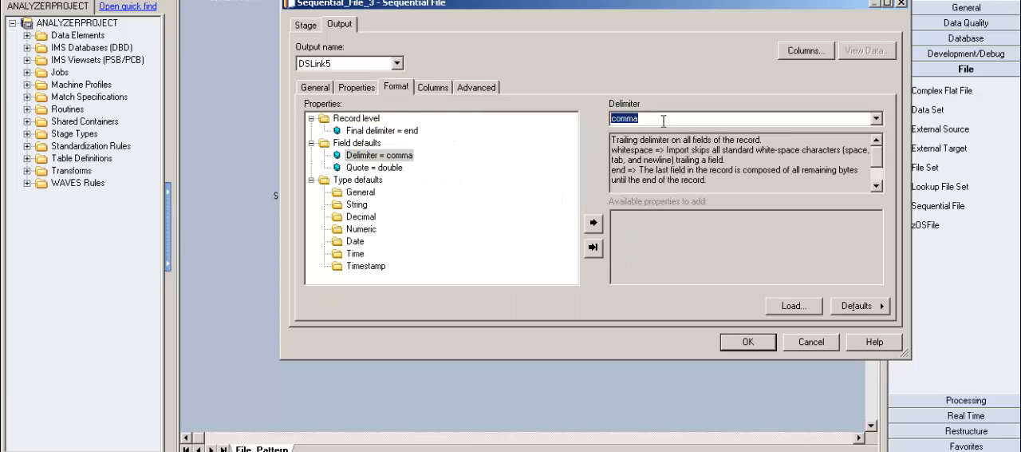
pyautogui.write('|')
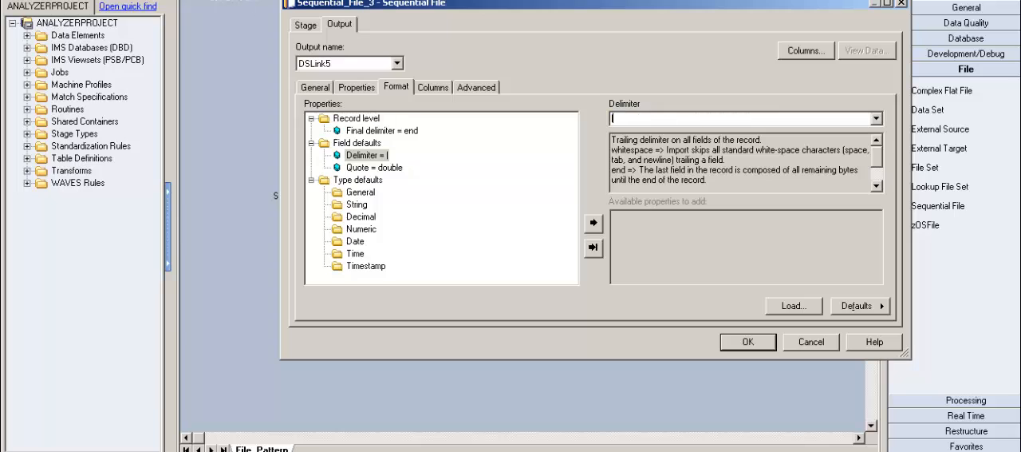
pyautogui.click(389, 169)
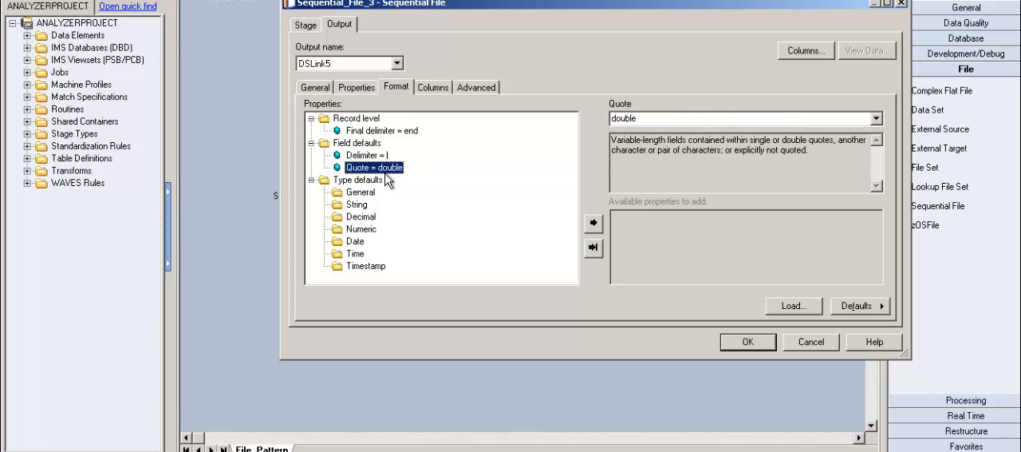
pyautogui.click(876, 118)
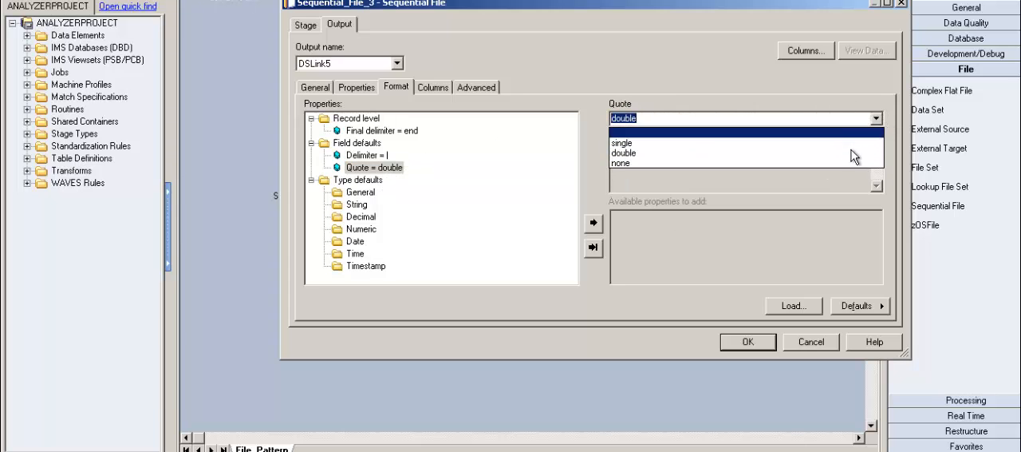
pyautogui.click(832, 165)
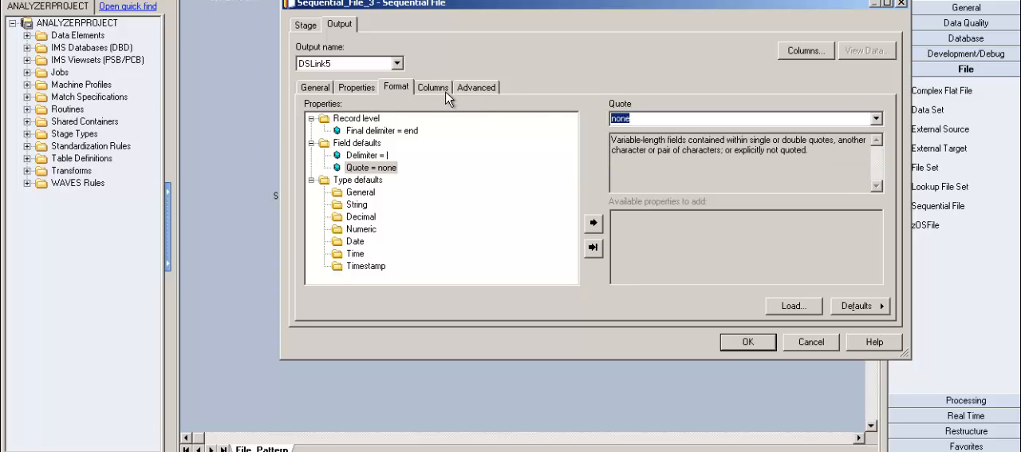
# Define three output columns for DSLink5 named No, Name and Owner
pyautogui.click(446, 96)
pyautogui.click(383, 127)
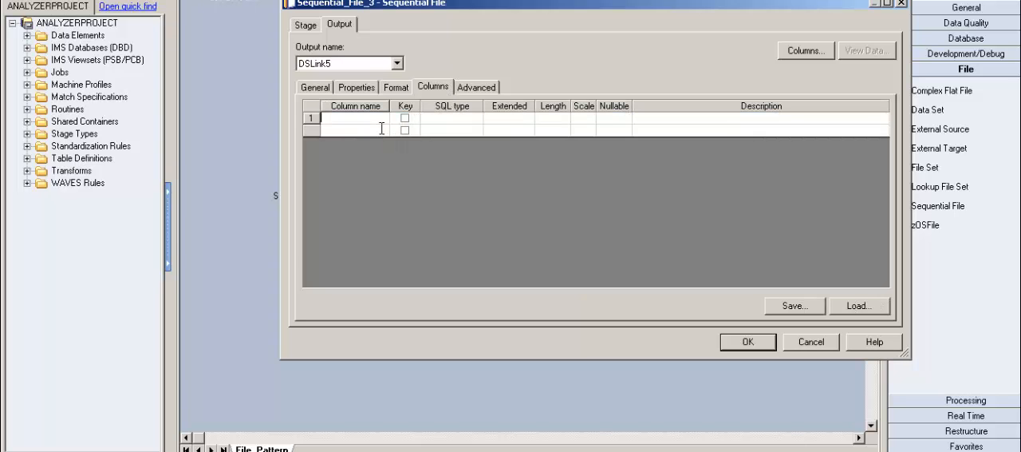
pyautogui.write('No')
pyautogui.press('Return')
pyautogui.write('Name')
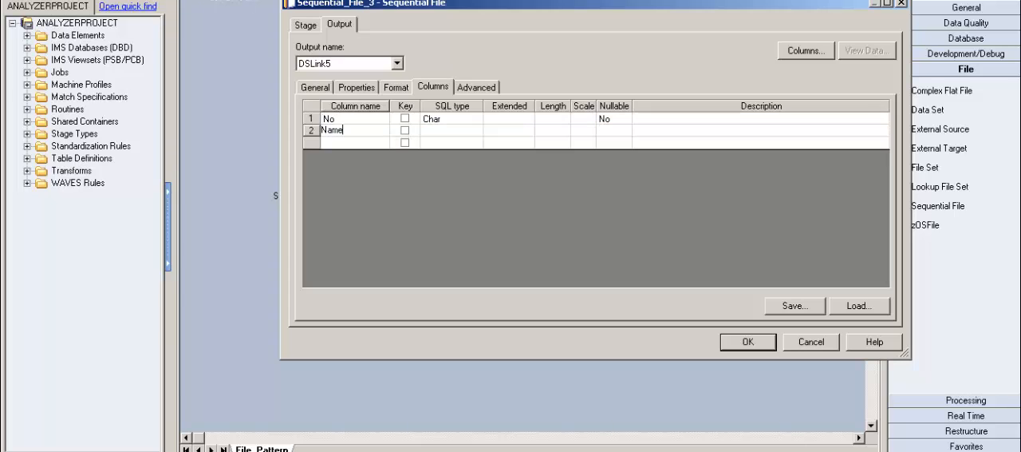
pyautogui.press('Return')
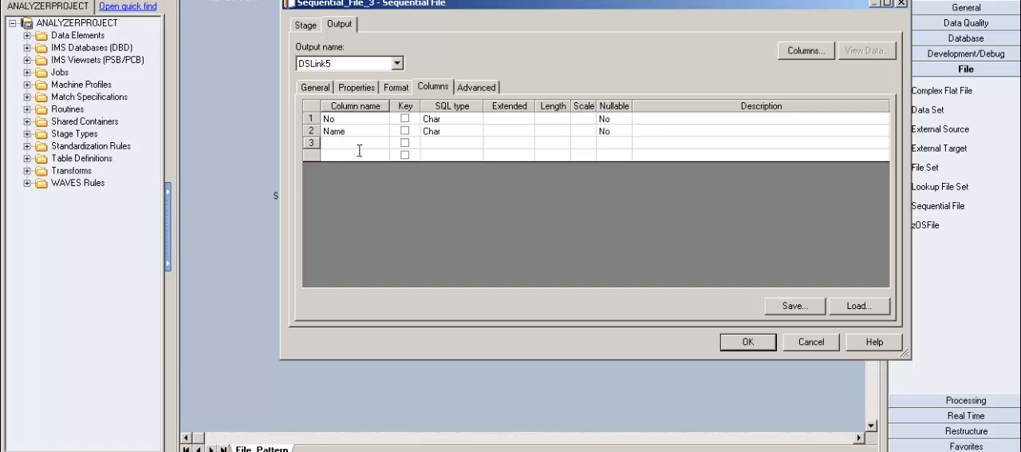
pyautogui.write('addre')
pyautogui.press('BackSpace')
pyautogui.press('BackSpace')
pyautogui.press('BackSpace')
pyautogui.press('BackSpace')
pyautogui.press('BackSpace')
pyautogui.write('Owner')
# Set the SQL type of column No to Integer and of columns Name and Owner to VarChar
pyautogui.click(465, 118)
pyautogui.scroll(-1, 468, 132)
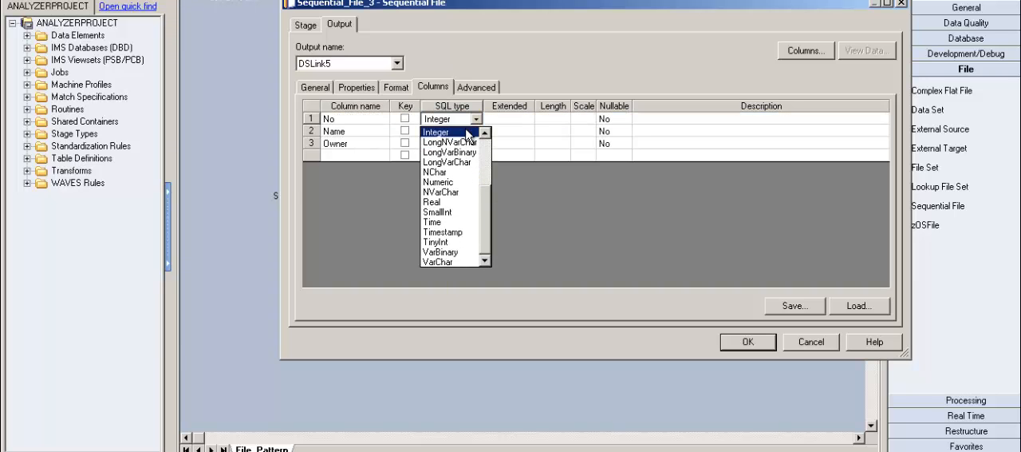
pyautogui.click(468, 131)
pyautogui.click(475, 132)
pyautogui.press('v')
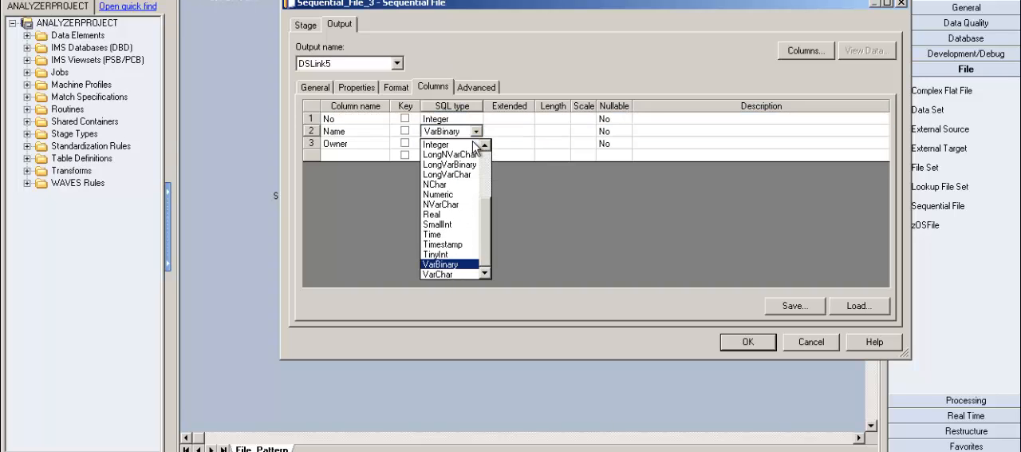
pyautogui.press('v')
pyautogui.press('Return')
pyautogui.press('Down')
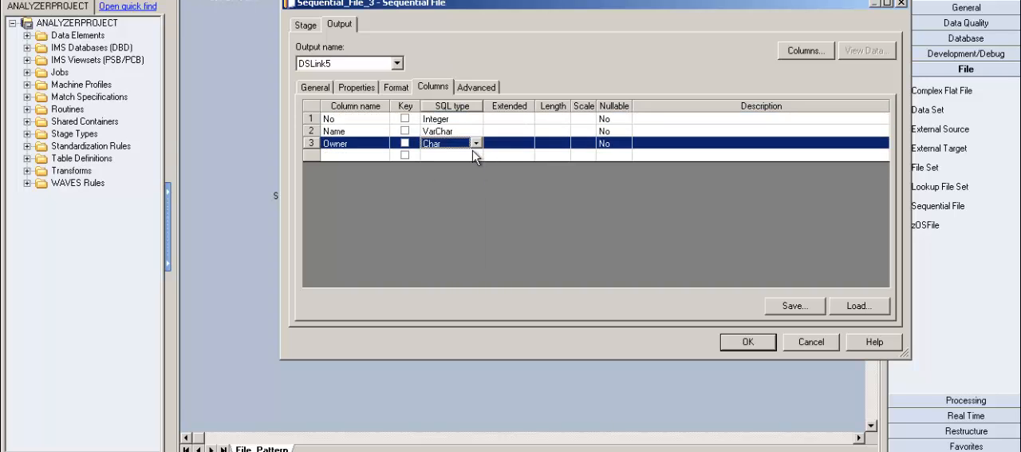
pyautogui.press('v')
pyautogui.press('v')
pyautogui.press('Return')
# View the data of DSLink5 with 51 rows to display, go through the rows, and close the data browser and stage properties
pyautogui.click(412, 94)
pyautogui.click(372, 96)
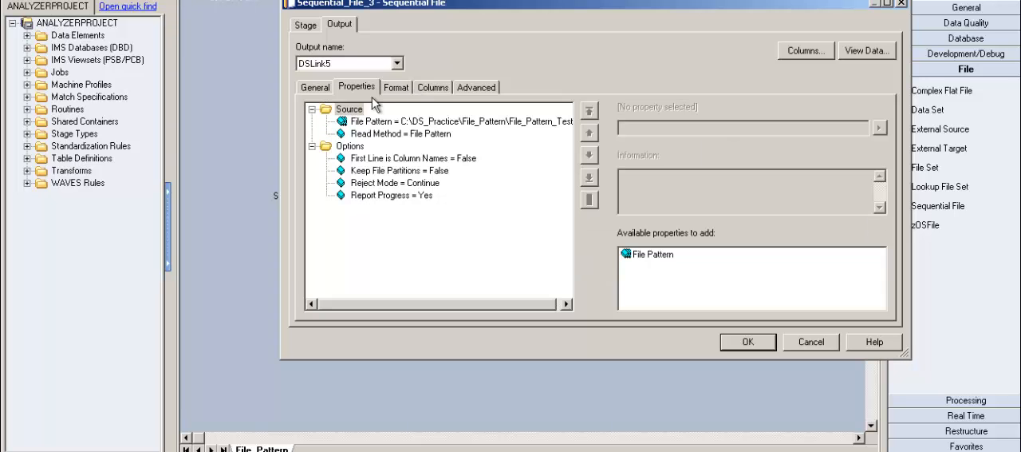
pyautogui.click(875, 63)
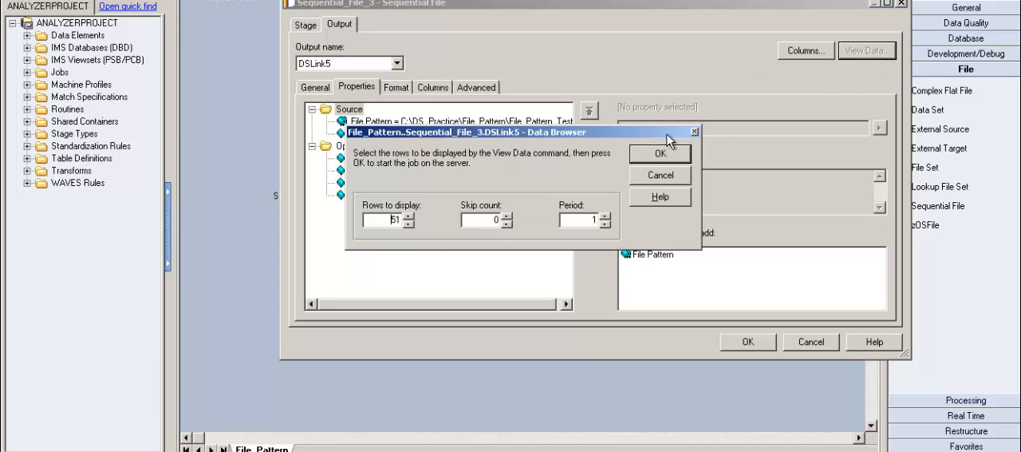
pyautogui.click(674, 175)
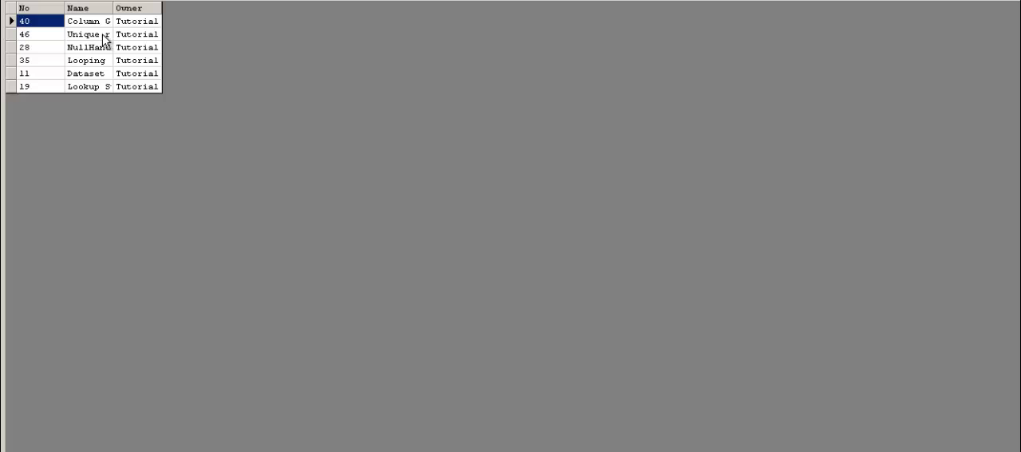
pyautogui.press('Down')
pyautogui.press('Down')
pyautogui.press('Down')
pyautogui.press('Down')
pyautogui.press('Down')
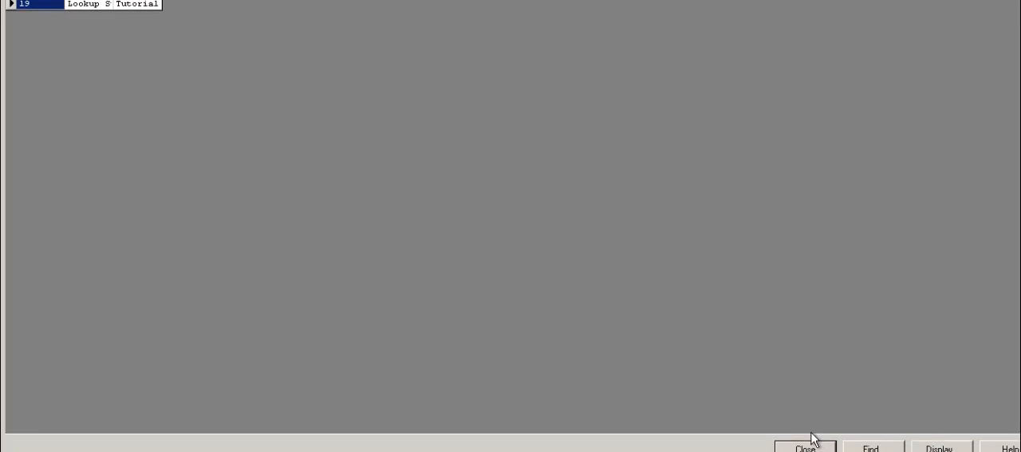
pyautogui.click(805, 445)
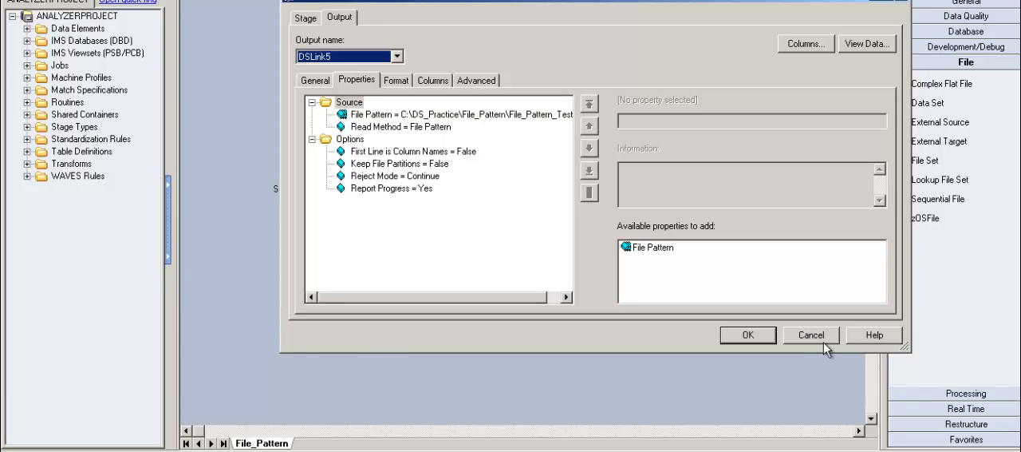
pyautogui.click(825, 341)
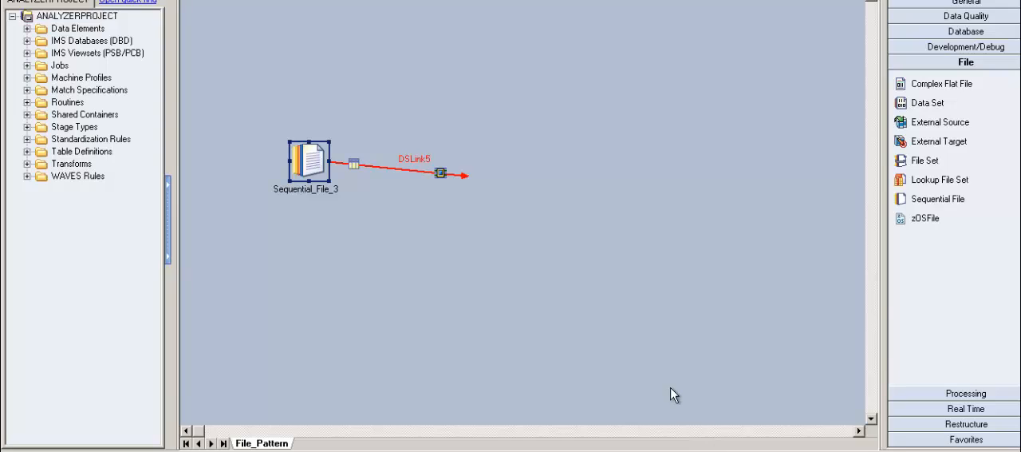
# Switch to the File_Pattern folder window, look at its parent folder DS_Practice, reopen File_Pattern and return to DataStage Designer
pyautogui.hotkey('alt', 'Tab')
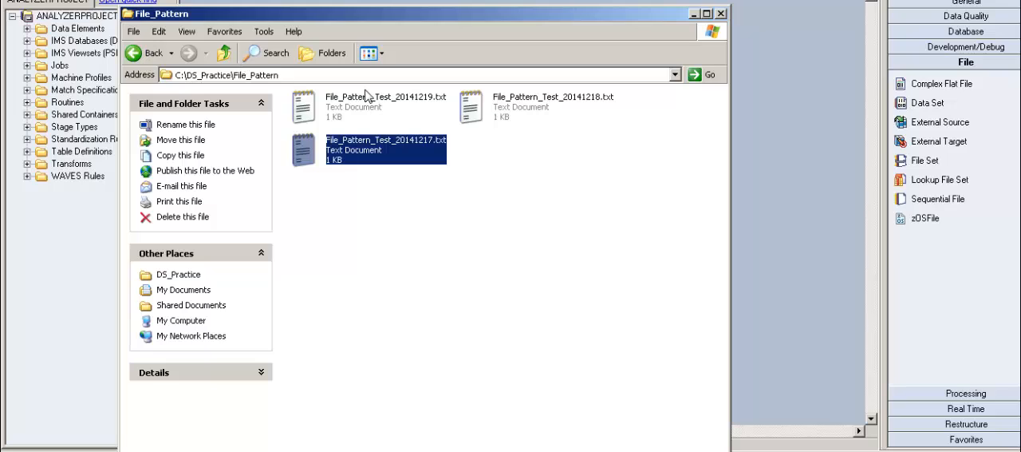
pyautogui.click(146, 62)
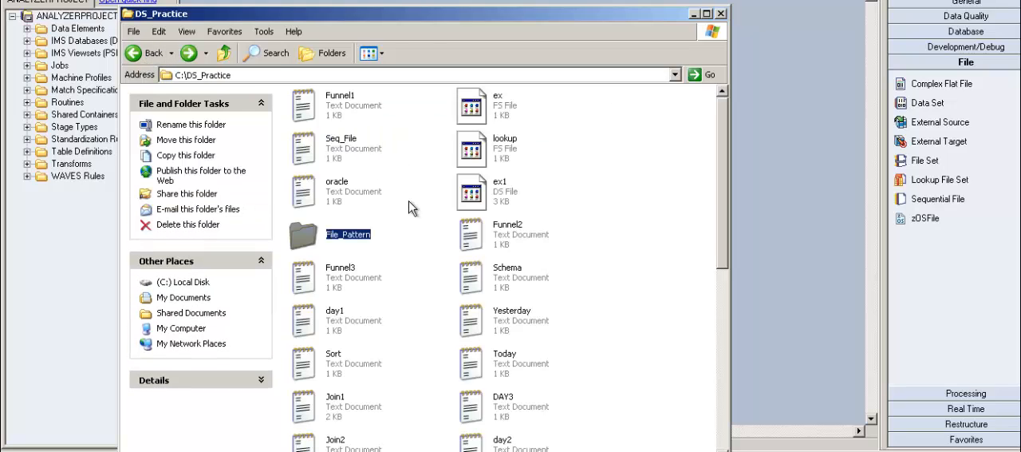
pyautogui.doubleClick(348, 234)
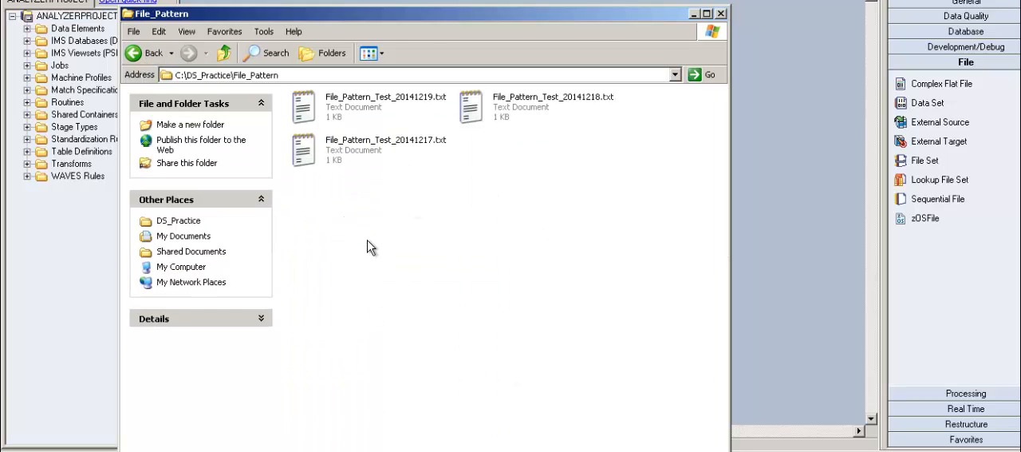
pyautogui.click(694, 13)
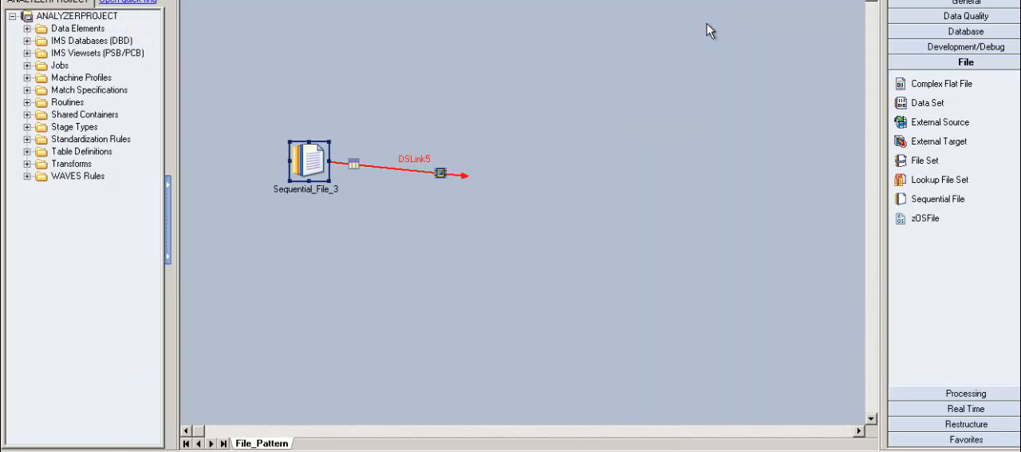
# Reopen Sequential_File_3, check its File Pattern C:\DS_Practice\File_Pattern\File_Pattern_Test*.txt and view the DSLink5 data with 51 rows to display
pyautogui.doubleClick(321, 169)
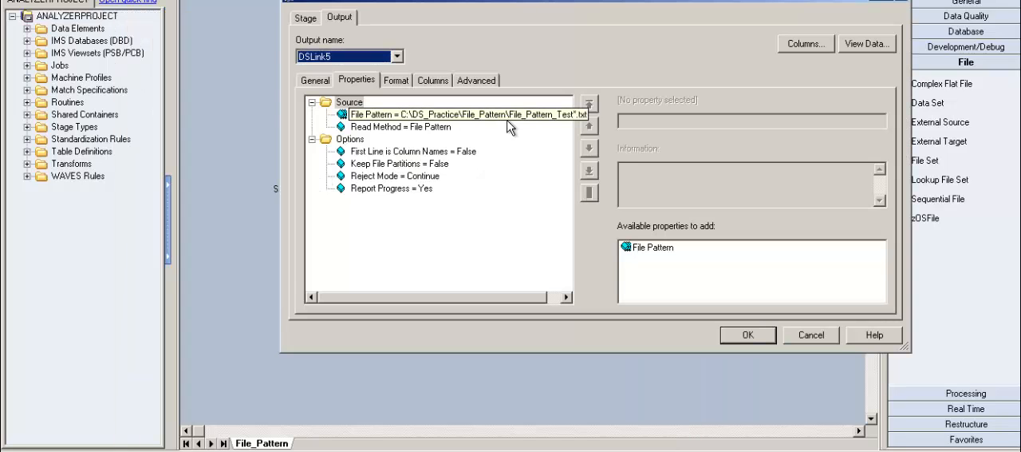
pyautogui.click(884, 49)
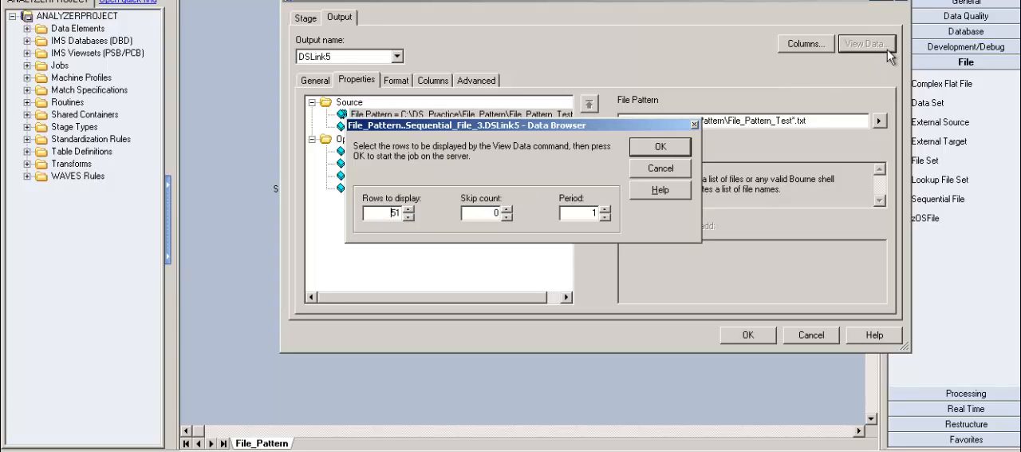
pyautogui.click(669, 152)
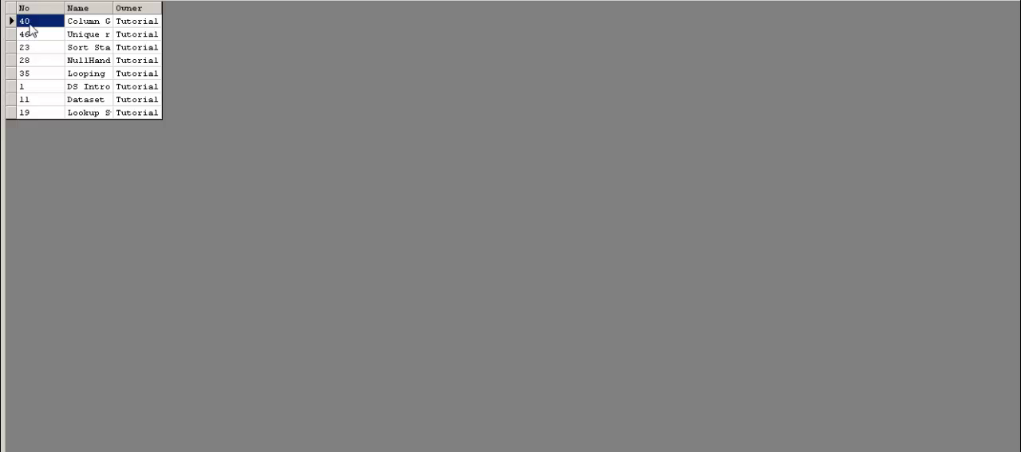
# Go through the combined DSLink5 rows in the data browser from first to last, and close the browser
pyautogui.press('Down')
pyautogui.press('Down')
pyautogui.press('Down')
pyautogui.press('Down')
pyautogui.press('Down')
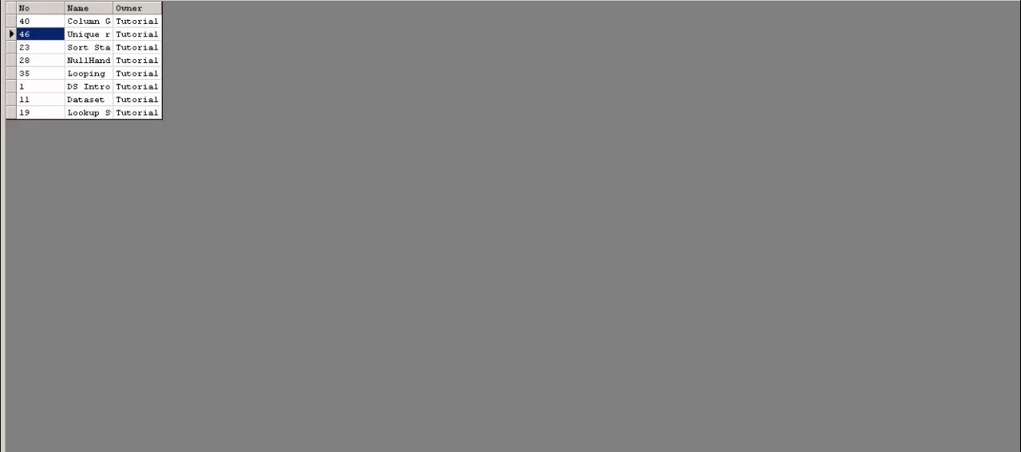
pyautogui.press('Down')
pyautogui.press('Down')
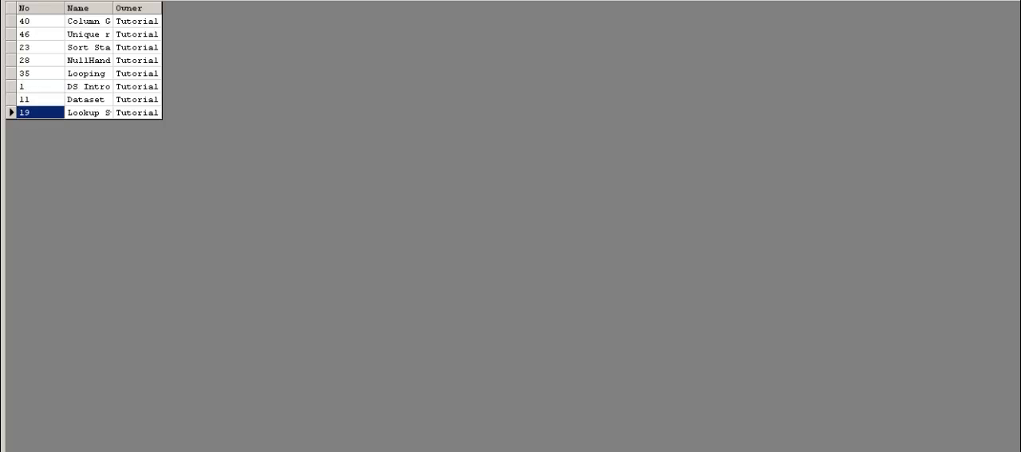
pyautogui.press('Up')
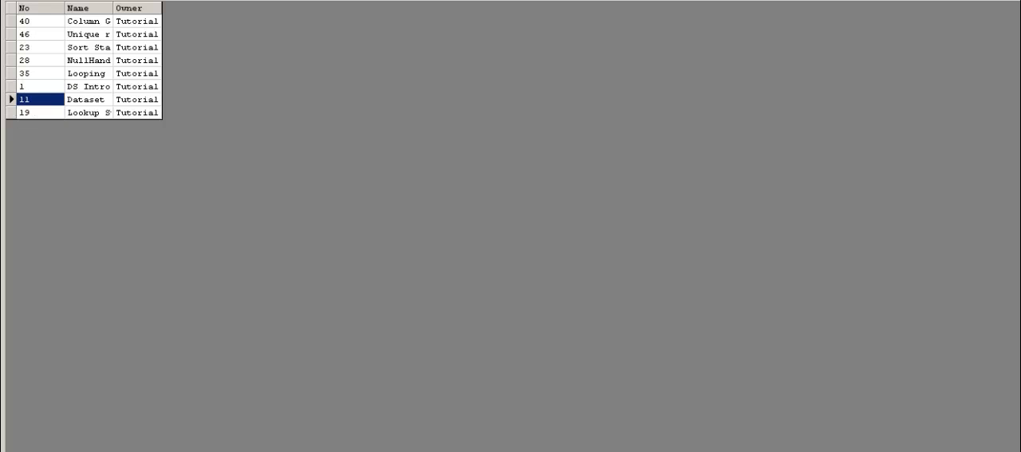
pyautogui.press('Up')
pyautogui.press('Up')
pyautogui.press('Up')
pyautogui.press('Up')
pyautogui.press('Up')
pyautogui.press('Up')
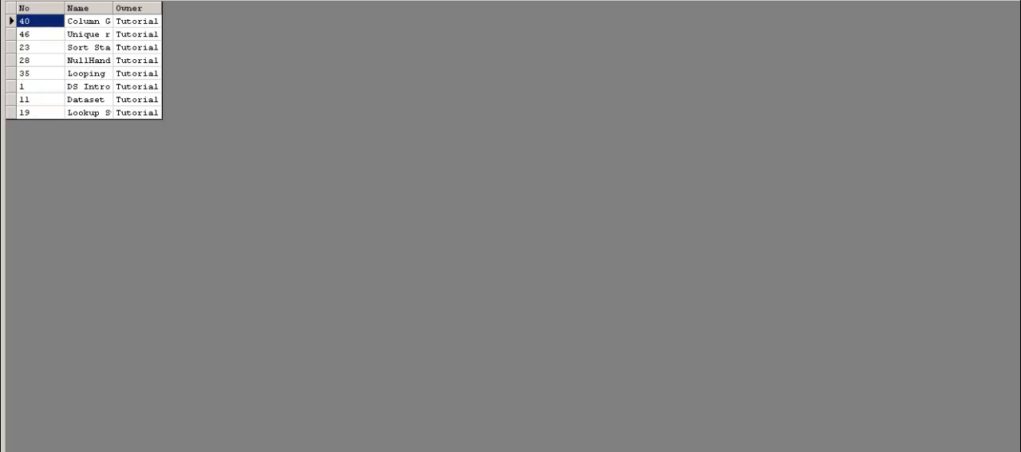
pyautogui.press('Down')
pyautogui.press('Up')
pyautogui.press('Down')
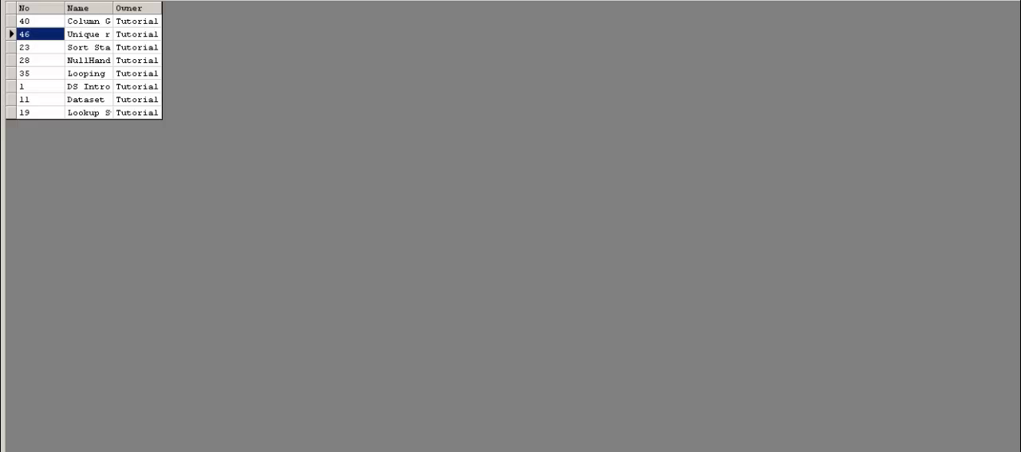
pyautogui.press('Up')
pyautogui.press('Down')
pyautogui.press('Up')
pyautogui.press('Down')
pyautogui.press('Up')
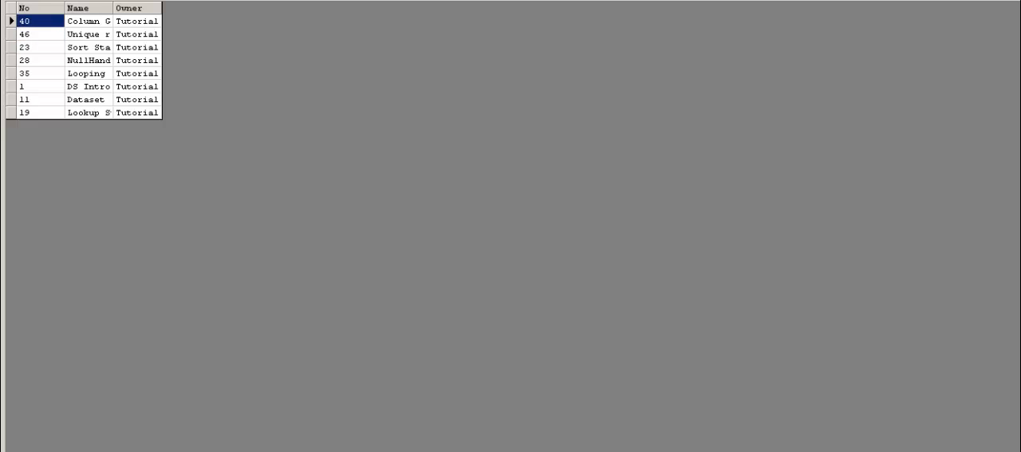
pyautogui.press('Down')
pyautogui.press('Up')
pyautogui.press('Down')
pyautogui.press('Up')
pyautogui.press('Down')
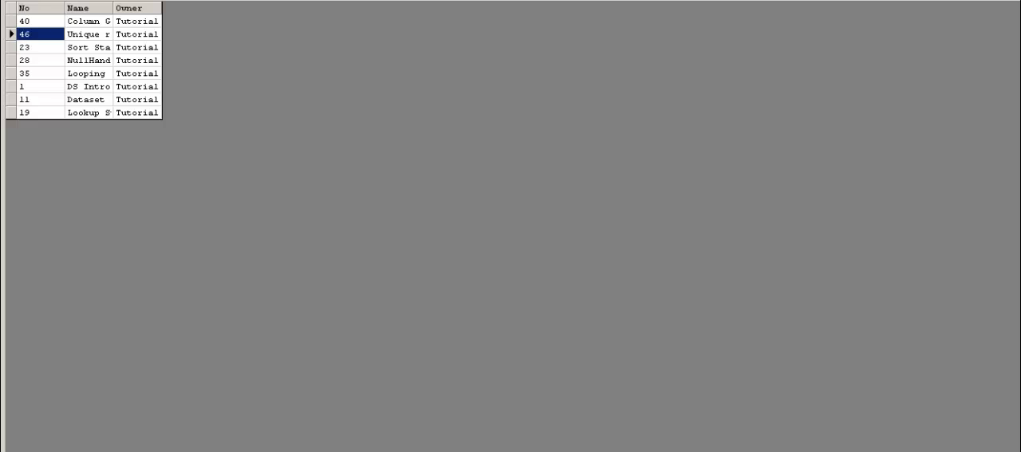
pyautogui.press('Down')
pyautogui.press('Up')
pyautogui.press('Down')
pyautogui.press('Up')
pyautogui.press('Up')
pyautogui.press('Down')
pyautogui.press('Up')
pyautogui.press('Down')
pyautogui.press('Up')
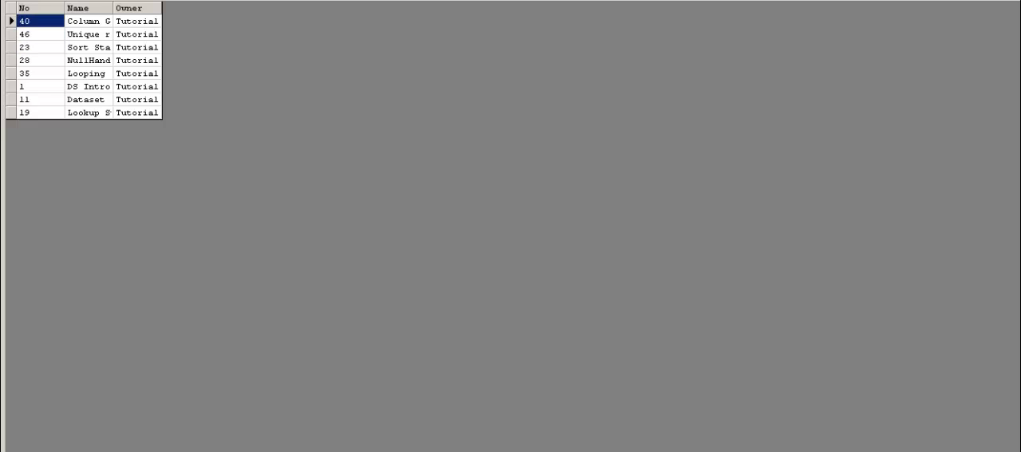
pyautogui.press('Down')
pyautogui.press('Down')
pyautogui.press('Up')
pyautogui.press('Down')
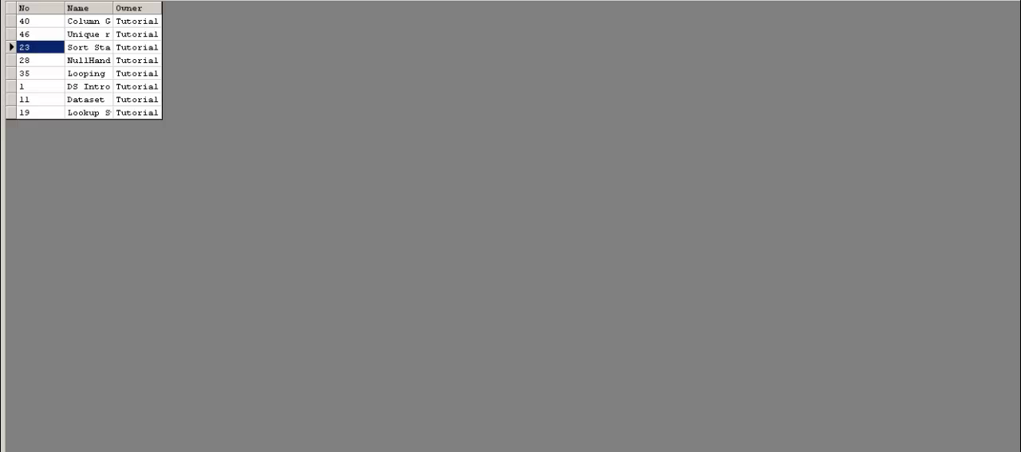
pyautogui.press('Down')
pyautogui.press('Down')
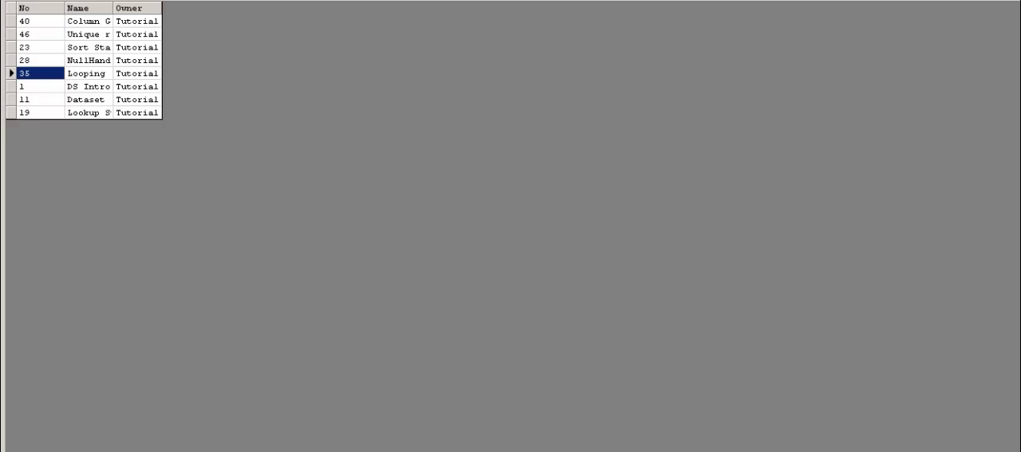
pyautogui.press('Down')
pyautogui.press('Down')
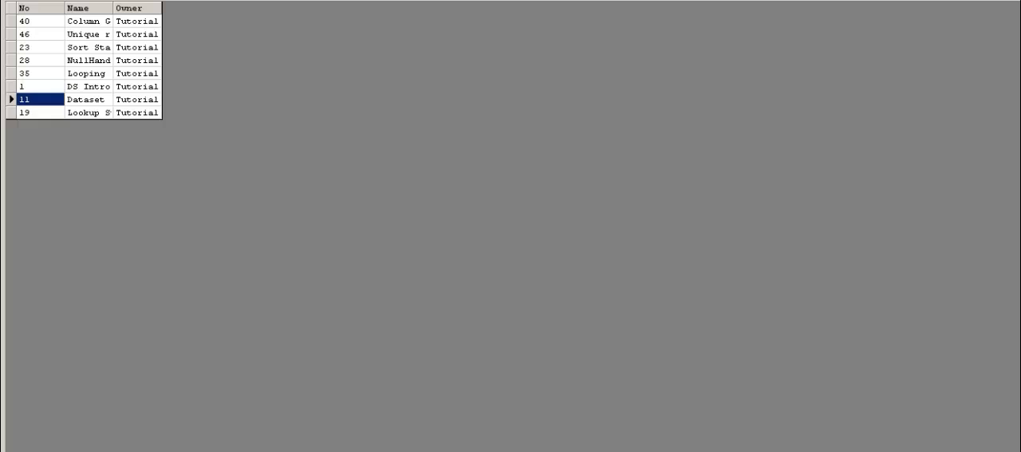
pyautogui.press('Down')
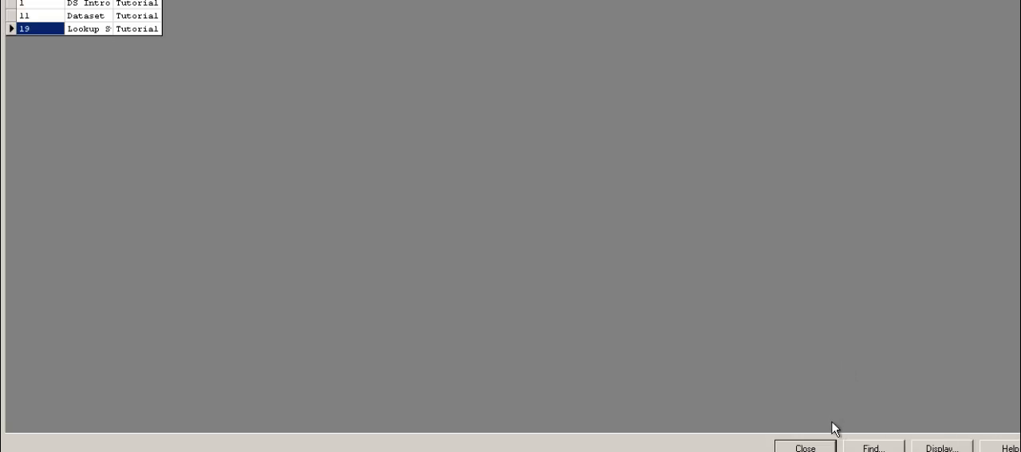
pyautogui.click(806, 447)
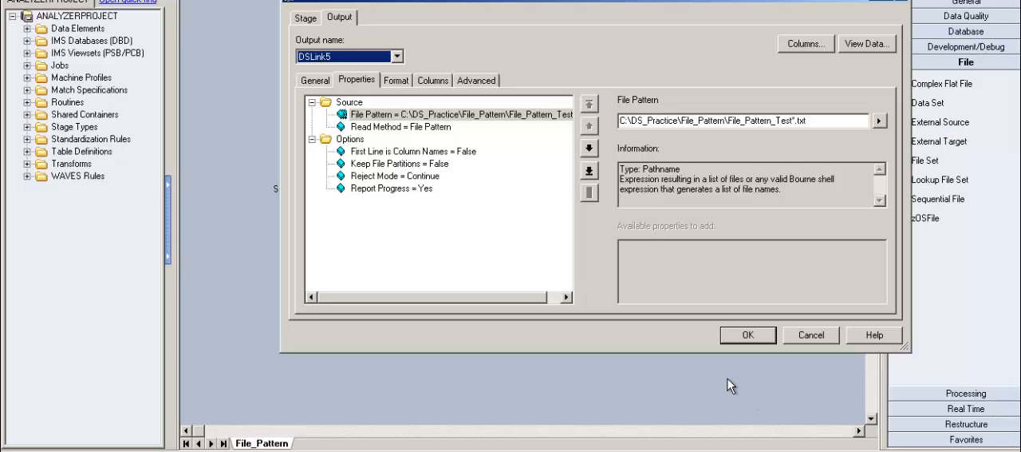
# Change the File Pattern of Sequential_File_3 to C:\DS_Practice\File_Pattern\File_Pattern_Test*
pyautogui.click(819, 129)
pyautogui.press('BackSpace')
pyautogui.press('BackSpace')
pyautogui.press('BackSpace')
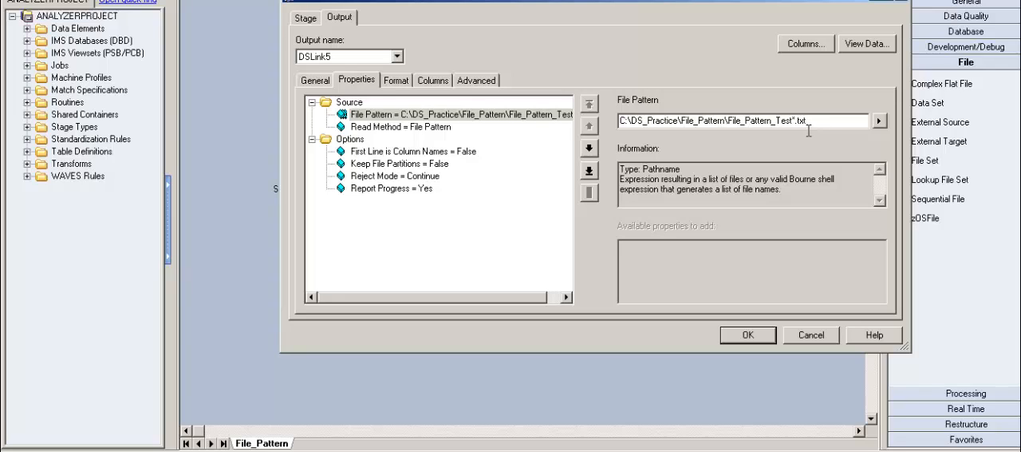
pyautogui.press('BackSpace')
# View the DSLink5 data with 51 rows to display, go through the rows, and close the data browser
pyautogui.click(870, 46)
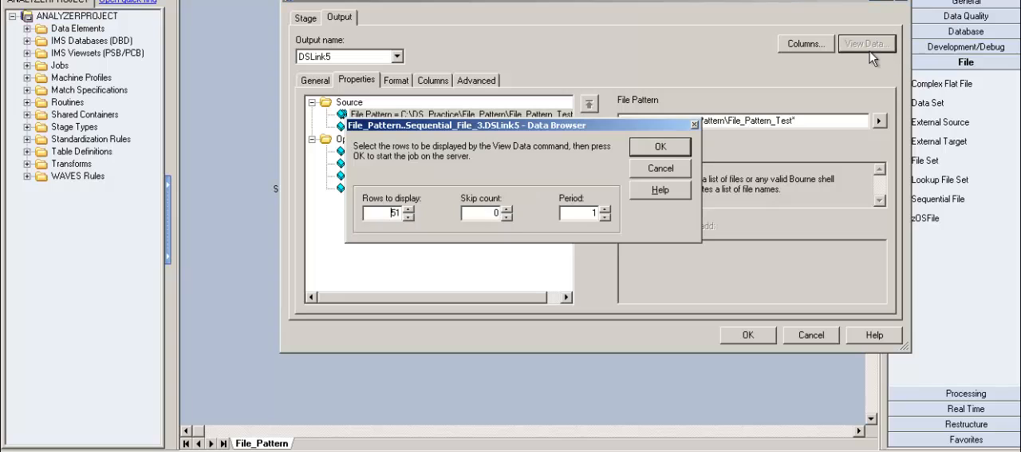
pyautogui.click(668, 150)
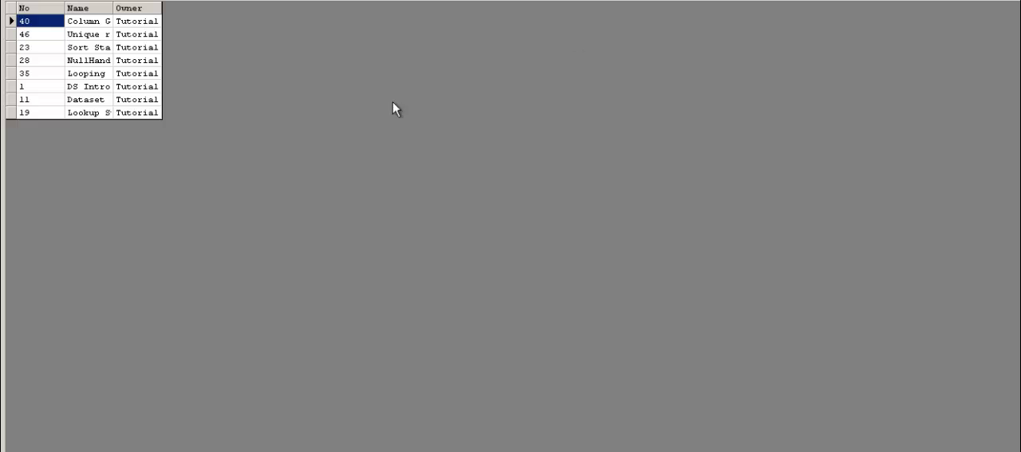
pyautogui.press('Down')
pyautogui.press('Down')
pyautogui.press('Down')
pyautogui.press('Down')
pyautogui.press('Down')
pyautogui.press('Down')
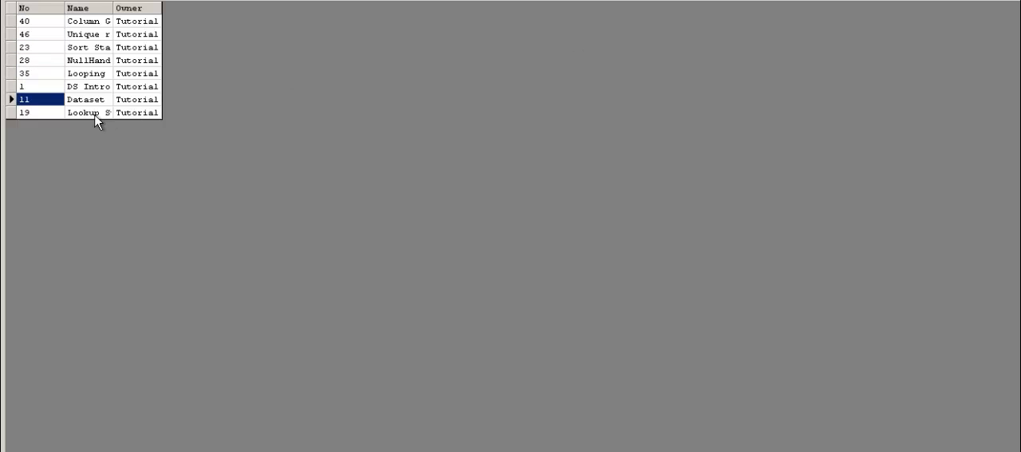
pyautogui.press('Down')
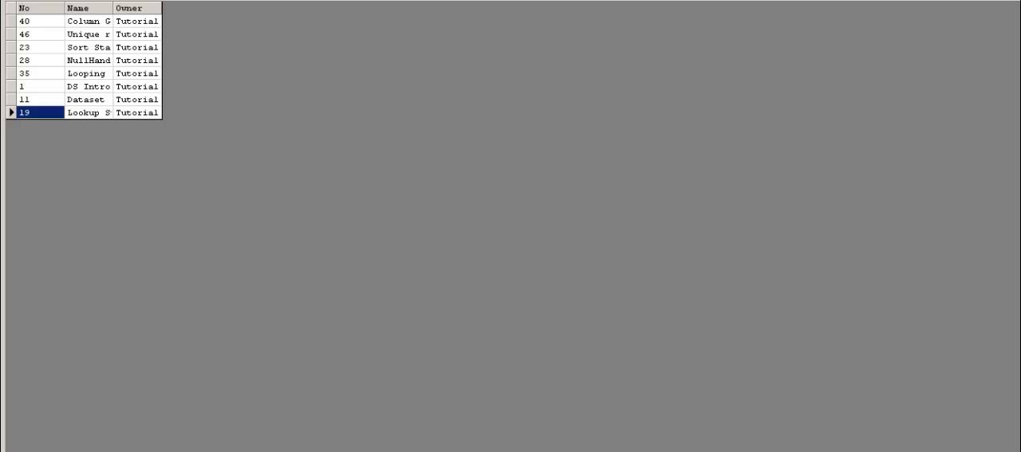
pyautogui.click(803, 445)
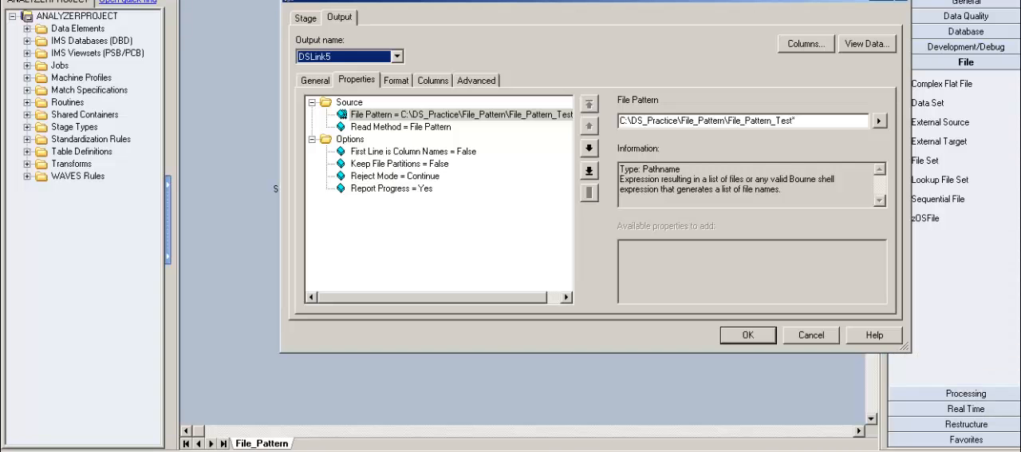
# Switch to the File_Pattern folder window and change the extension of File_Pattern_Test_20141217.txt
pyautogui.hotkey('alt', 'Tab')
pyautogui.click(399, 159)
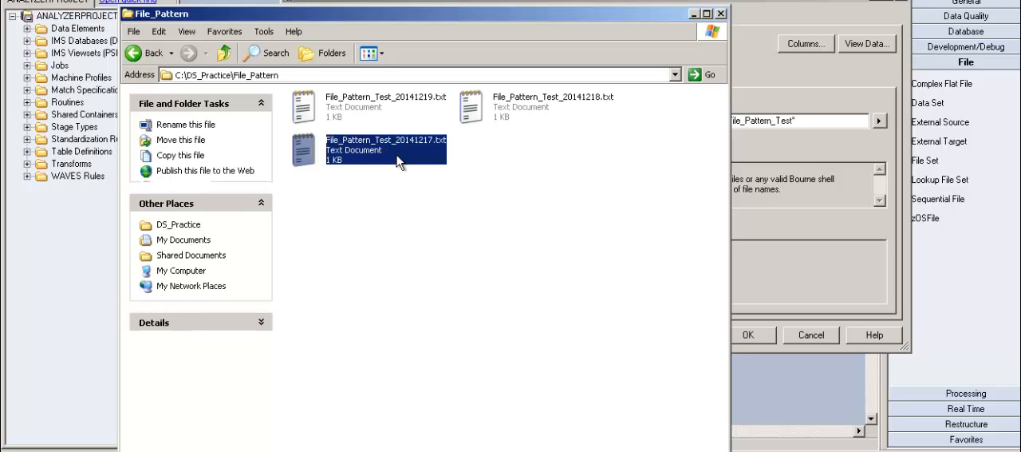
pyautogui.rightClick(399, 162)
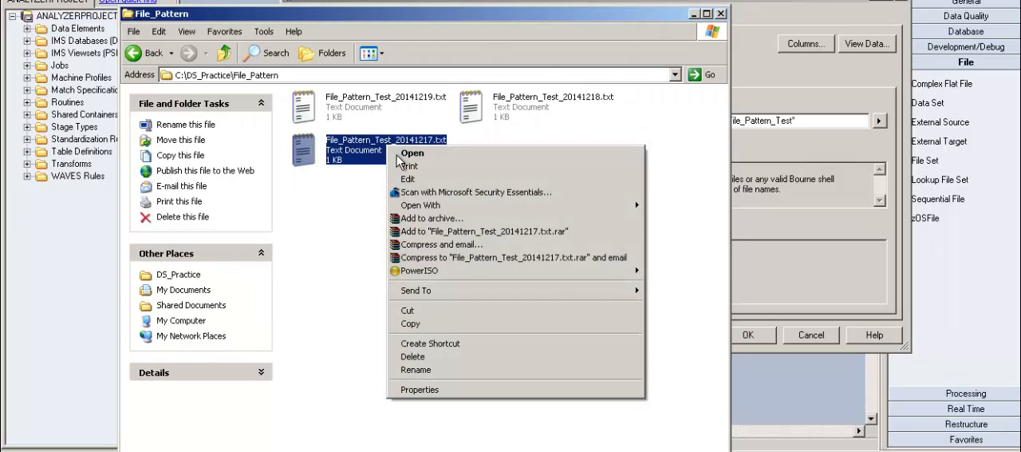
pyautogui.click(445, 373)
pyautogui.press('End')
pyautogui.press('BackSpace')
pyautogui.press('BackSpace')
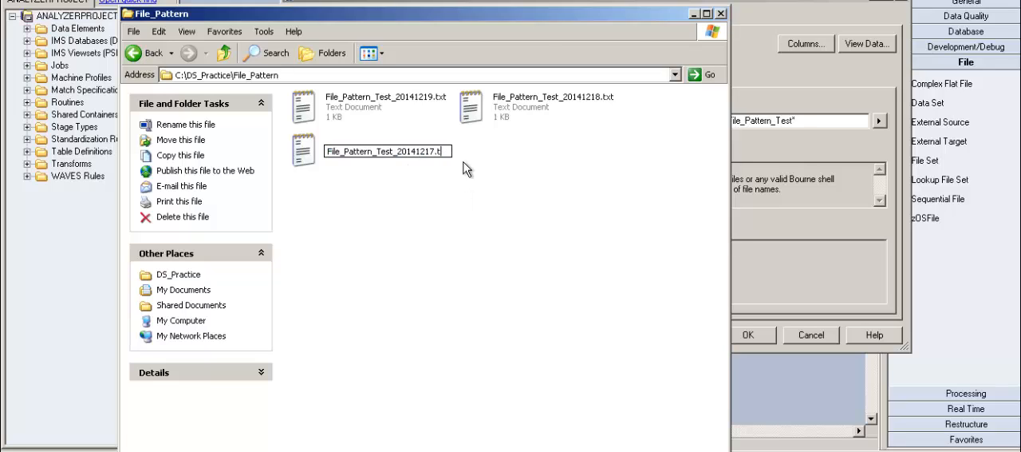
pyautogui.write('xt')
pyautogui.press('Return')
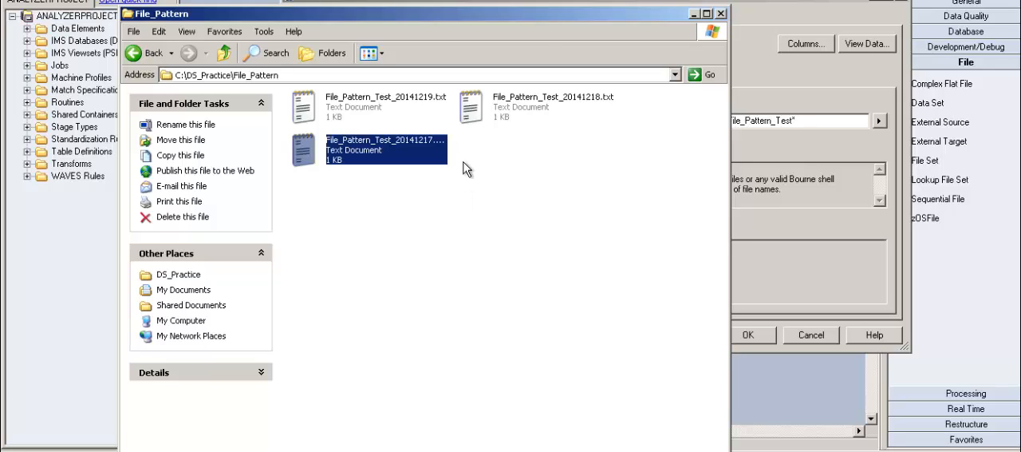
# Rename File_Pattern_Test_20141218.txt to File_Pattern_Test_20141218 without an extension, and minimize the folder window to return to the stage properties
pyautogui.rightClick(530, 112)
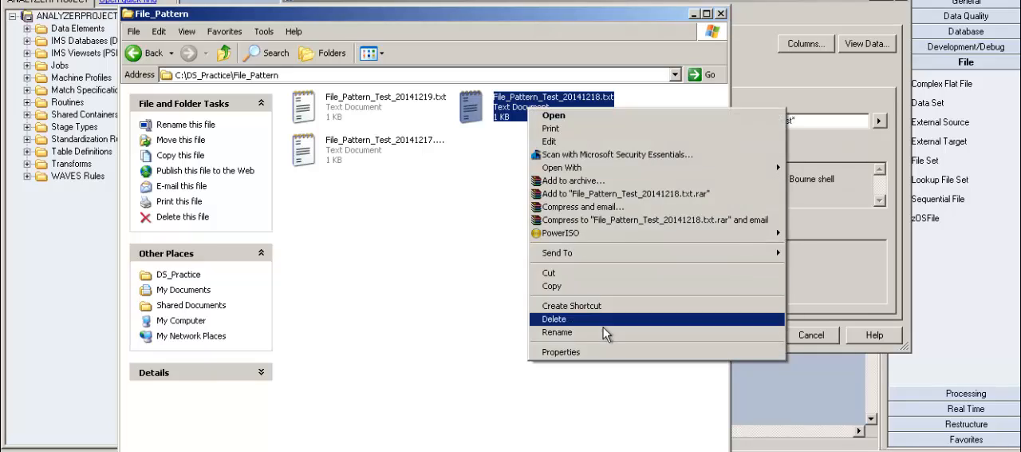
pyautogui.click(605, 336)
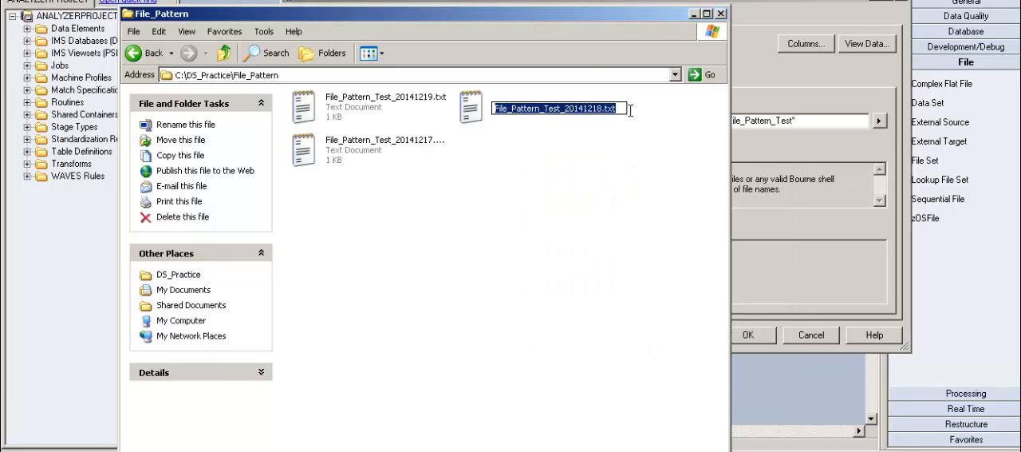
pyautogui.click(631, 132)
pyautogui.click(608, 118)
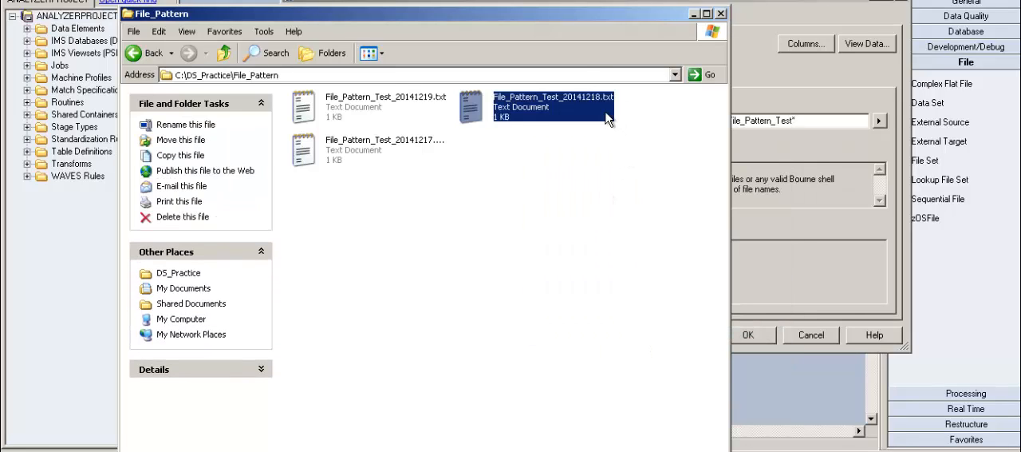
pyautogui.rightClick(608, 118)
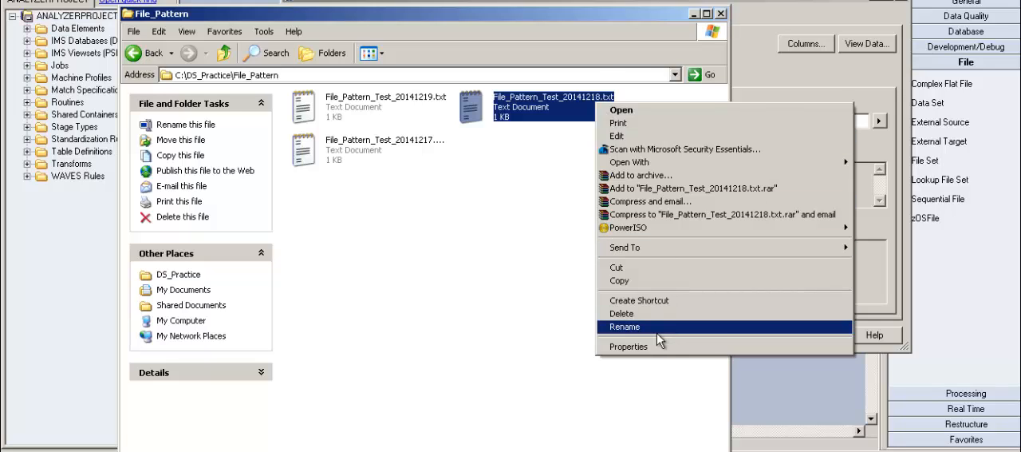
pyautogui.click(657, 332)
pyautogui.click(627, 114)
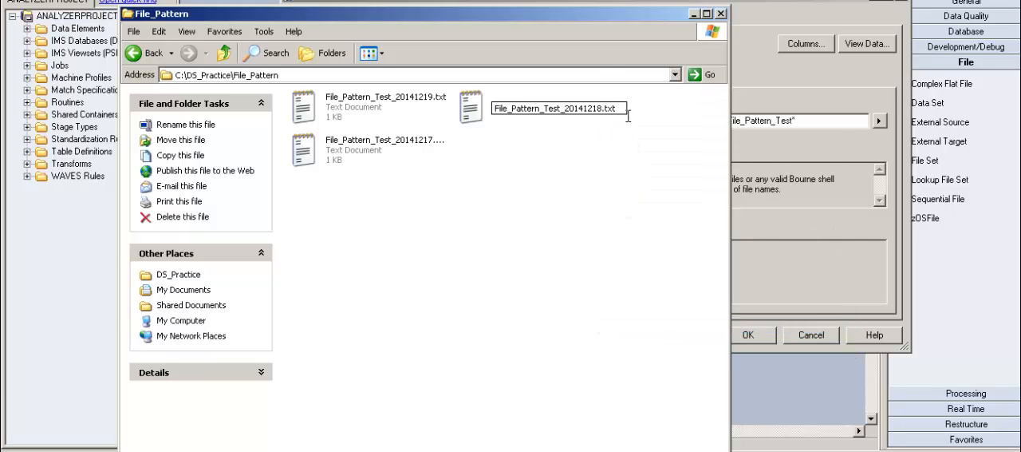
pyautogui.press('BackSpace')
pyautogui.press('BackSpace')
pyautogui.press('BackSpace')
pyautogui.press('BackSpace')
pyautogui.press('Return')
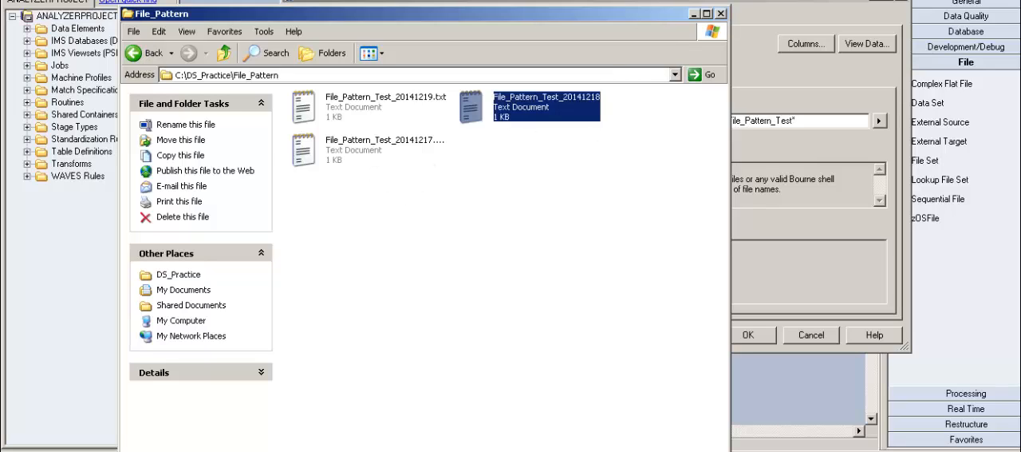
pyautogui.click(693, 13)
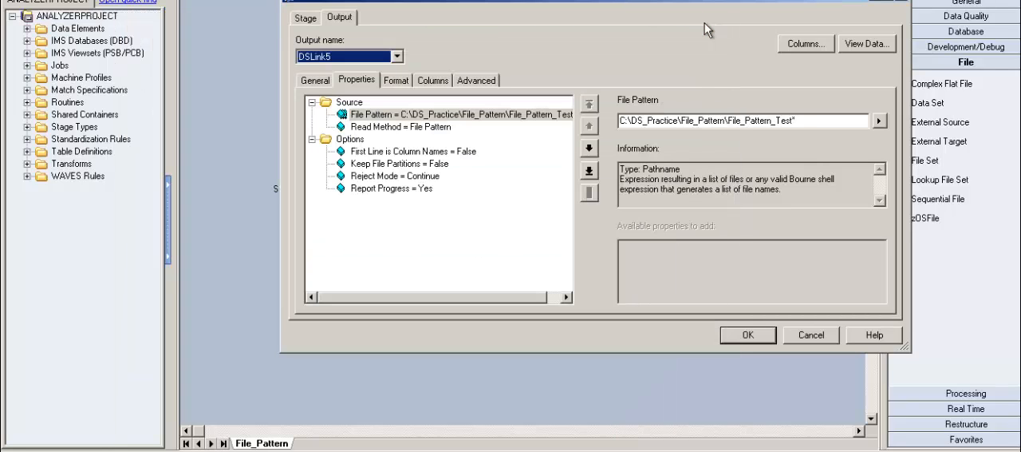
pyautogui.click(813, 132)
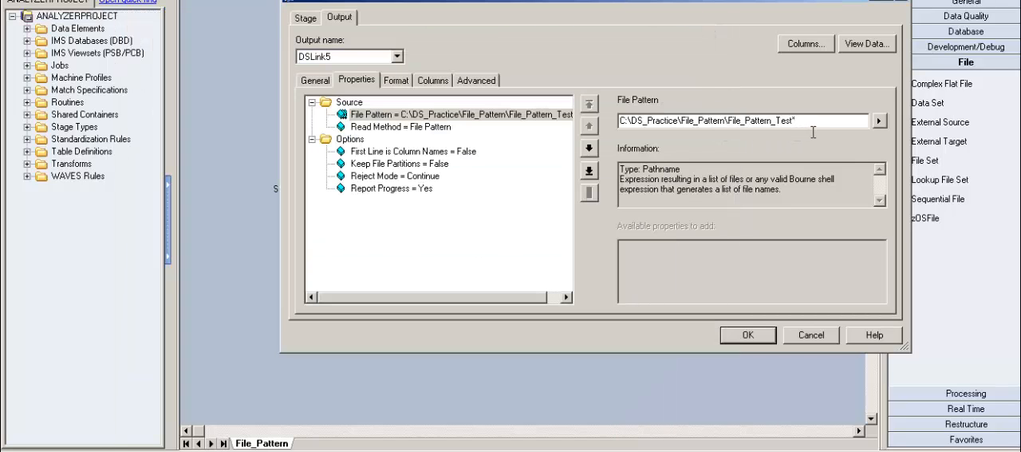
pyautogui.write('.txt')
pyautogui.press('BackSpace')
pyautogui.press('BackSpace')
pyautogui.press('BackSpace')
pyautogui.press('BackSpace')
# View the DSLink5 data again with 51 rows to display, then close the data browser and accept the stage properties
pyautogui.click(885, 48)
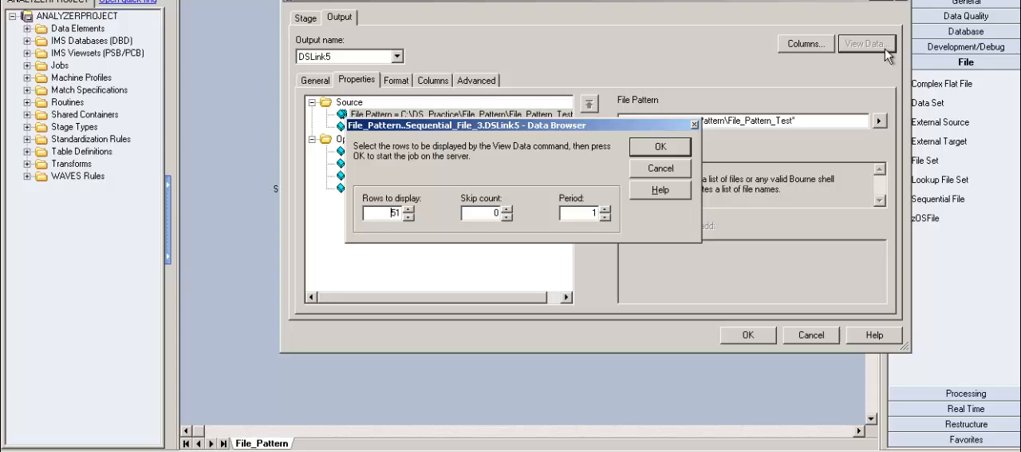
pyautogui.click(659, 149)
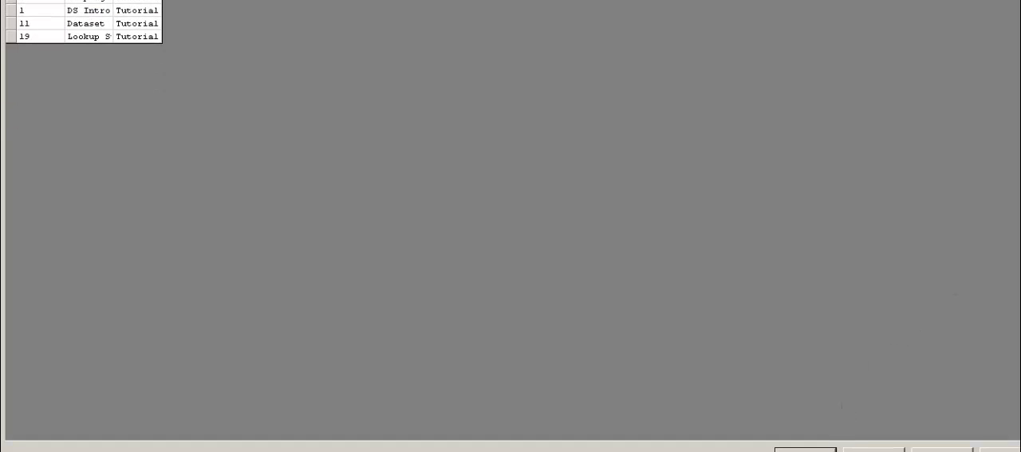
pyautogui.click(806, 450)
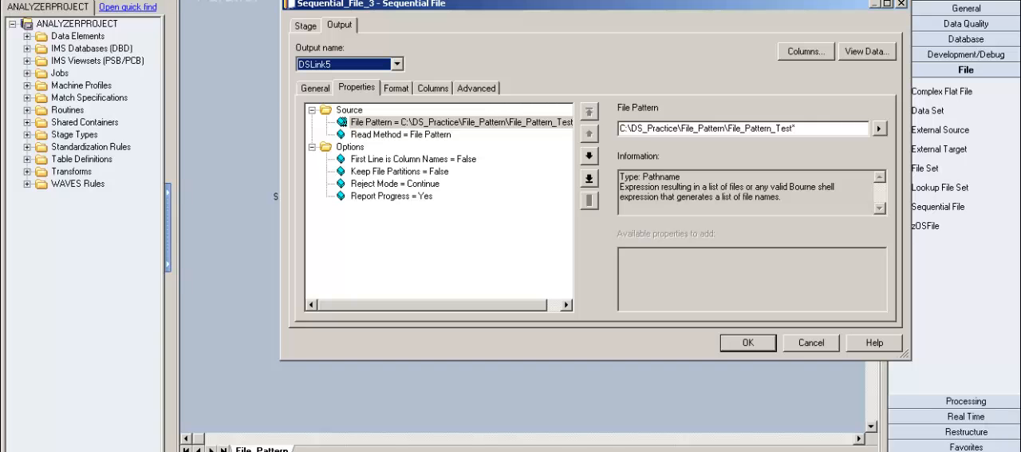
pyautogui.click(775, 349)
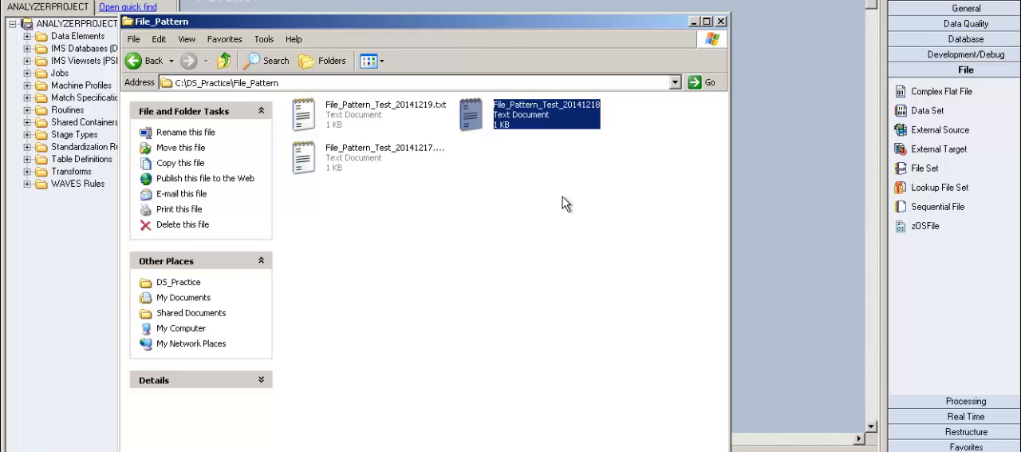
# Look over the three File_Pattern_Test files in the File_Pattern folder, then minimize the folder window to return to the job canvas
pyautogui.click(421, 158)
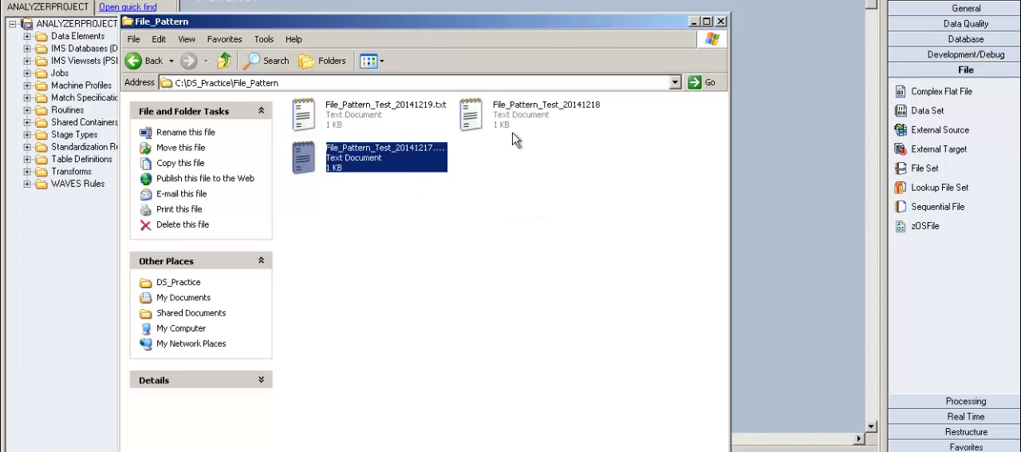
pyautogui.click(536, 128)
pyautogui.click(444, 117)
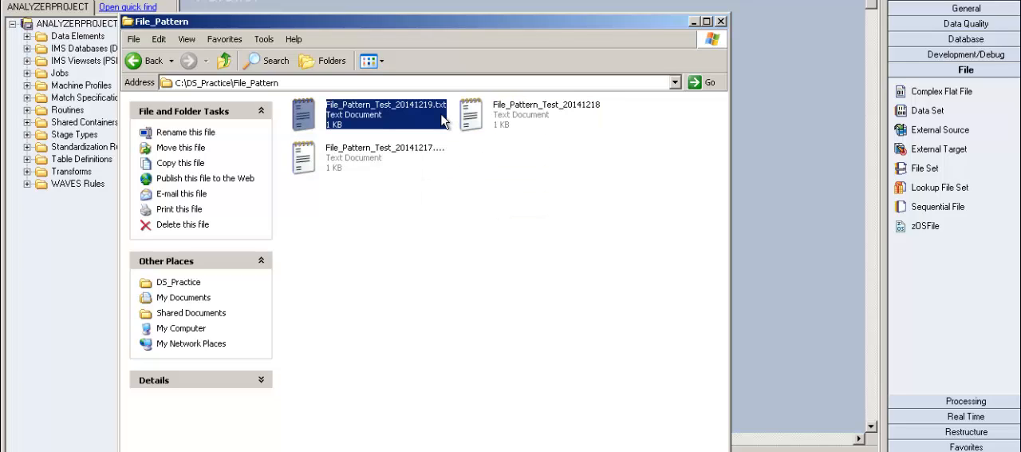
pyautogui.click(420, 163)
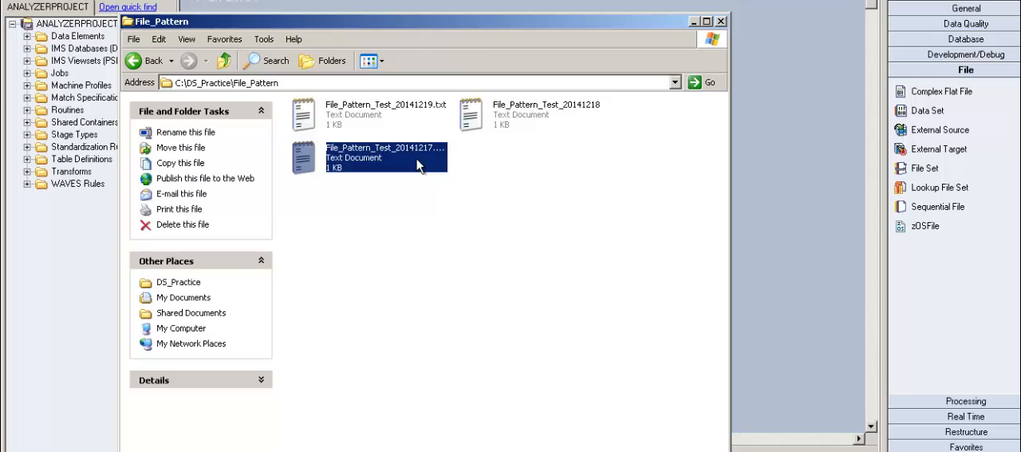
pyautogui.press('Up')
pyautogui.press('Right')
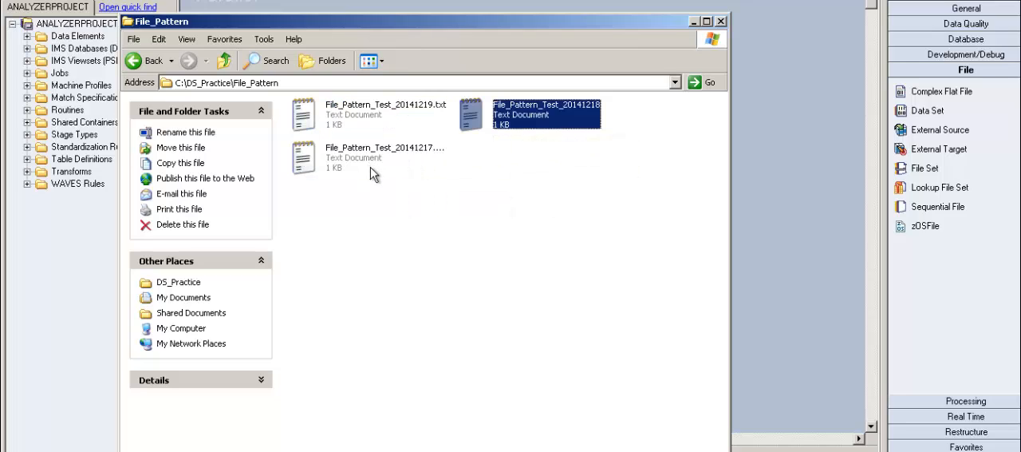
pyautogui.moveTo(375, 176)
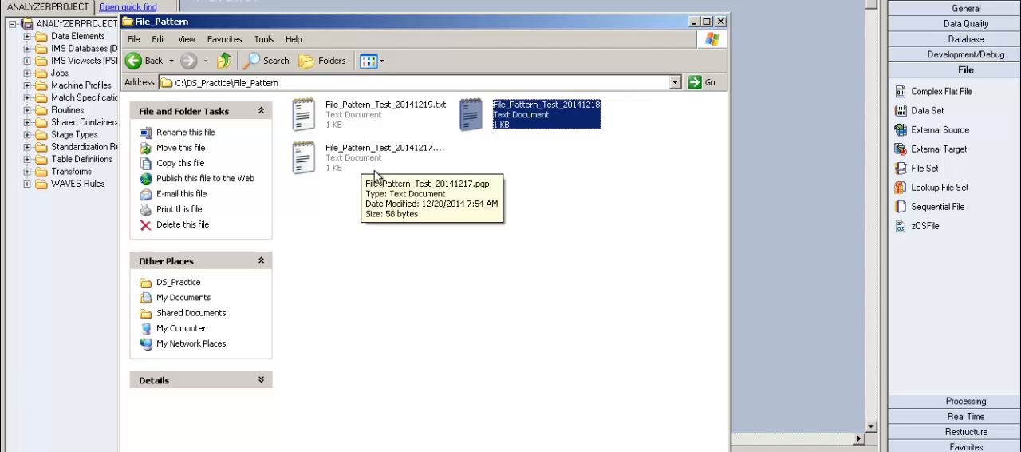
pyautogui.click(693, 22)
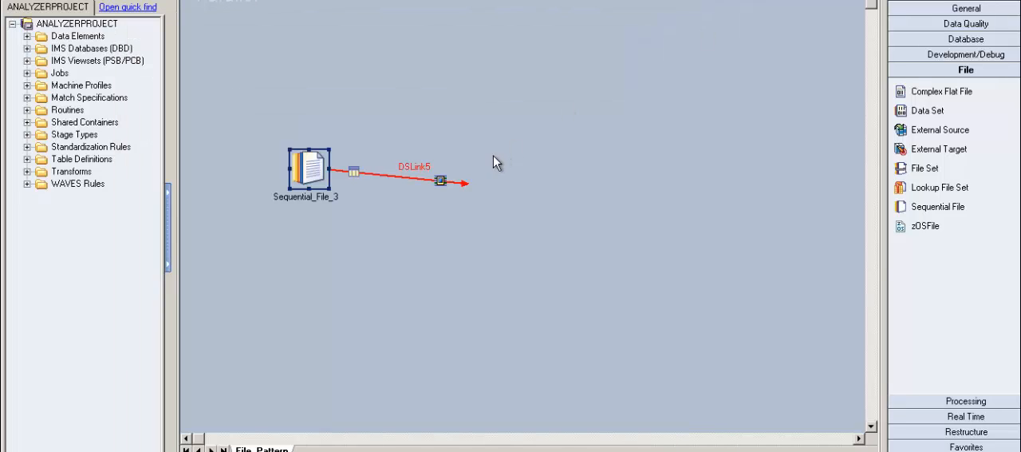
# Open the Sequential_File_3 properties and prefix the File Pattern path with the command ls -rt
pyautogui.doubleClick(323, 179)
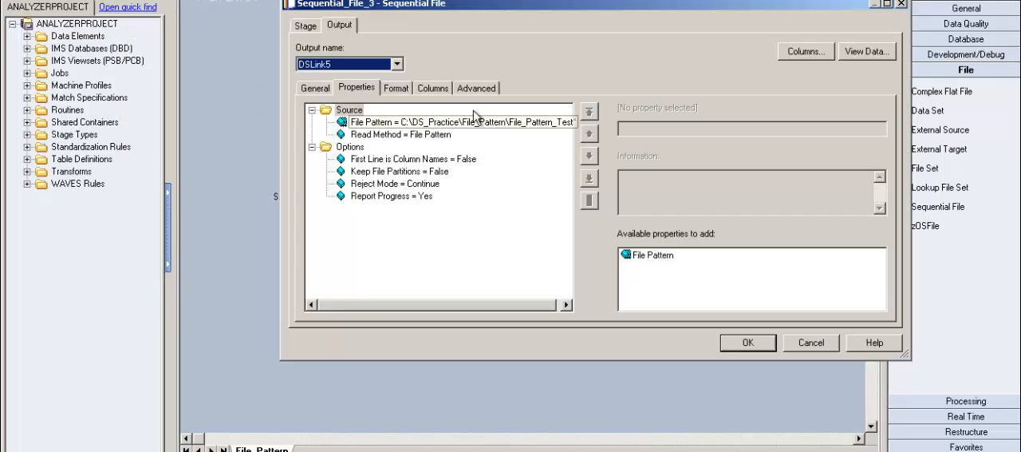
pyautogui.click(499, 126)
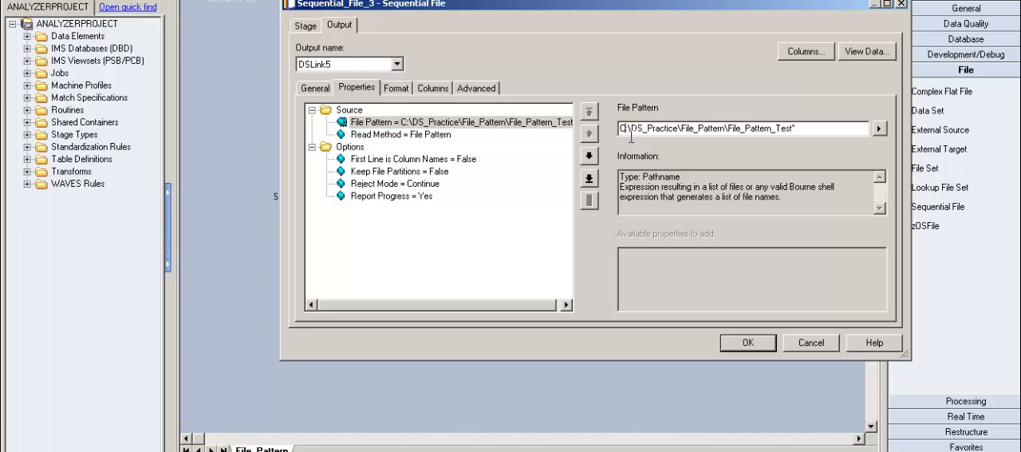
pyautogui.click(631, 132)
pyautogui.press('Home')
pyautogui.write('ls')
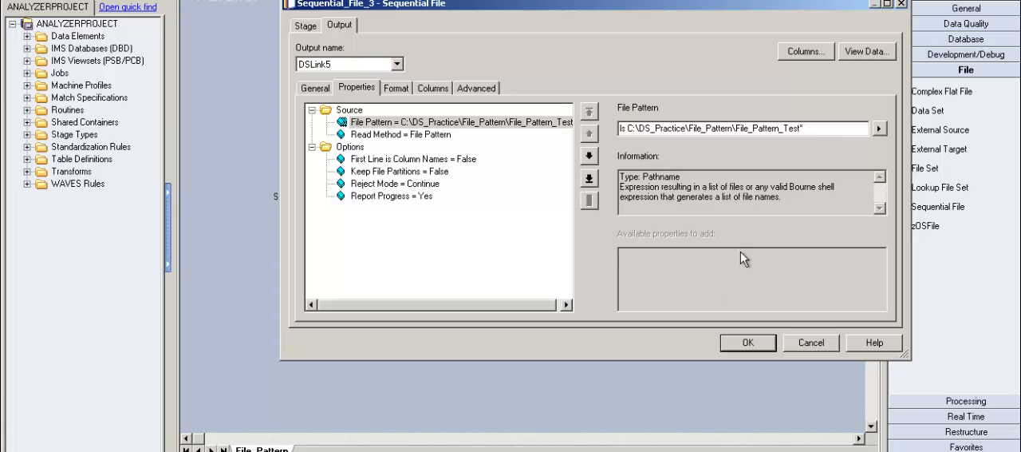
pyautogui.write('r')
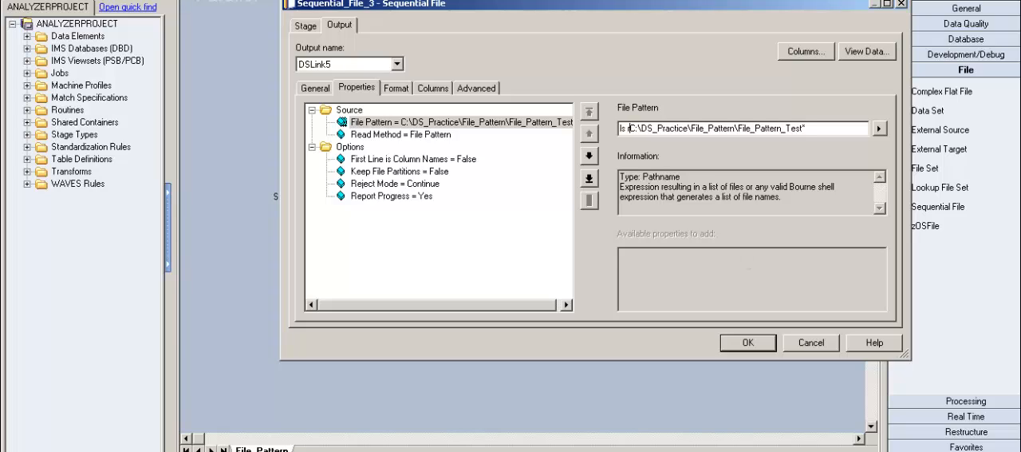
pyautogui.press('BackSpace')
pyautogui.press('BackSpace')
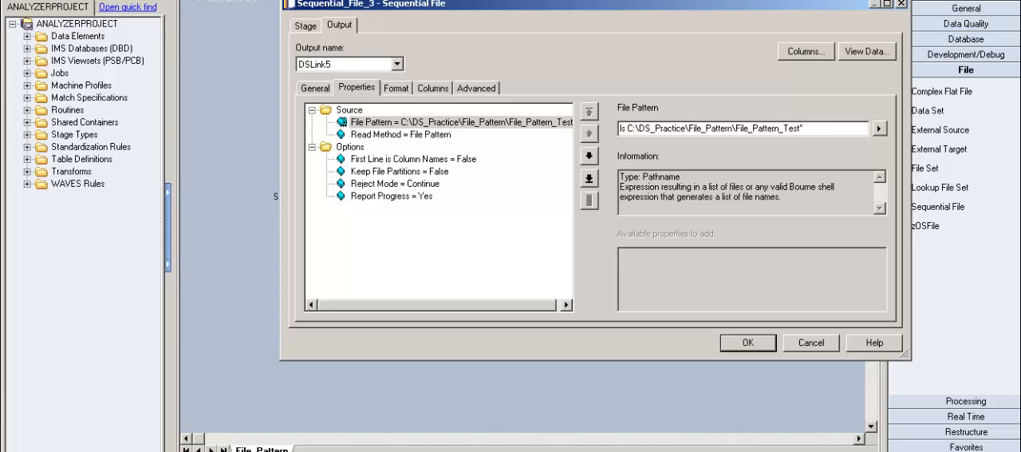
pyautogui.write('-rt')
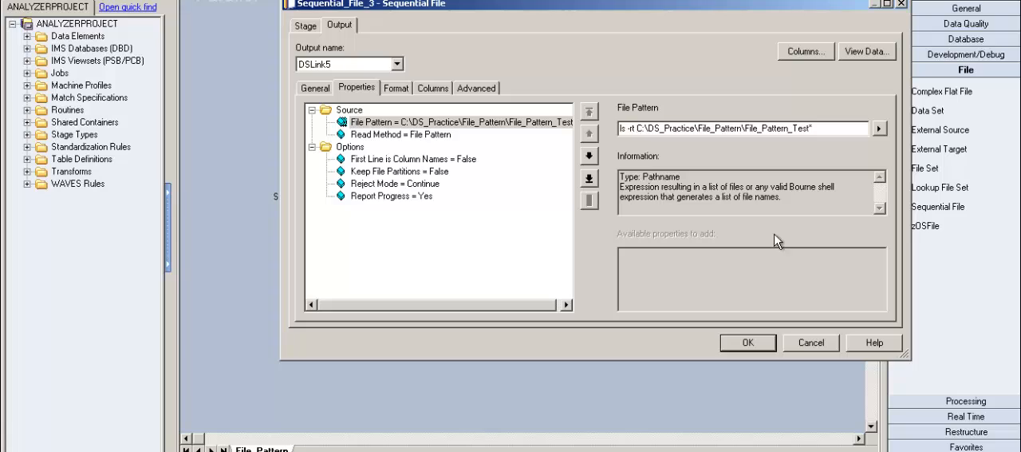
# Append | head -2 after the wildcard path in the File Pattern and commit the value
pyautogui.click(828, 133)
pyautogui.write('" | head -')
pyautogui.press('BackSpace')
pyautogui.press('BackSpace')
pyautogui.press('BackSpace')
pyautogui.press('BackSpace')
pyautogui.write('ad -2')
pyautogui.press('BackSpace')
pyautogui.press('BackSpace')
pyautogui.press('BackSpace')
pyautogui.press('BackSpace')
pyautogui.press('BackSpace')
pyautogui.press('BackSpace')
pyautogui.press('BackSpace')
pyautogui.write('t')
pyautogui.write('ail -2')
pyautogui.press('BackSpace')
pyautogui.press('BackSpace')
pyautogui.press('BackSpace')
pyautogui.press('BackSpace')
pyautogui.press('BackSpace')
pyautogui.press('BackSpace')
pyautogui.press('BackSpace')
pyautogui.write('head -2')
pyautogui.click(438, 136)
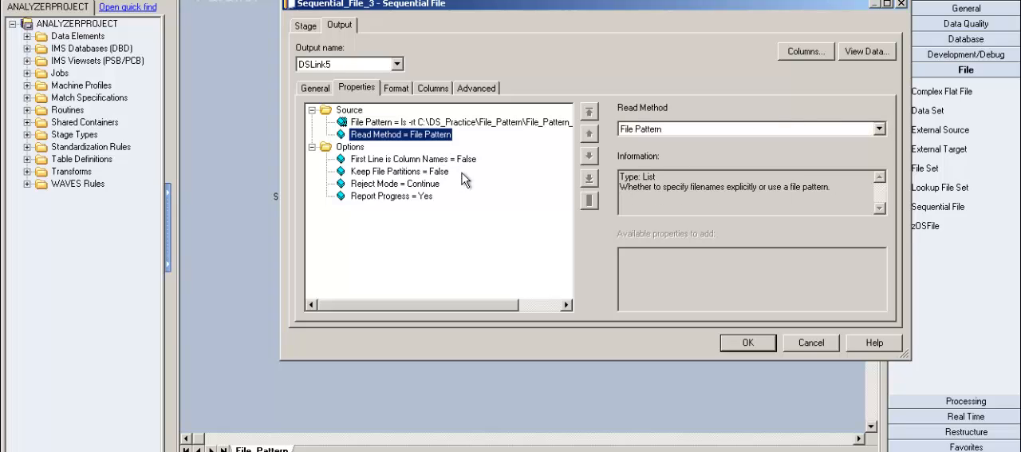
pyautogui.click(870, 56)
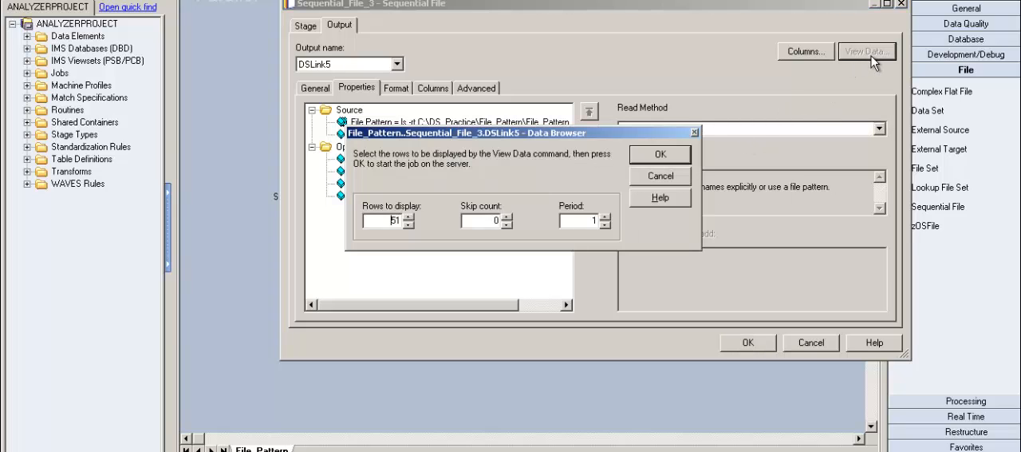
pyautogui.click(648, 182)
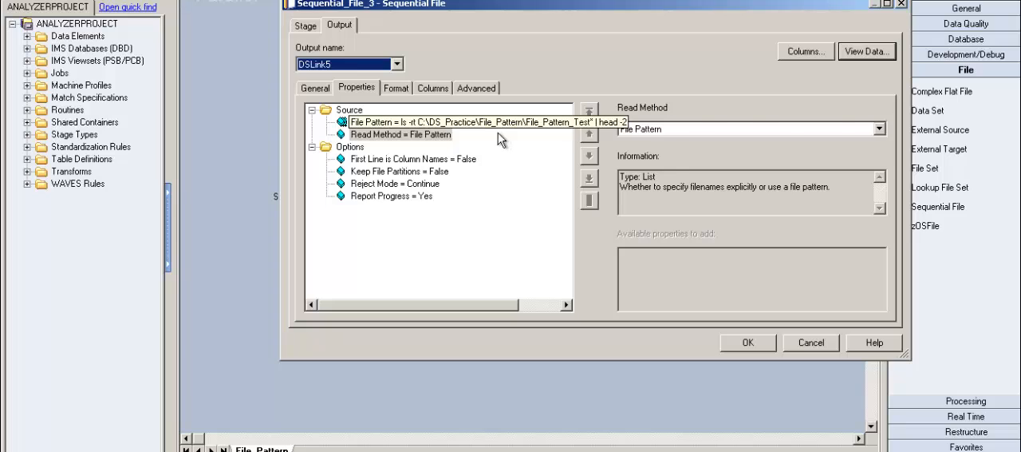
# Enclose the whole ls -rt ... | head -2 command in the File Pattern property in backticks
pyautogui.click(503, 124)
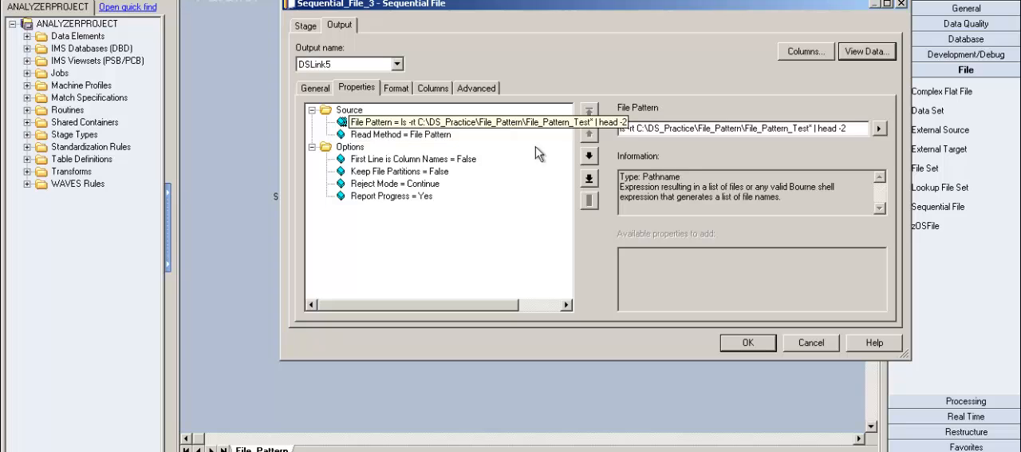
pyautogui.doubleClick(628, 133)
pyautogui.moveTo(628, 135); pyautogui.dragTo(852, 140)
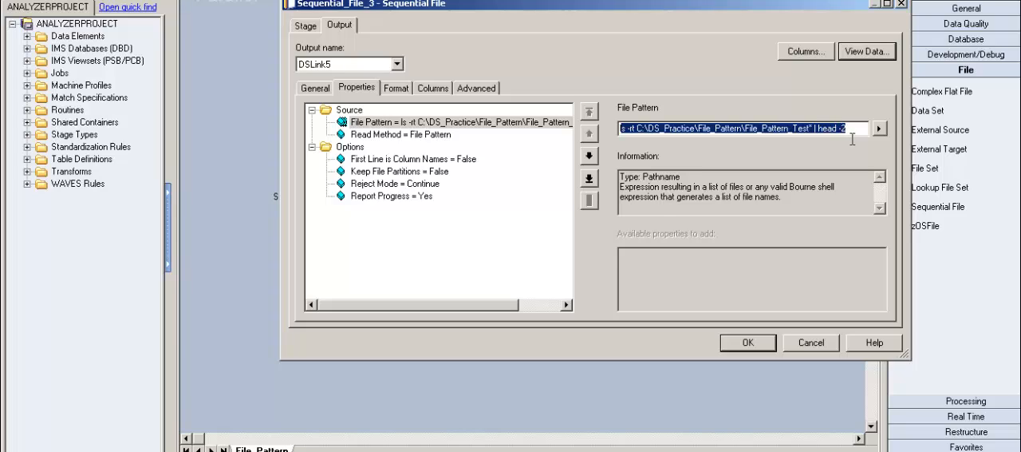
pyautogui.click(868, 140)
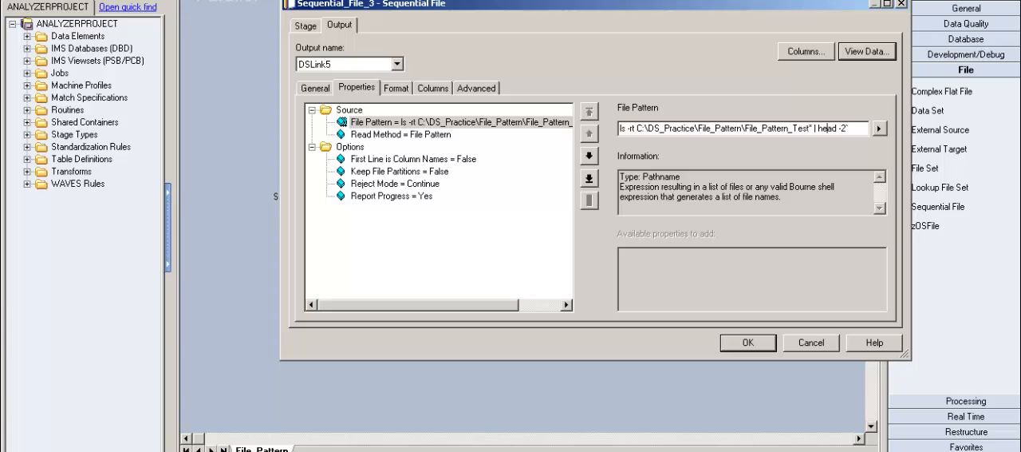
pyautogui.hotkey('ctrl', 'Left')
pyautogui.hotkey('ctrl', 'Left')
pyautogui.hotkey('ctrl', 'Left')
pyautogui.hotkey('ctrl', 'Left')
pyautogui.hotkey('ctrl', 'Left')
pyautogui.press('Home')
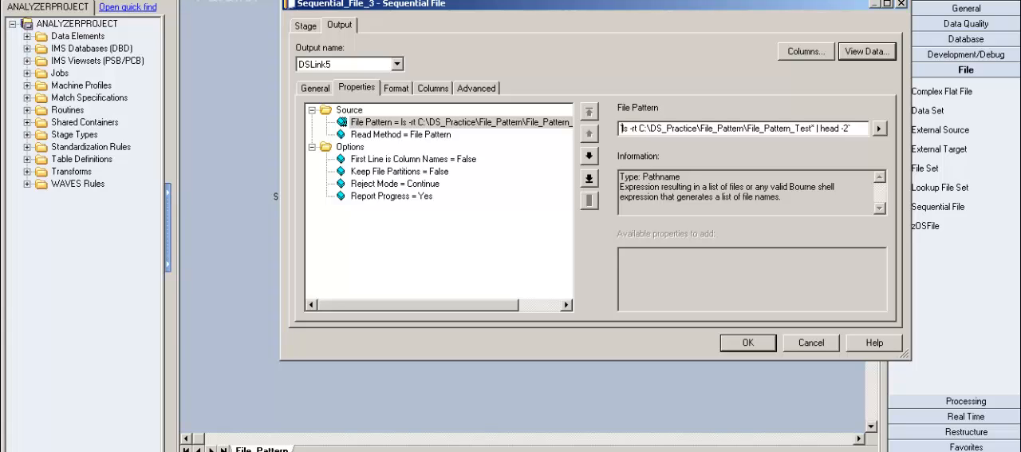
pyautogui.write('`')
pyautogui.click(477, 160)
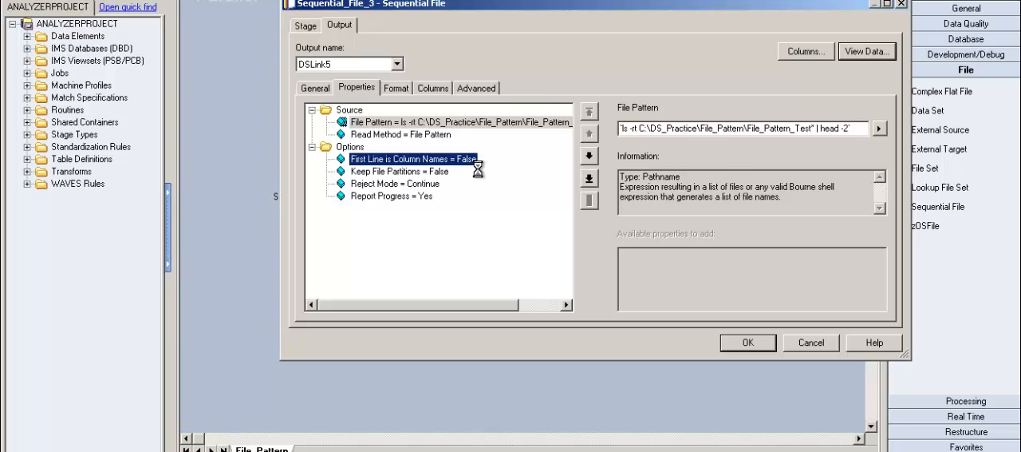
# View the DSLink5 data for the backticked File Pattern command with 51 rows to display
pyautogui.click(878, 57)
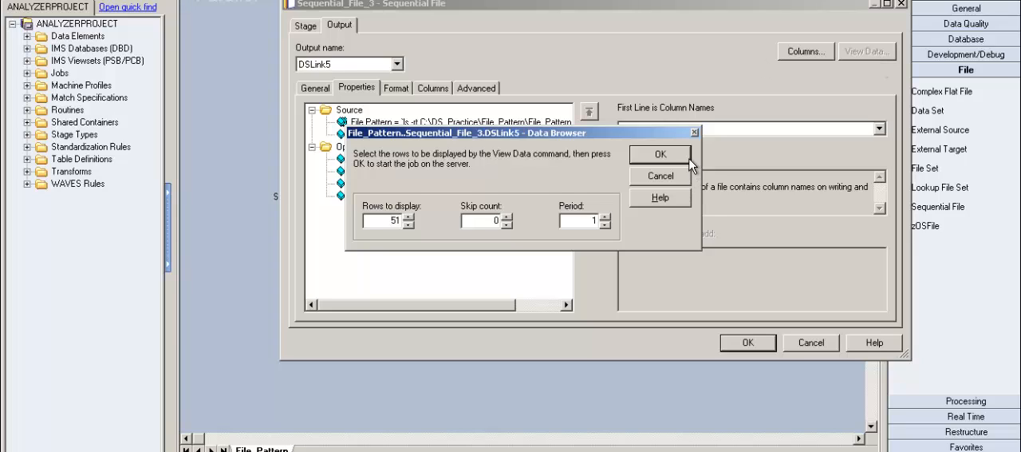
pyautogui.click(691, 159)
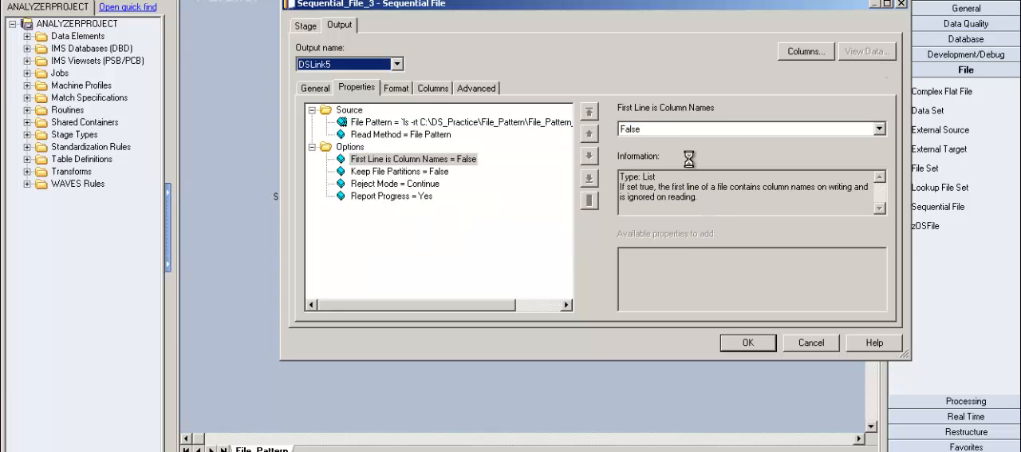
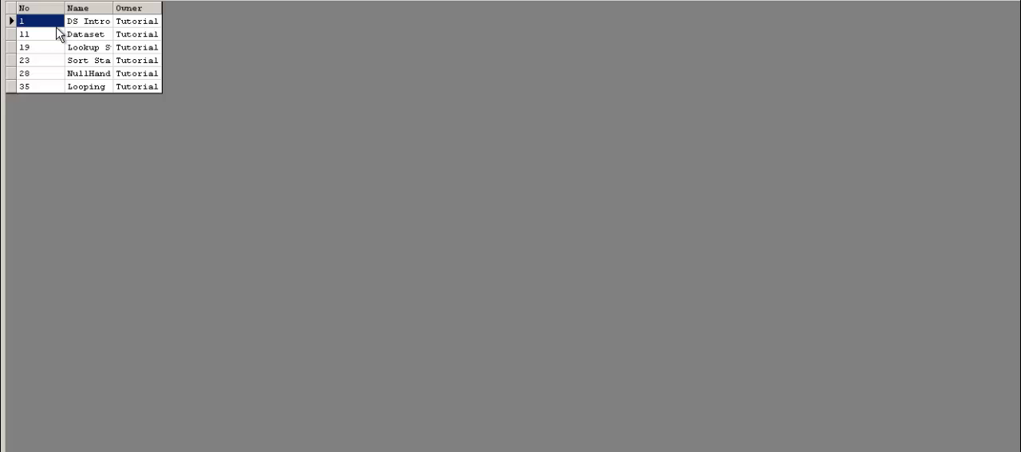
# Step through the rows of the DSLink5 data to examine their order, and leave the stage properties without saving the changes
pyautogui.press('Down')
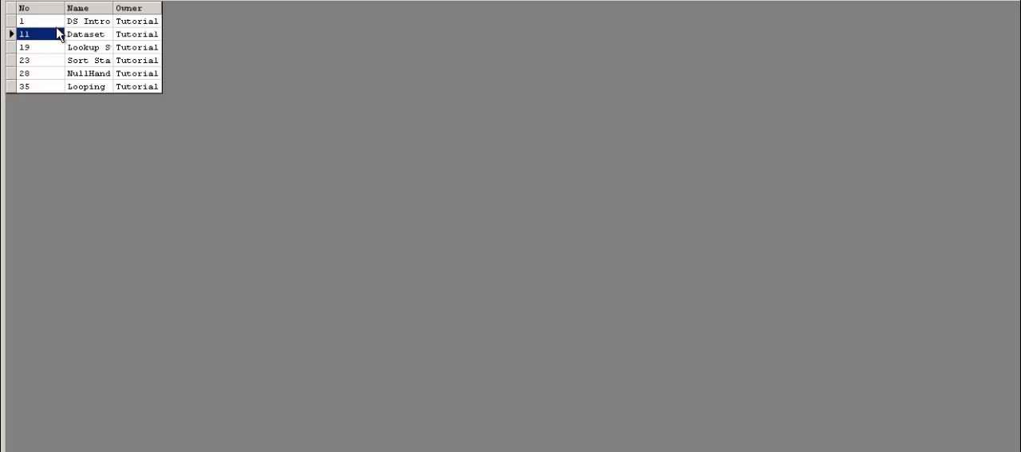
pyautogui.press('Down')
pyautogui.press('Up')
pyautogui.press('Up')
pyautogui.press('Down')
pyautogui.press('Down')
pyautogui.press('Down')
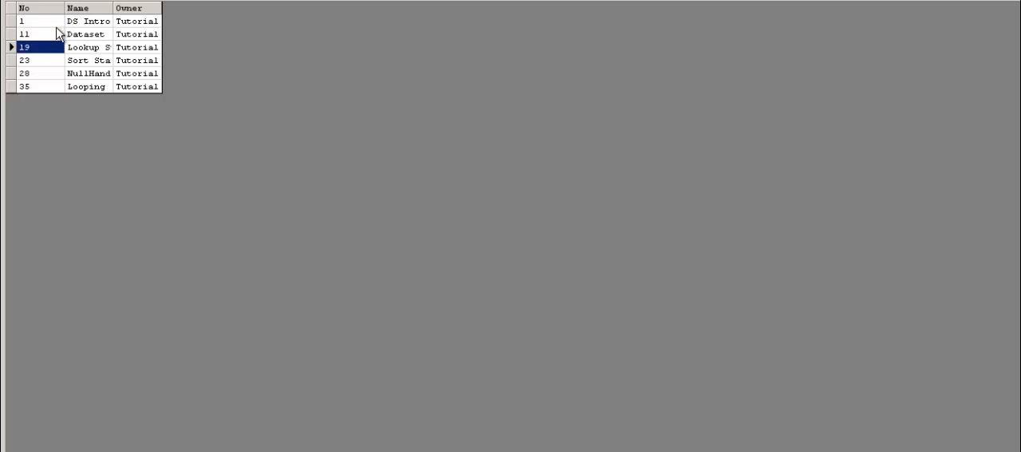
pyautogui.press('Up')
pyautogui.press('Up')
pyautogui.press('Up')
pyautogui.press('Down')
pyautogui.press('Down')
pyautogui.press('Down')
pyautogui.press('Down')
pyautogui.press('Down')
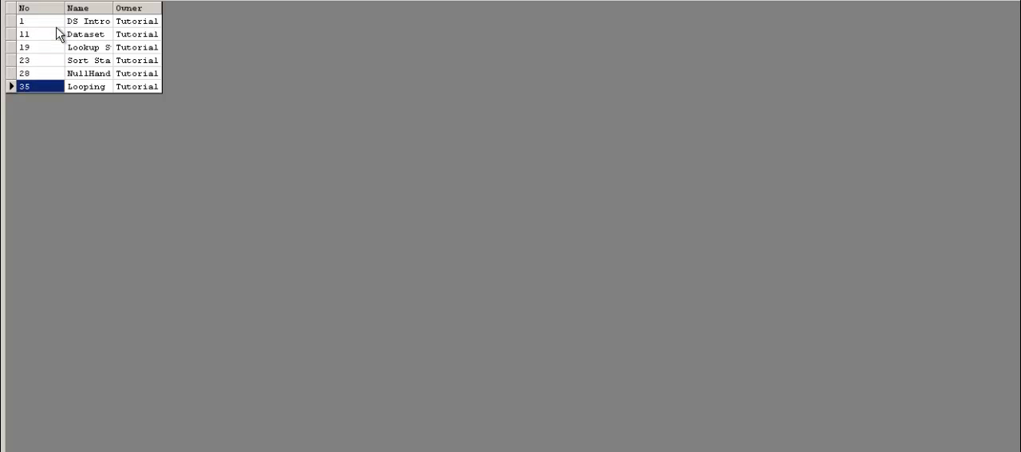
pyautogui.press('Up')
pyautogui.press('Up')
pyautogui.press('Down')
pyautogui.press('Down')
pyautogui.press('Up')
pyautogui.press('Up')
pyautogui.press('Up')
pyautogui.press('Up')
pyautogui.press('Up')
pyautogui.press('Down')
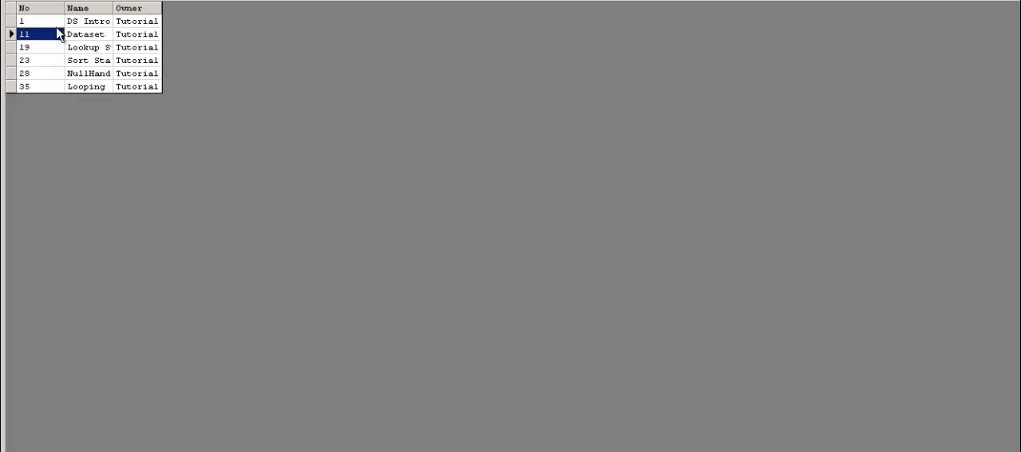
pyautogui.press('Down')
pyautogui.press('Down')
pyautogui.press('Down')
pyautogui.press('Down')
pyautogui.press('Up')
pyautogui.press('Up')
pyautogui.press('Up')
pyautogui.press('Up')
pyautogui.press('Up')
pyautogui.press('Down')
pyautogui.press('Down')
pyautogui.press('Down')
pyautogui.press('Down')
pyautogui.press('Down')
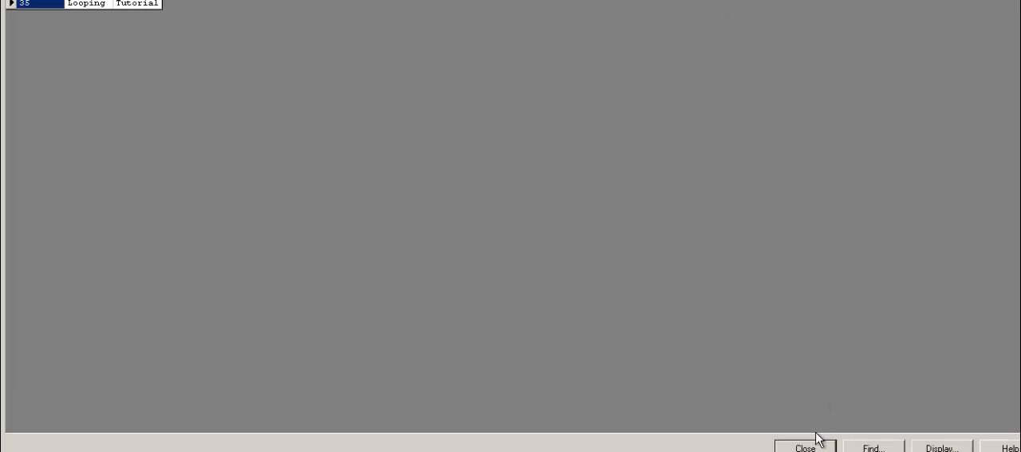
pyautogui.click(806, 448)
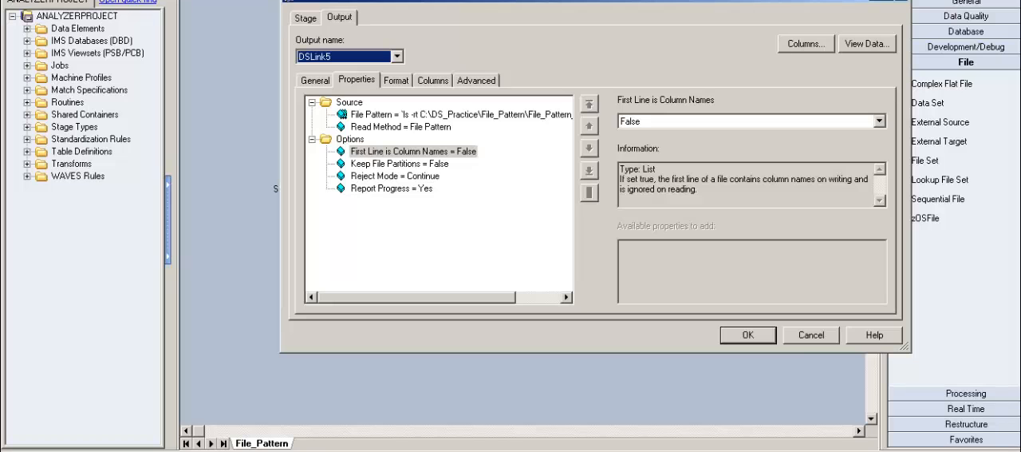
pyautogui.click(802, 339)
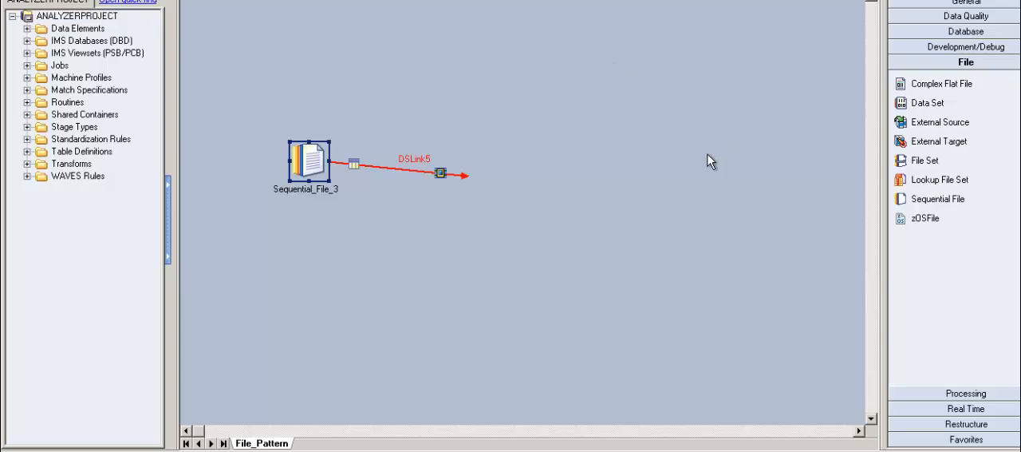
# Reopen the Sequential_File_3 properties and prefix the File Pattern path C:\DS_Practice\File_Pattern\File_Pattern_Test* with ls -rt
pyautogui.doubleClick(320, 172)
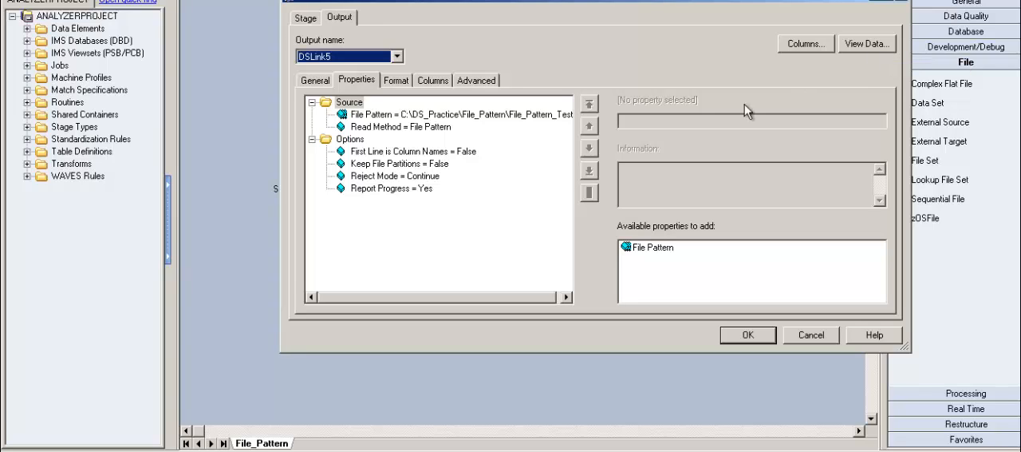
pyautogui.click(401, 83)
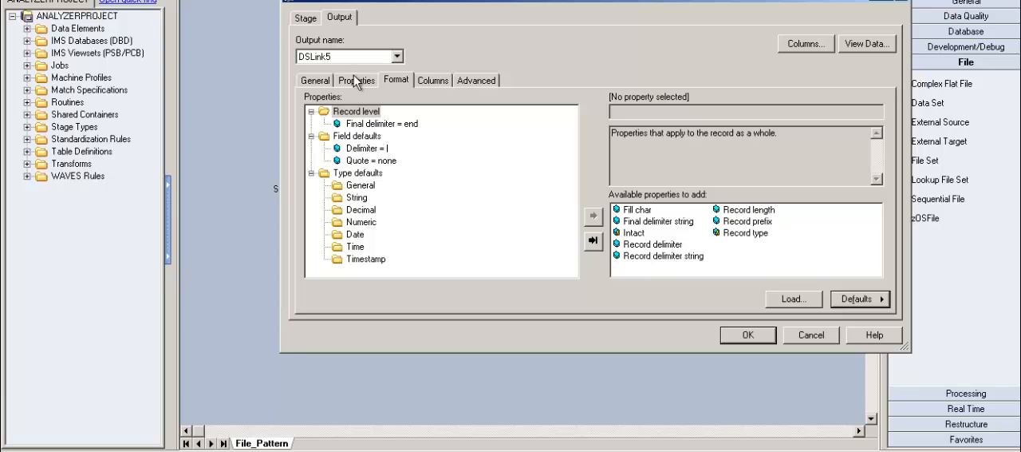
pyautogui.click(365, 86)
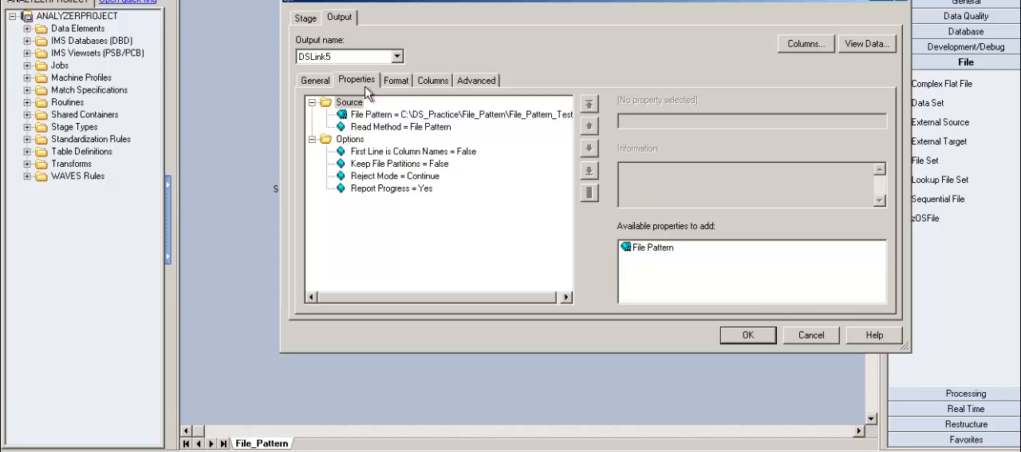
pyautogui.click(357, 144)
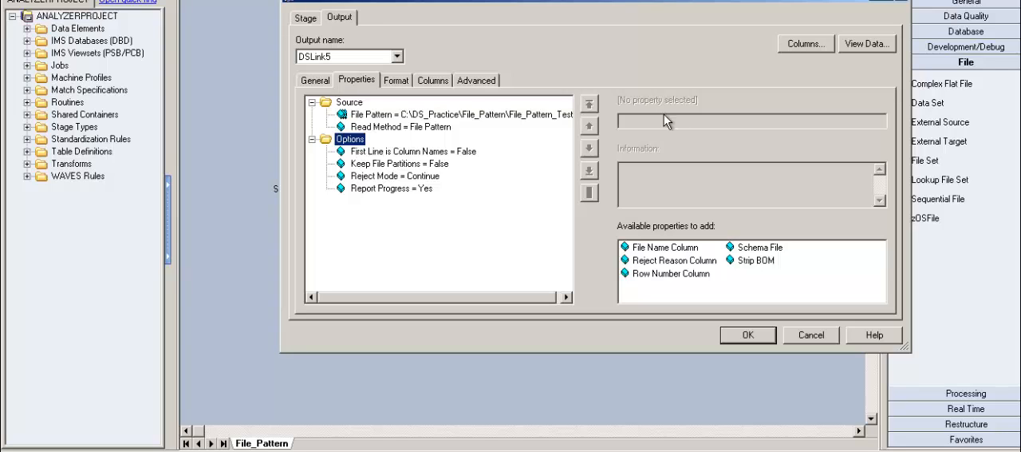
pyautogui.click(564, 119)
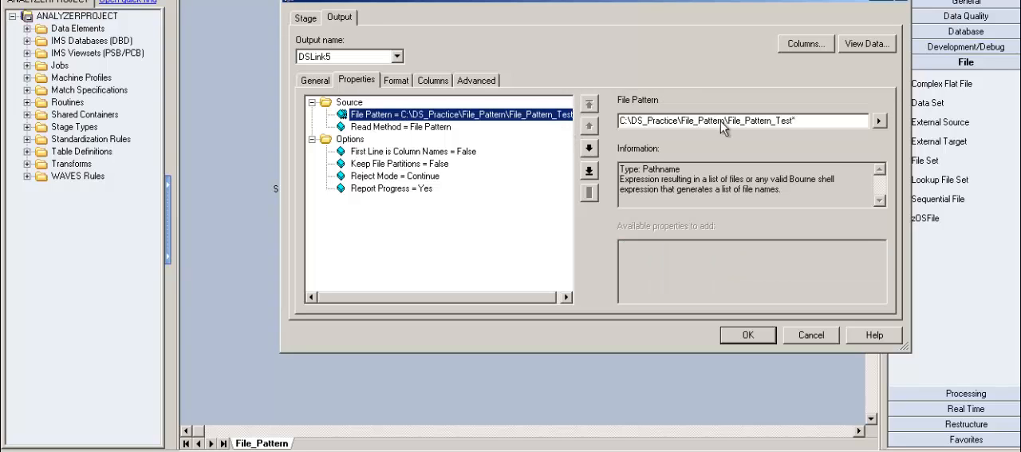
pyautogui.click(841, 127)
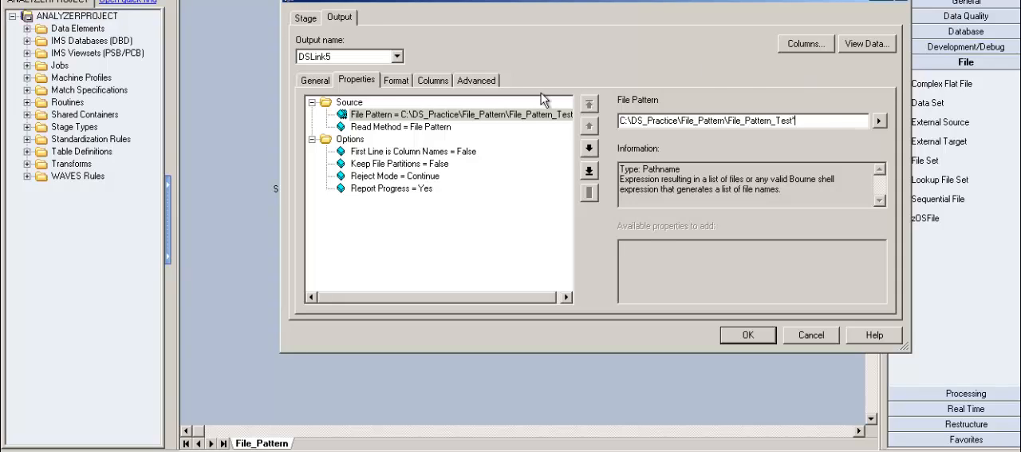
pyautogui.click(627, 124)
pyautogui.write('ls -rt')
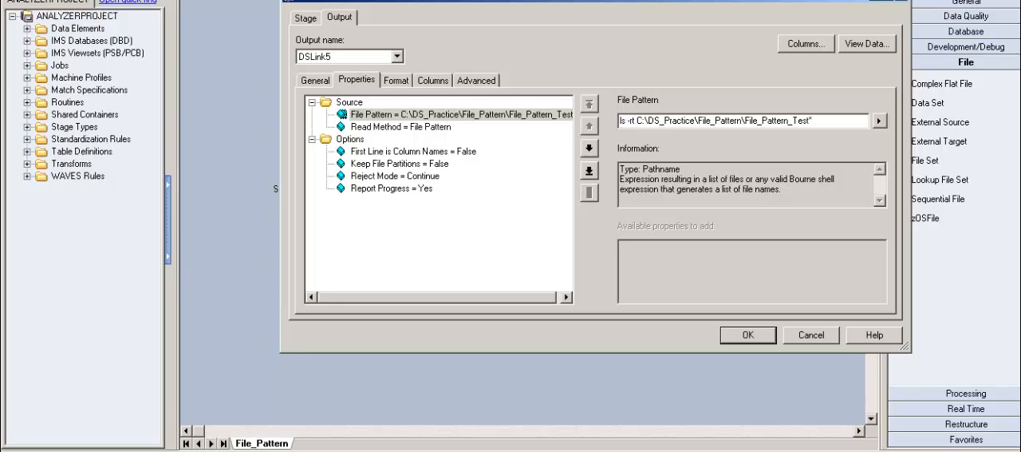
# Append | head -2 to the File Pattern command, enclose the whole expression in backticks, and commit the value
pyautogui.click(620, 120)
pyautogui.write('"')
pyautogui.click(834, 122)
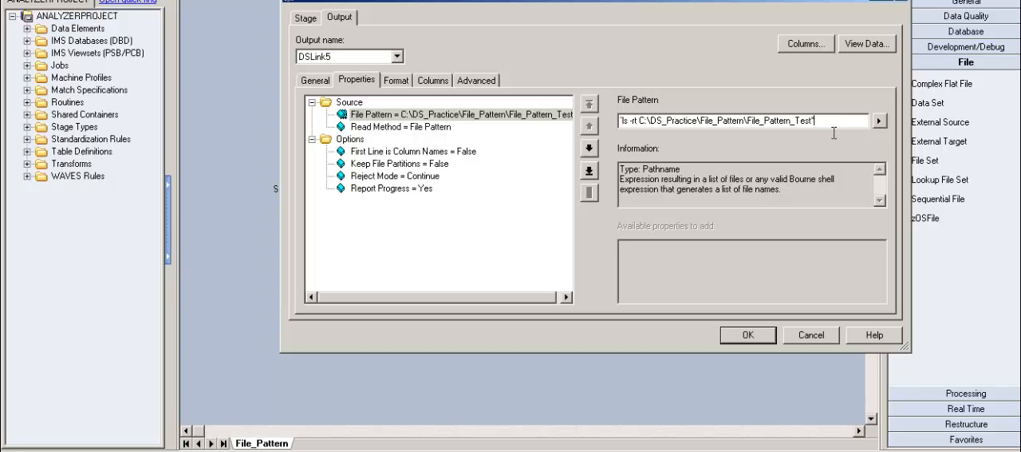
pyautogui.write('| head -2')
pyautogui.write("'")
pyautogui.click(481, 156)
pyautogui.click(492, 117)
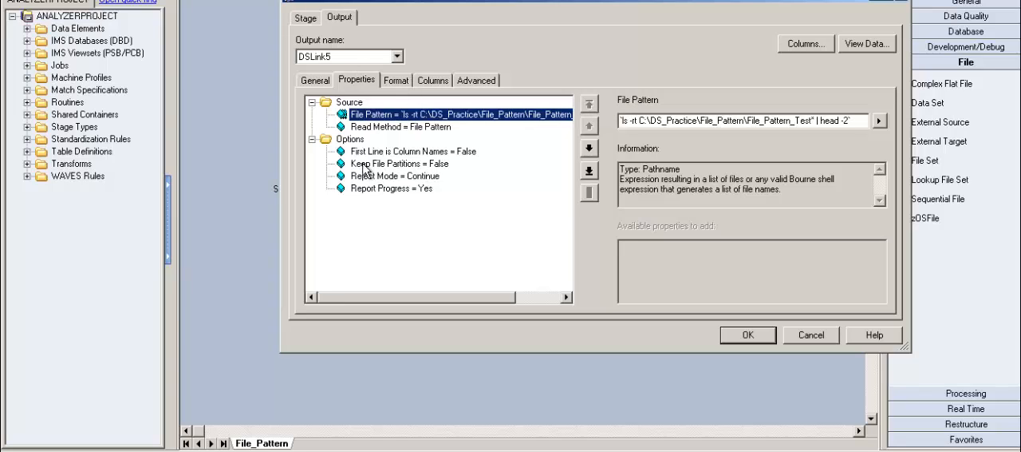
# Add the File Name Column option to the Sequential_File_3 output and set its value to File_Name
pyautogui.click(351, 142)
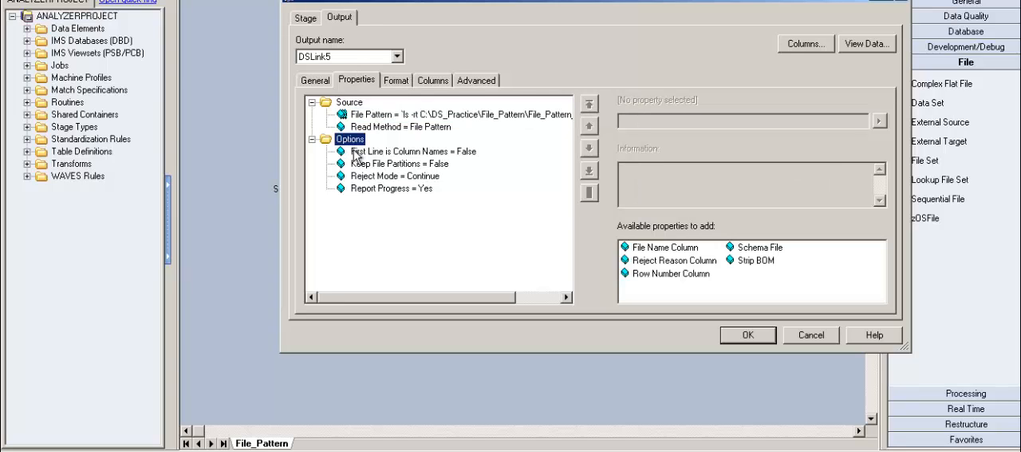
pyautogui.click(638, 247)
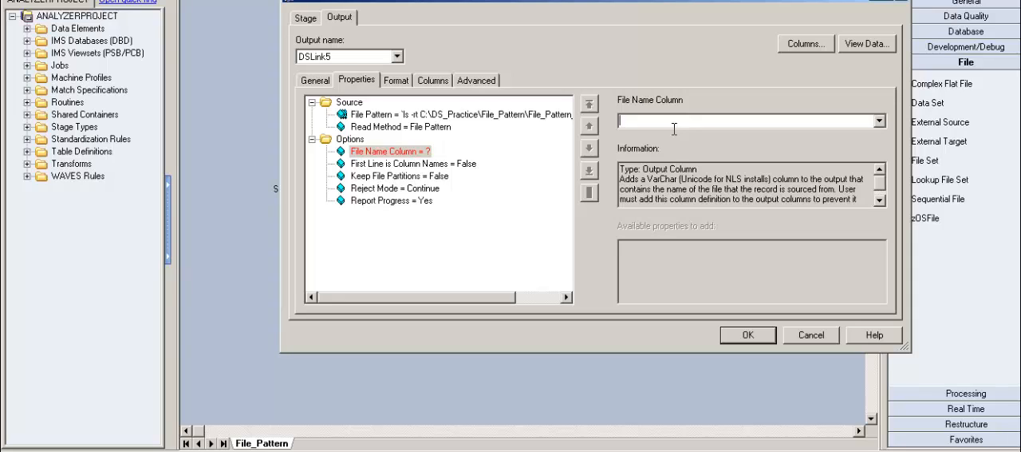
pyautogui.write('File_NAME\\')
pyautogui.press('BackSpace')
pyautogui.press('BackSpace')
pyautogui.press('BackSpace')
pyautogui.press('BackSpace')
pyautogui.press('BackSpace')
pyautogui.write('Name')
pyautogui.click(470, 169)
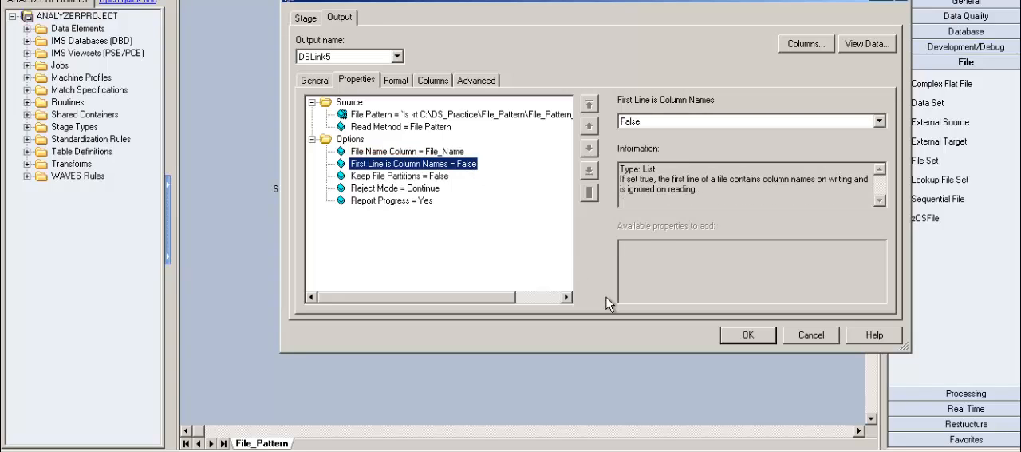
# Add a fourth column named File_Name to the DSLink5 column definitions
pyautogui.click(438, 83)
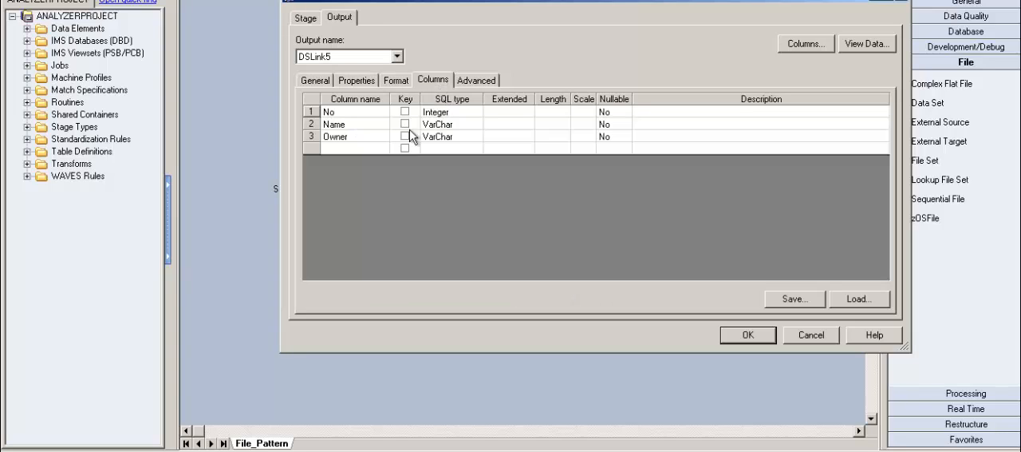
pyautogui.click(357, 152)
pyautogui.write('F')
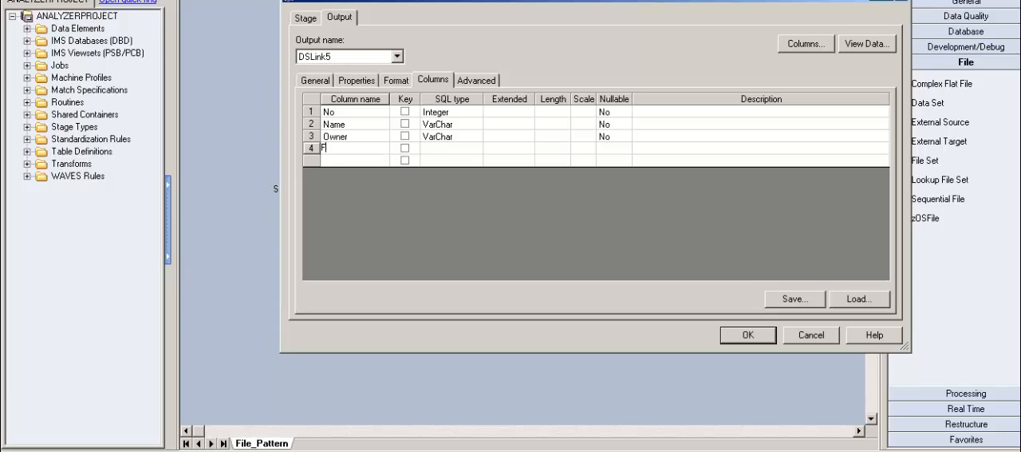
pyautogui.write('ile_ANME')
pyautogui.press('BackSpace')
pyautogui.press('BackSpace')
pyautogui.press('BackSpace')
pyautogui.press('BackSpace')
pyautogui.write('Name')
pyautogui.click(370, 82)
pyautogui.click(403, 85)
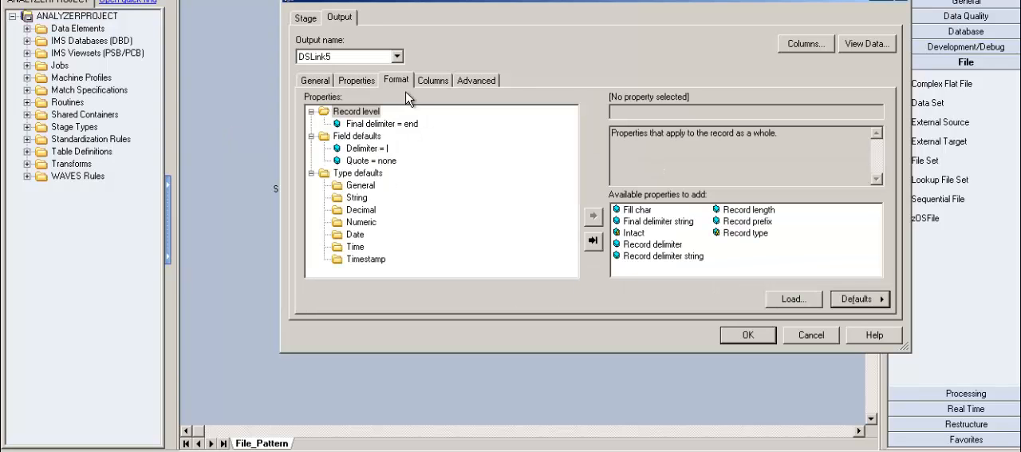
# Set the SQL type of the File_Name column to VarChar
pyautogui.click(437, 83)
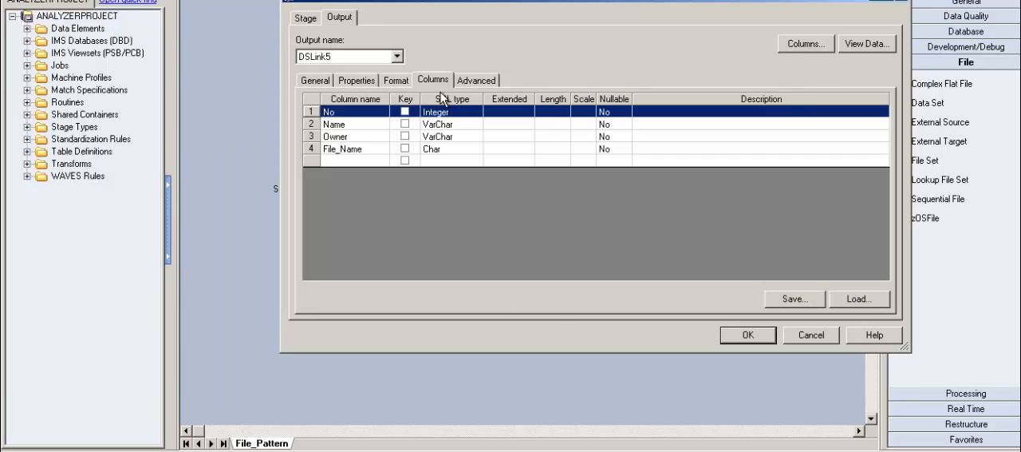
pyautogui.click(476, 150)
pyautogui.scroll(-1, 474, 164)
pyautogui.press('v')
pyautogui.press('v')
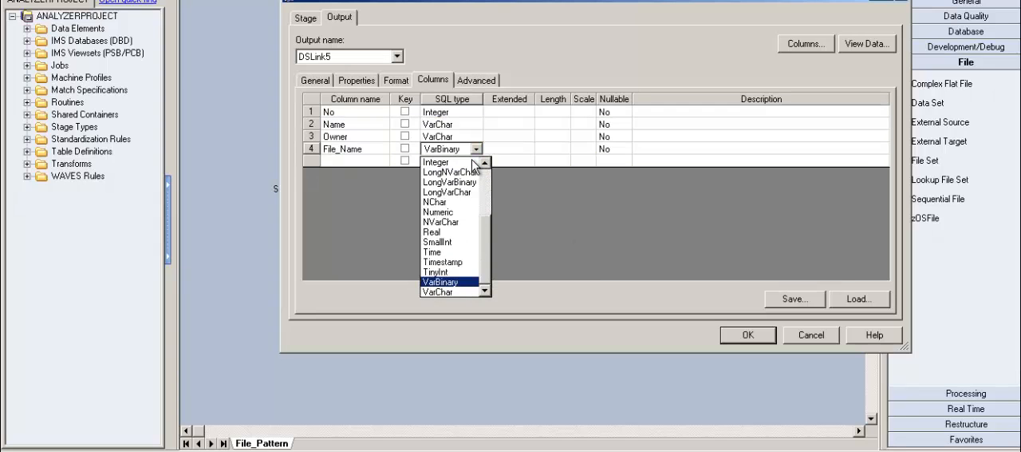
pyautogui.press('Return')
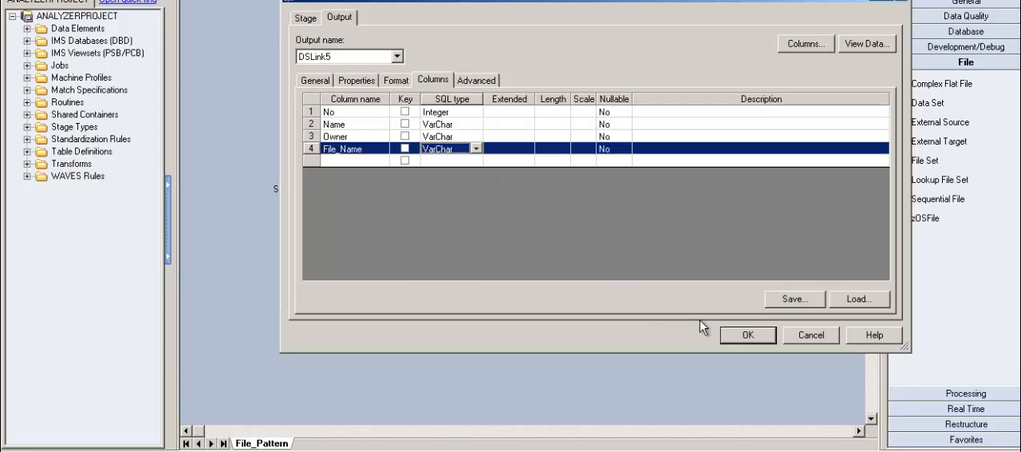
# View the DSLink5 data including the File_Name column with 51 rows to display, and accept the stage properties
pyautogui.click(322, 22)
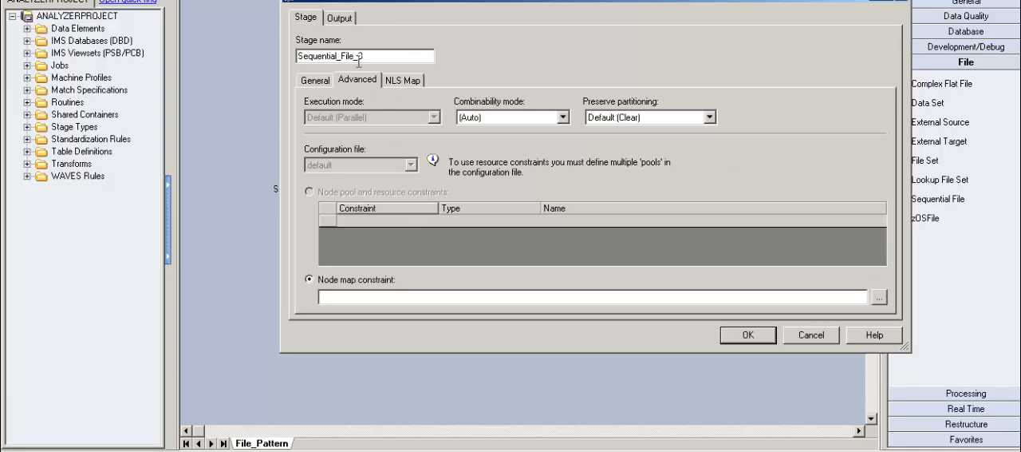
pyautogui.click(342, 19)
pyautogui.click(889, 50)
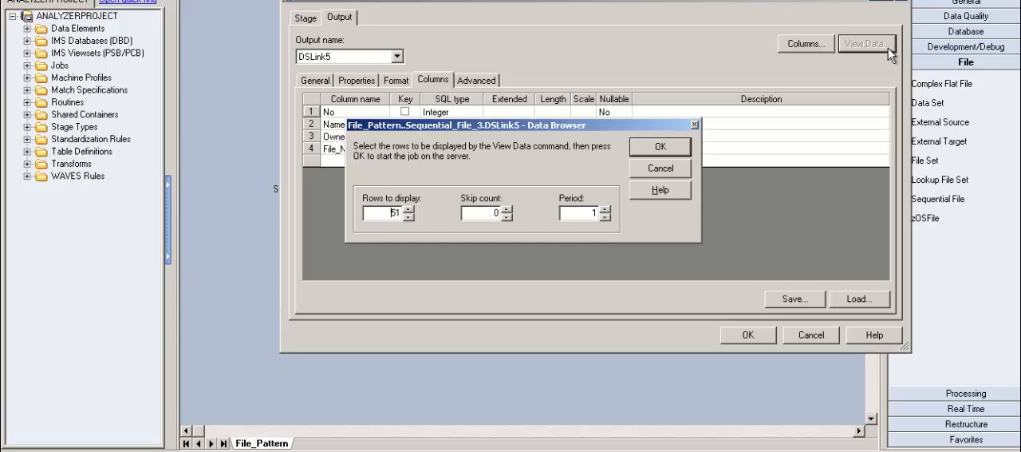
pyautogui.click(661, 150)
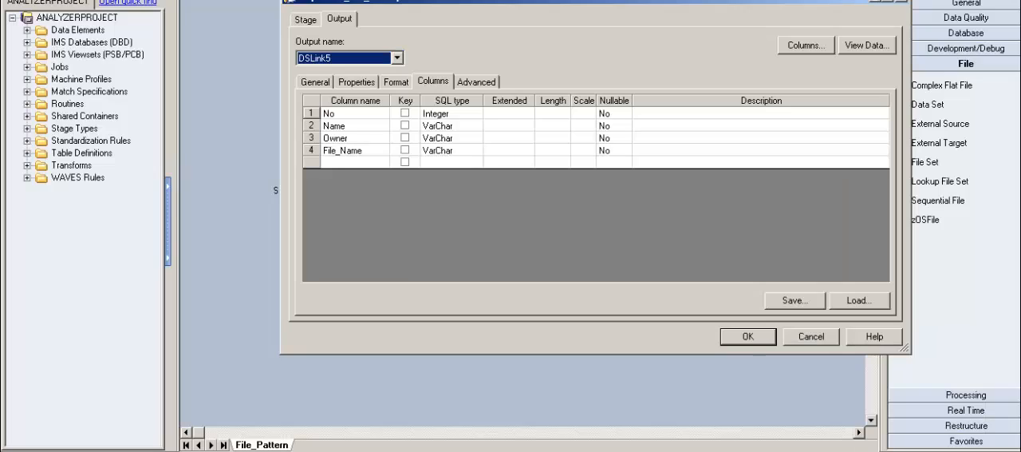
pyautogui.click(747, 335)
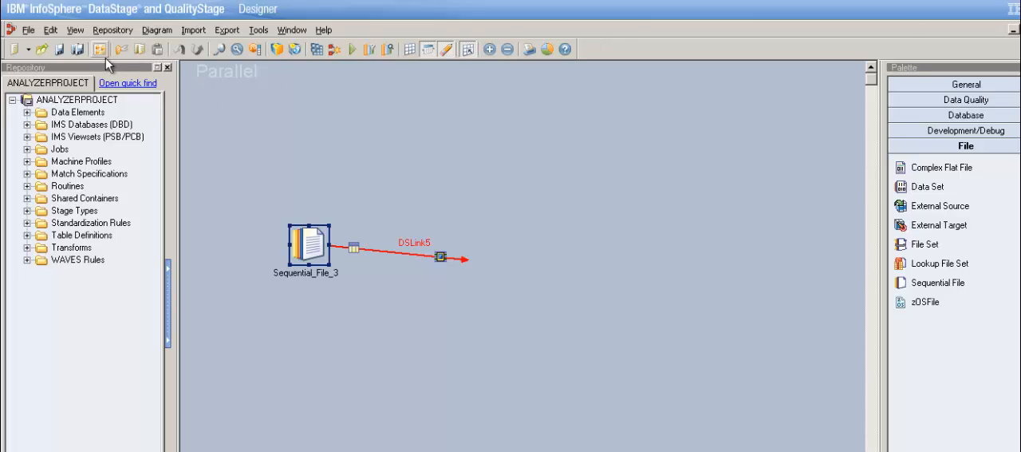
# Add the environment variable $APT_IMPORT_PATTERN_USES_FILESET to the job's parameters
pyautogui.click(102, 51)
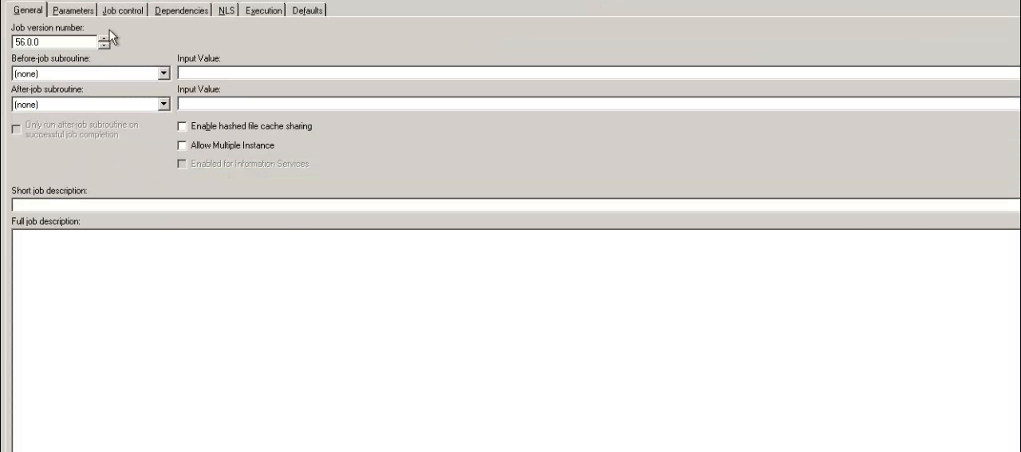
pyautogui.click(83, 16)
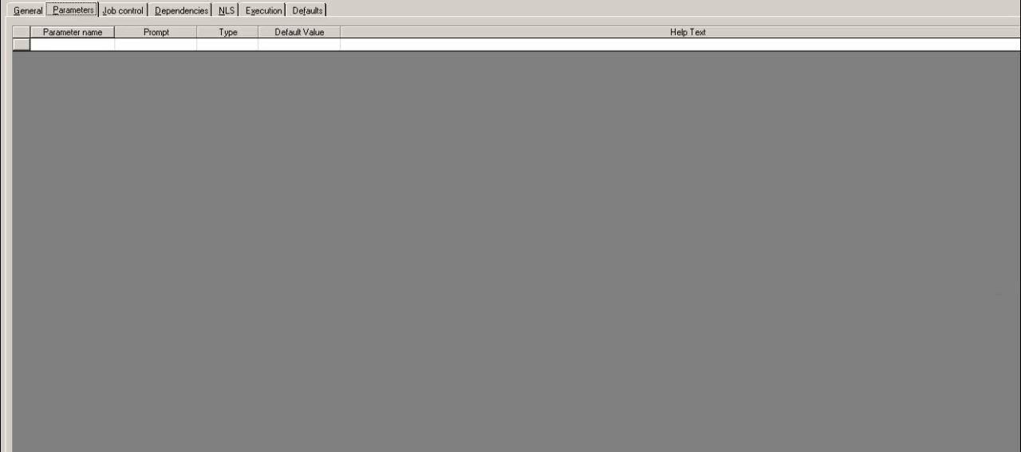
pyautogui.click(955, 408)
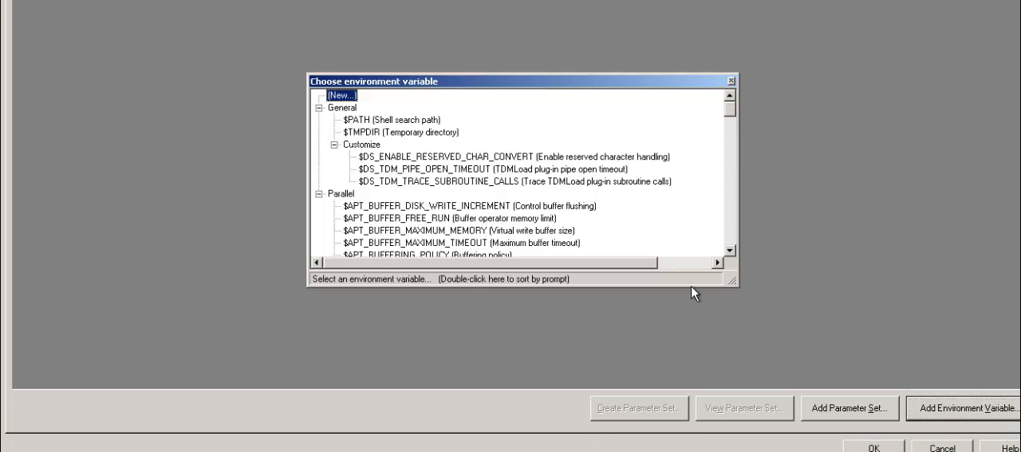
pyautogui.scroll(-3, 742, 260)
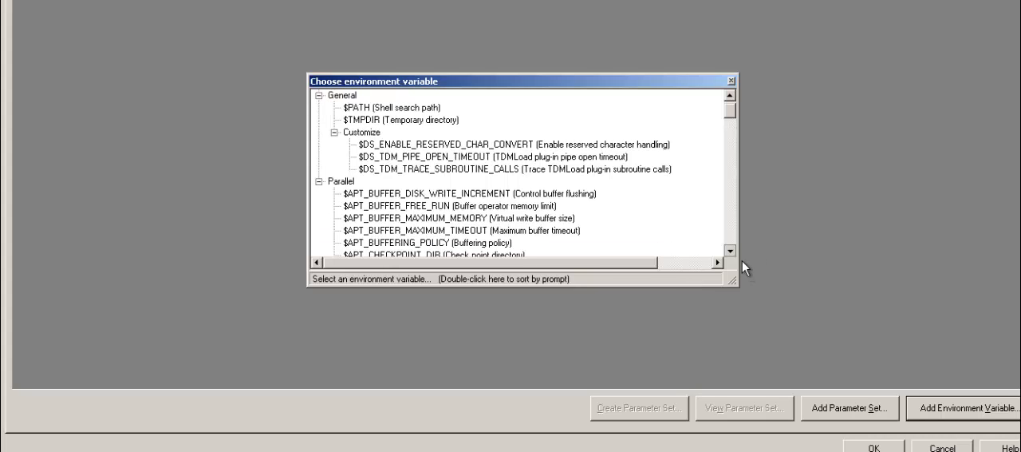
pyautogui.scroll(-2, 742, 260)
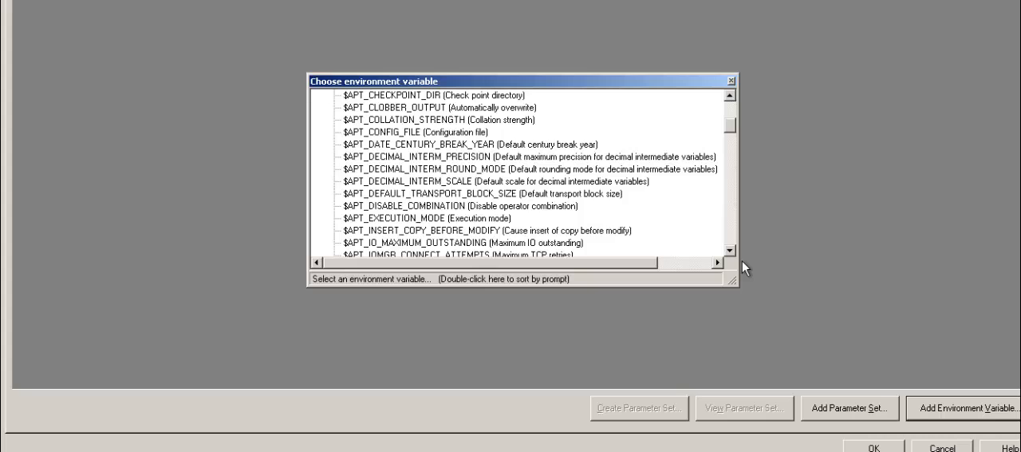
pyautogui.scroll(-3, 742, 260)
pyautogui.scroll(-2, 742, 260)
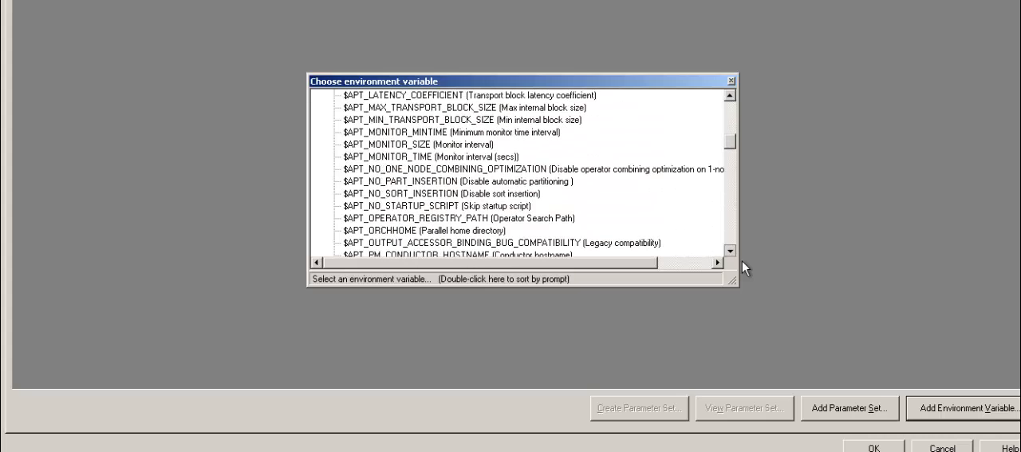
pyautogui.scroll(-2, 742, 260)
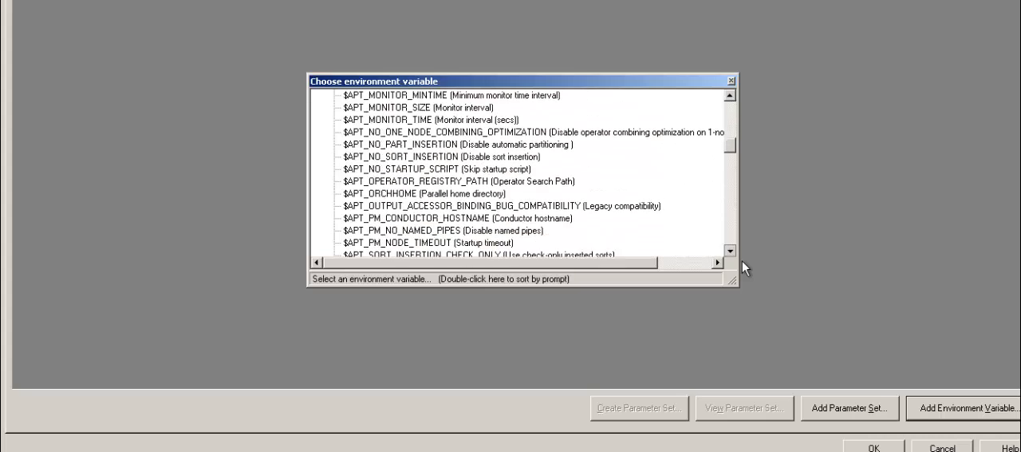
pyautogui.scroll(-4, 742, 260)
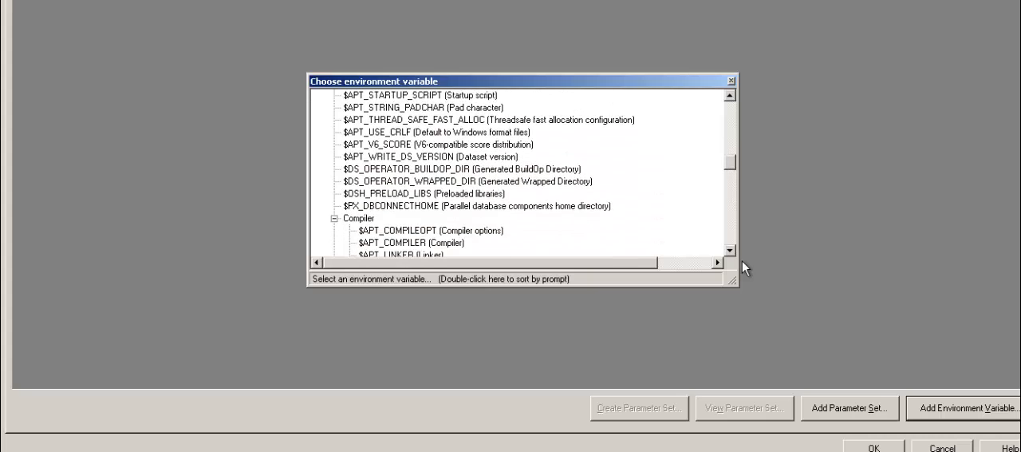
pyautogui.scroll(-5, 519, 175)
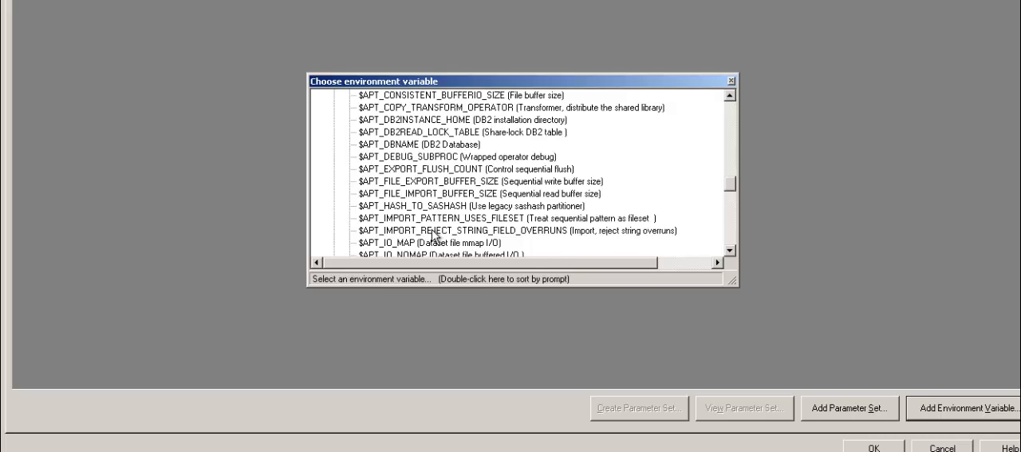
pyautogui.doubleClick(612, 230)
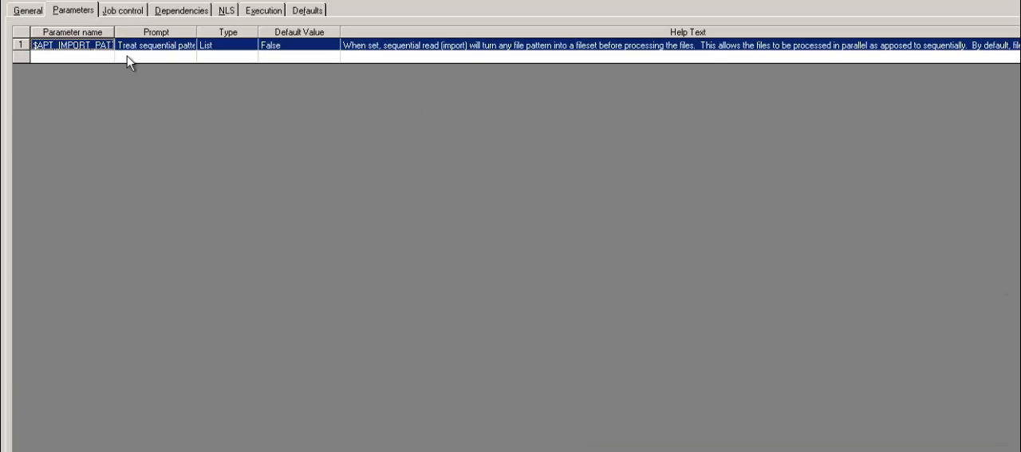
# Widen the Parameter name column to show the full variable name and accept the job properties
pyautogui.moveTo(114, 36); pyautogui.dragTo(226, 36)
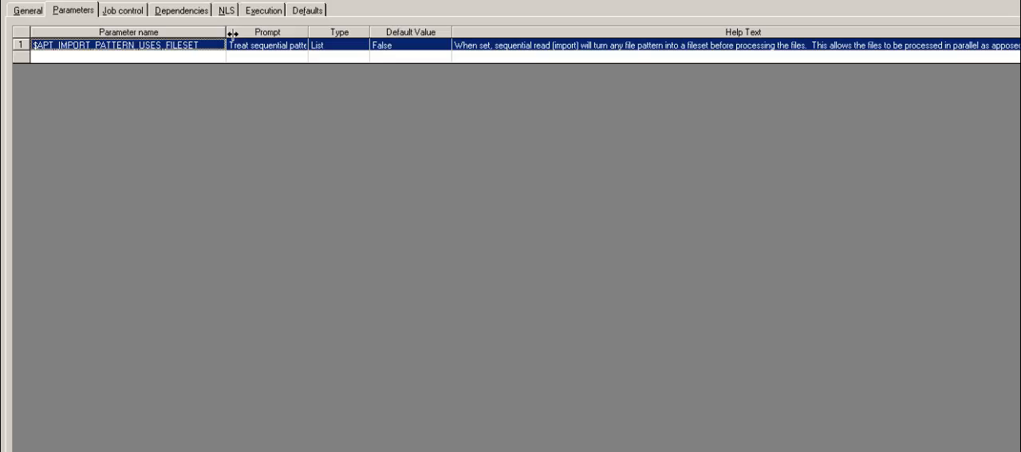
pyautogui.click(601, 56)
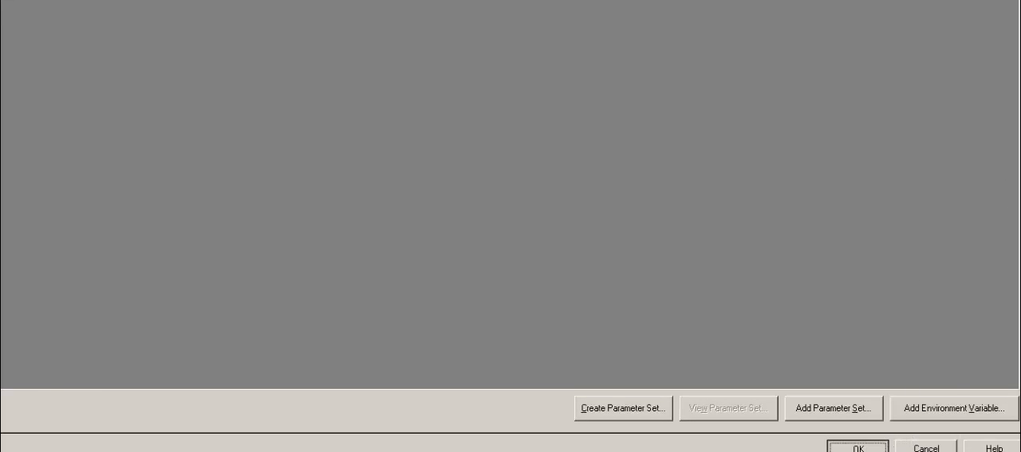
pyautogui.click(858, 446)
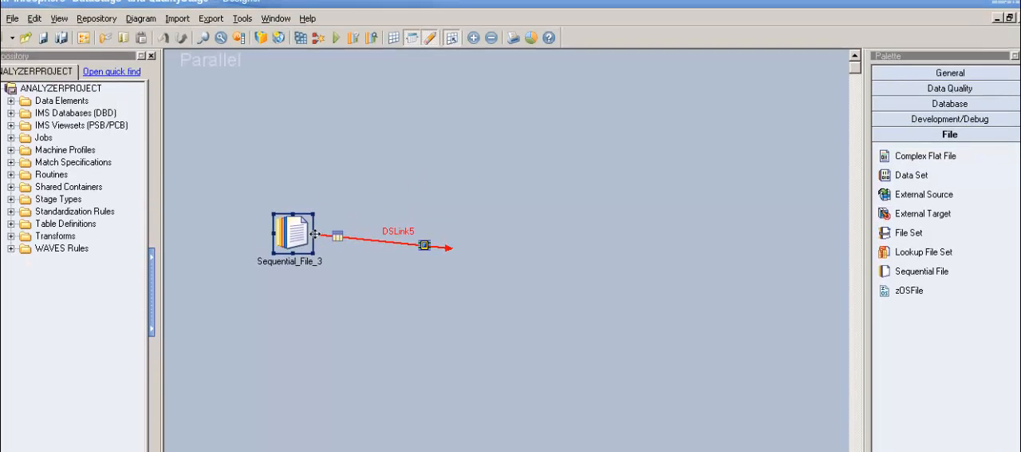
# Request the DSLink5 data of Sequential_File_3 with the job parameter Treat sequential pattern as fileset set to True
pyautogui.doubleClick(306, 165)
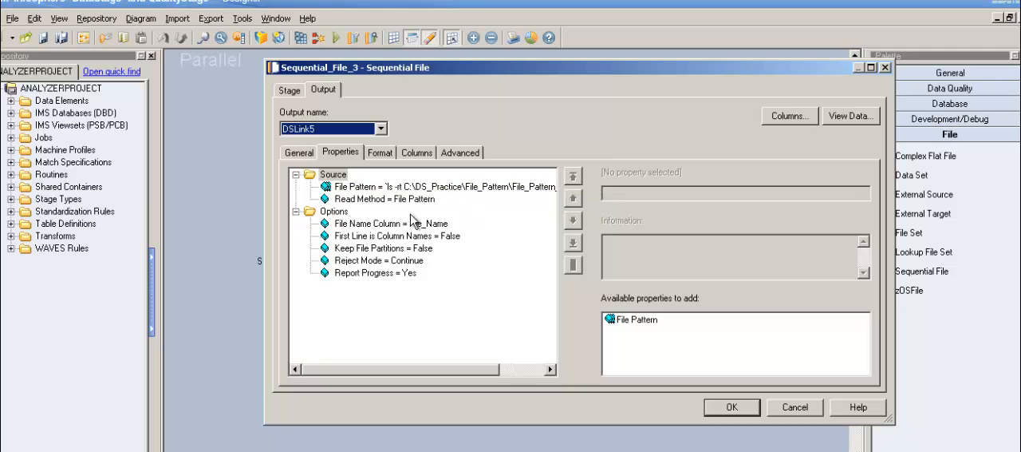
pyautogui.click(872, 119)
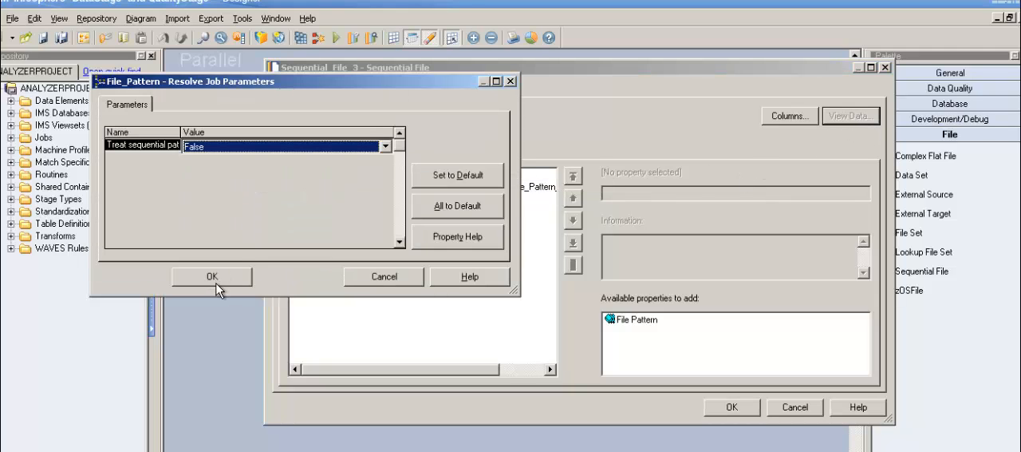
pyautogui.click(385, 146)
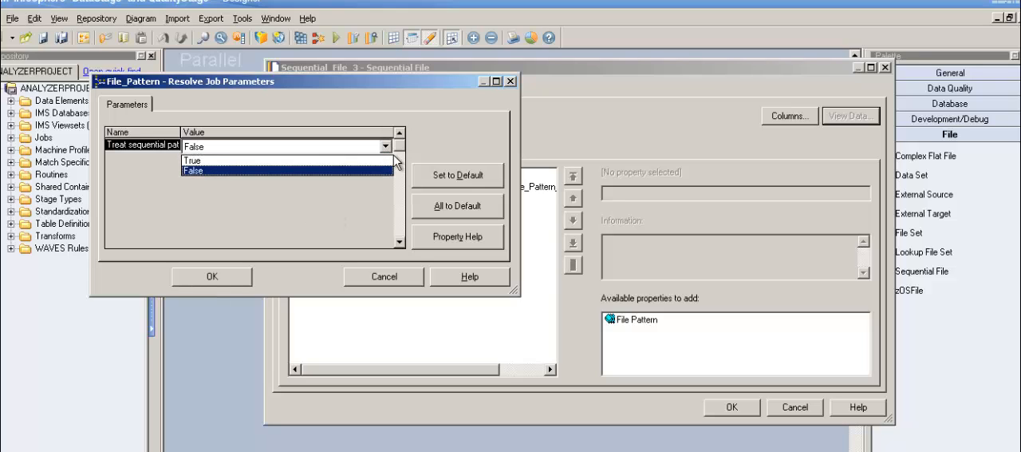
pyautogui.click(380, 162)
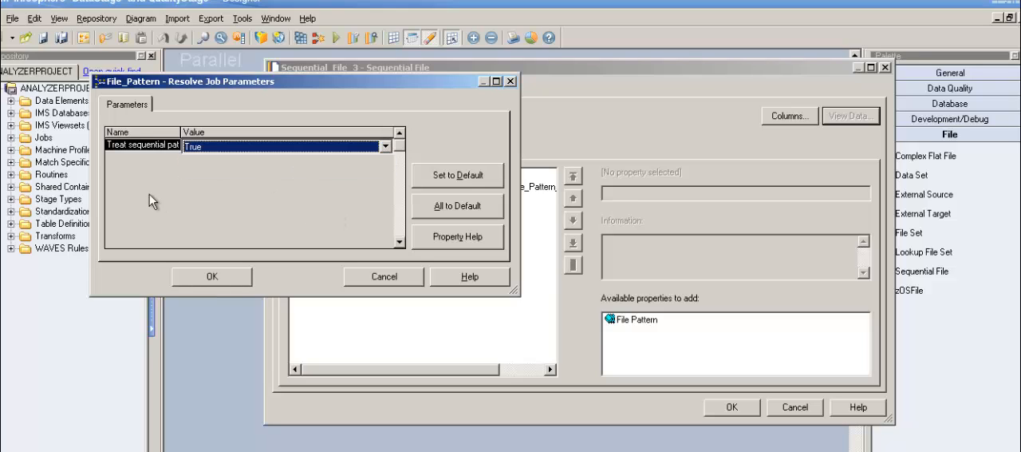
pyautogui.moveTo(182, 132); pyautogui.dragTo(251, 137)
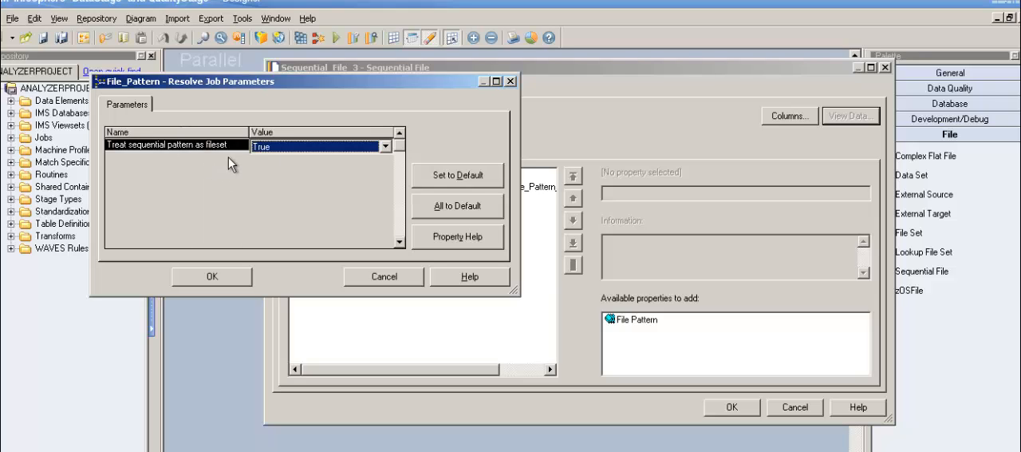
pyautogui.click(229, 282)
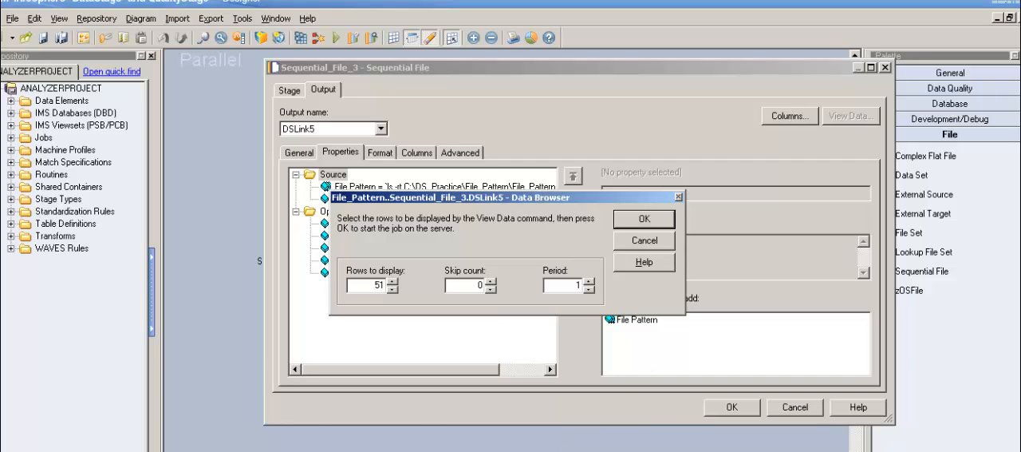
# Display the DSLink5 data with 51 rows to display and widen the File_Name and Name columns
pyautogui.click(653, 238)
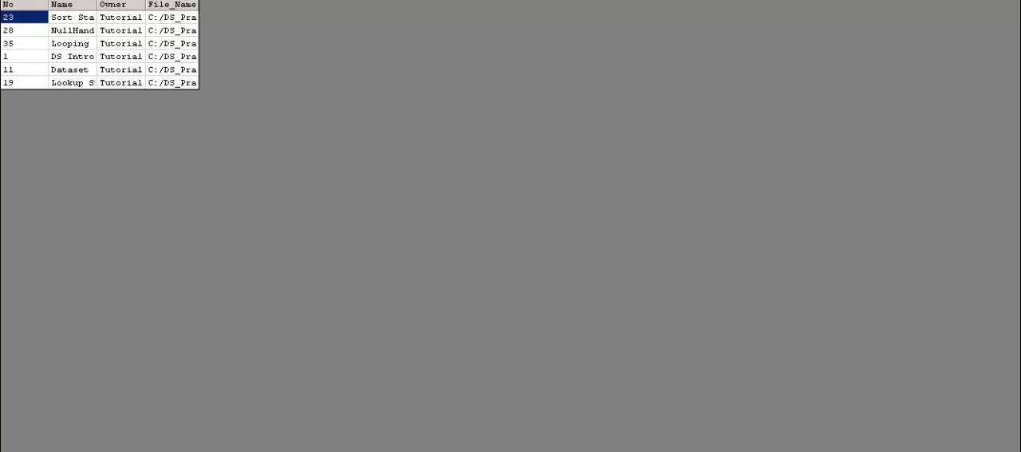
pyautogui.moveTo(520, 45); pyautogui.dragTo(608, 50)
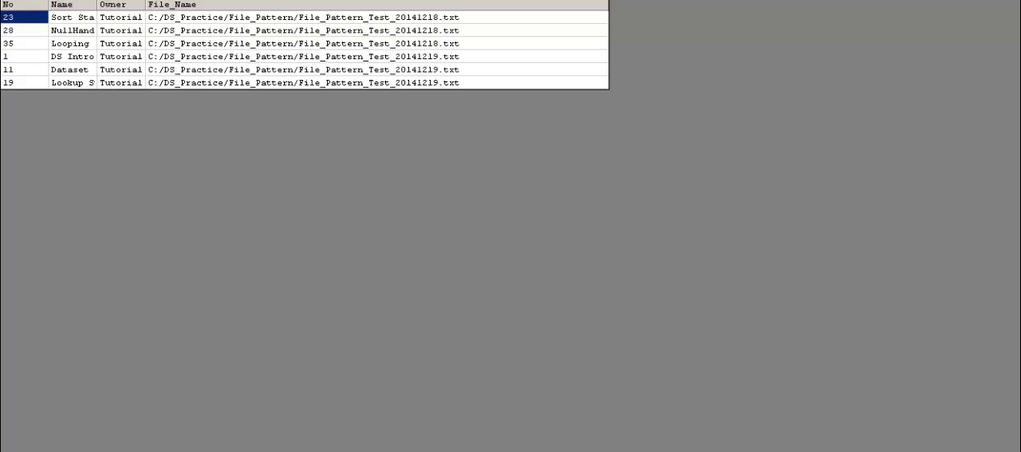
pyautogui.moveTo(97, 9); pyautogui.dragTo(179, 24)
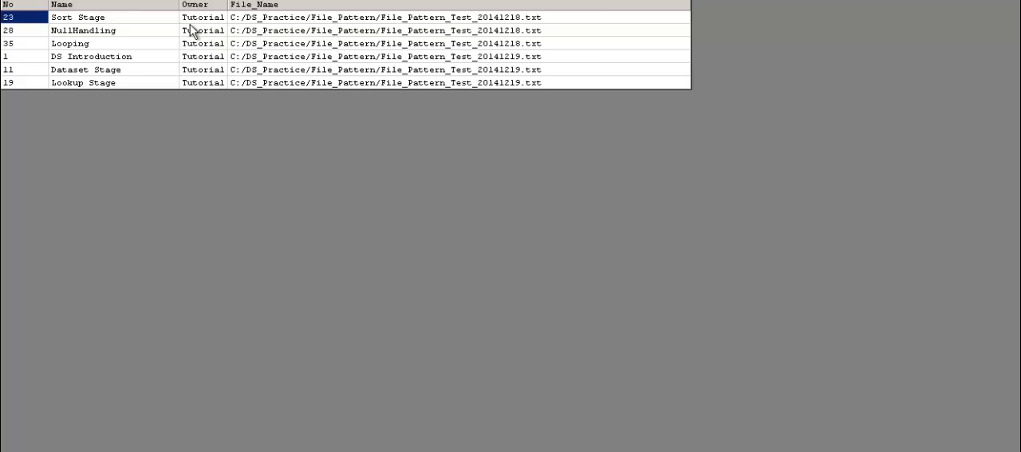
# Examine the No and File_Name values of the first three records in the DSLink5 data
pyautogui.click(40, 30)
pyautogui.press('Down')
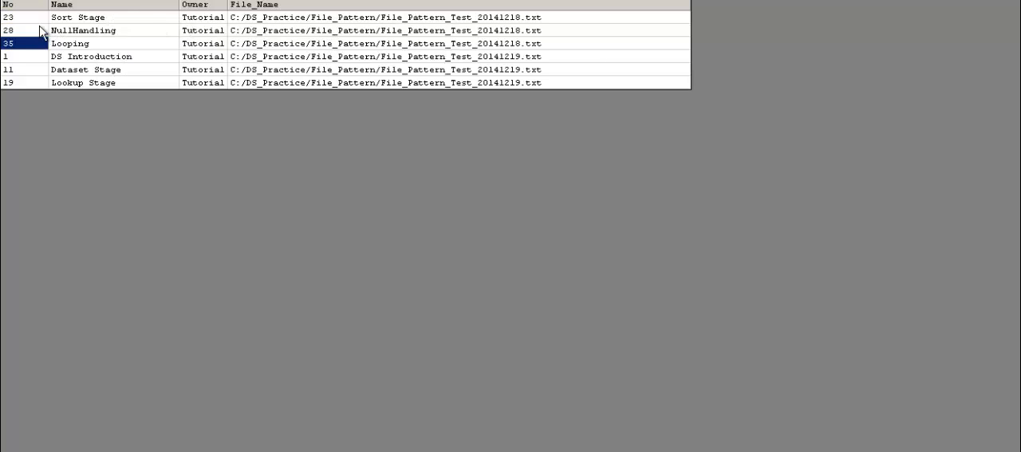
pyautogui.press('Up')
pyautogui.press('Up')
pyautogui.press('Down')
pyautogui.press('Down')
pyautogui.press('Up')
pyautogui.press('Up')
pyautogui.press('Down')
pyautogui.press('Up')
pyautogui.press('Right')
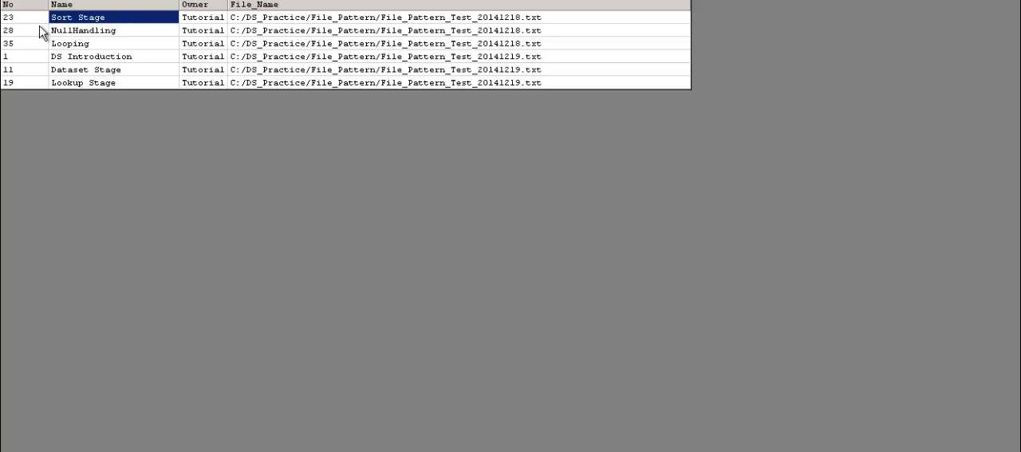
pyautogui.press('Right')
pyautogui.press('Right')
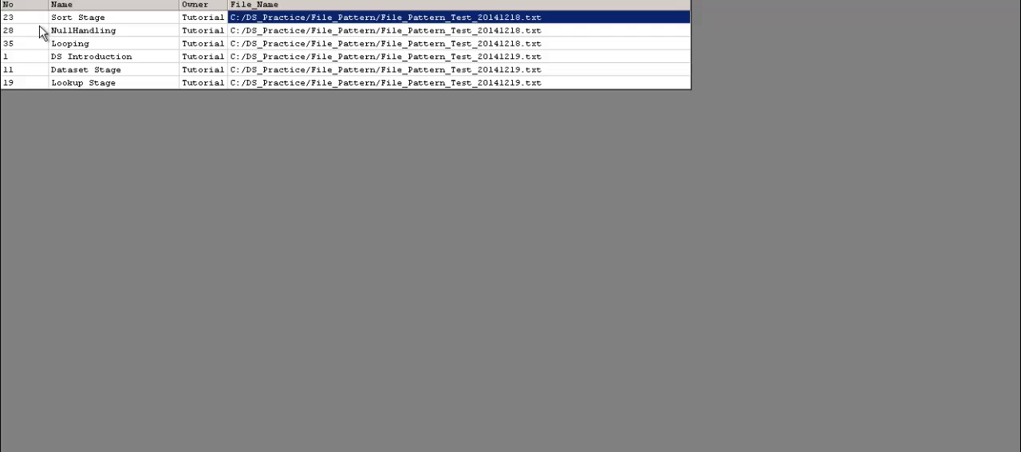
pyautogui.press('Down')
pyautogui.press('Up')
pyautogui.press('Down')
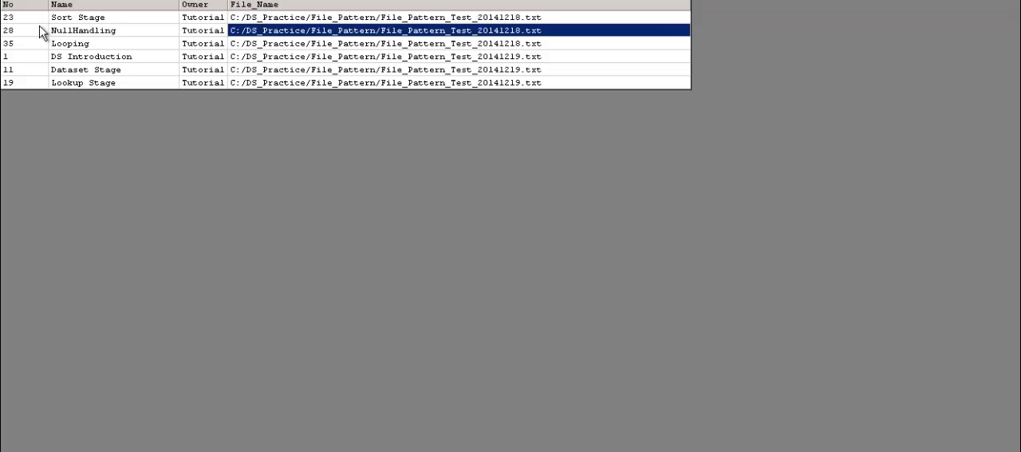
pyautogui.press('Down')
pyautogui.press('Down')
pyautogui.press('Up')
pyautogui.press('Up')
pyautogui.press('Up')
pyautogui.press('Down')
pyautogui.press('Up')
pyautogui.press('Down')
pyautogui.press('Down')
pyautogui.press('Down')
pyautogui.press('Up')
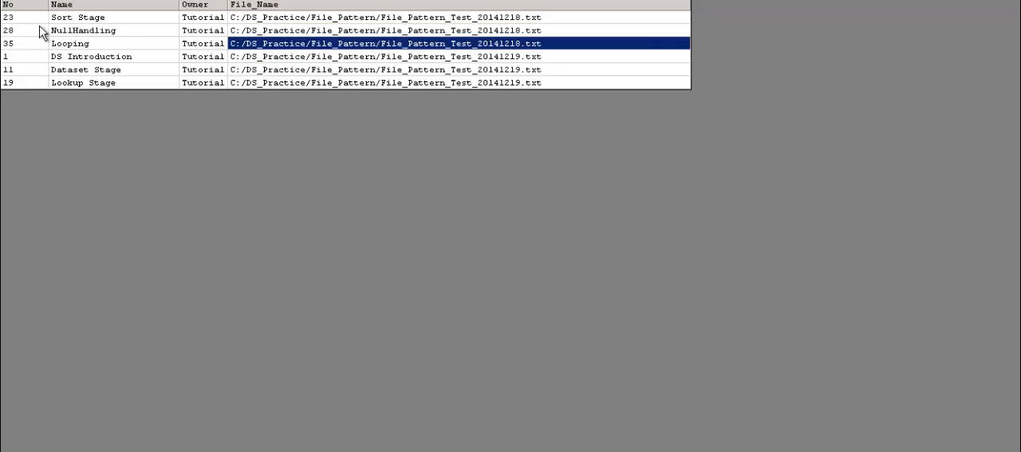
# Compare the last three records' No and File_Name values with the first three, and close the data view and stage properties
pyautogui.press('Left')
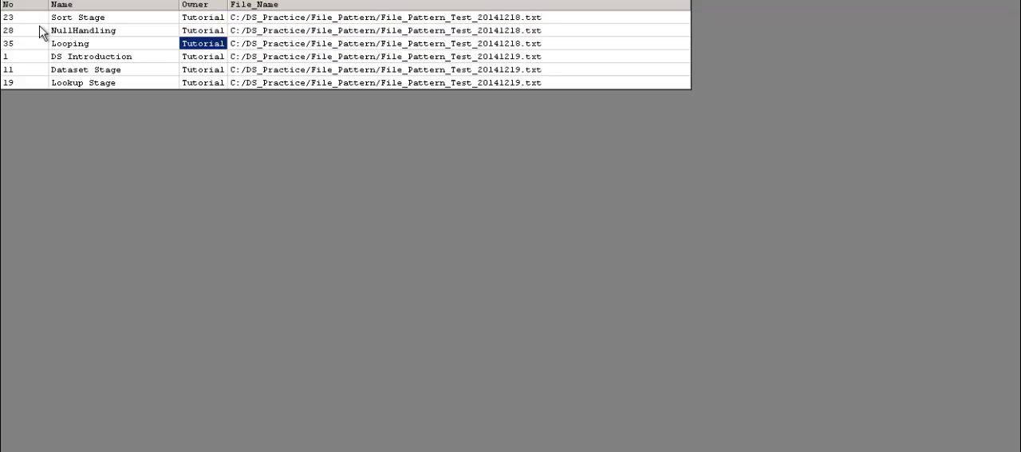
pyautogui.press('Left')
pyautogui.press('Left')
pyautogui.press('Up')
pyautogui.press('Up')
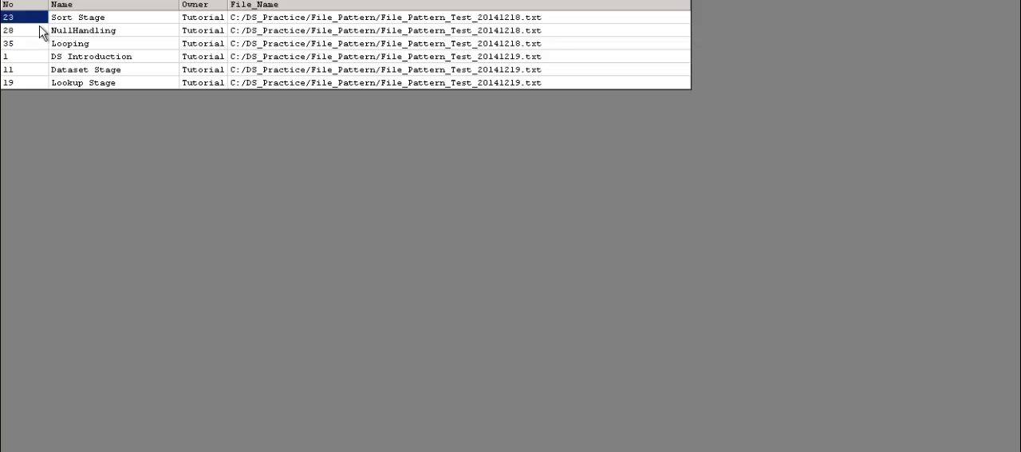
pyautogui.press('Down')
pyautogui.press('Down')
pyautogui.press('Down')
pyautogui.press('Down')
pyautogui.press('Up')
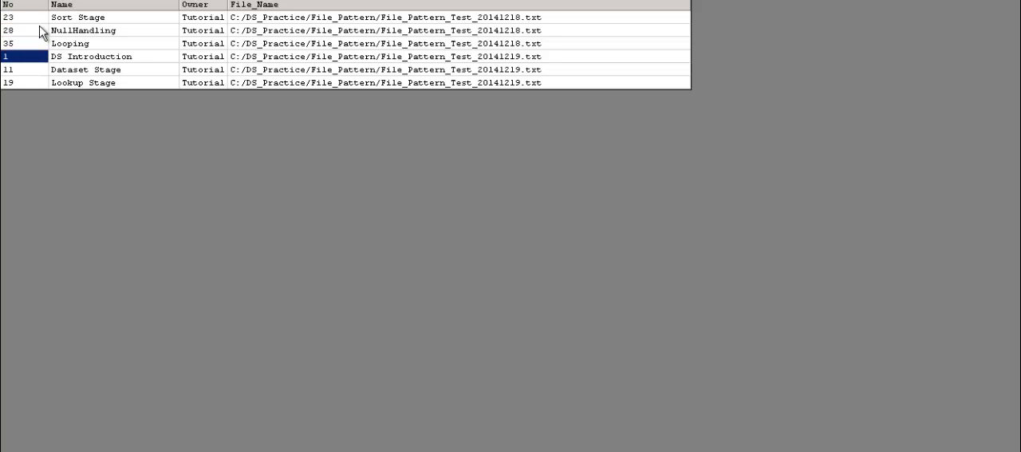
pyautogui.press('Down')
pyautogui.press('Down')
pyautogui.press('Right')
pyautogui.press('Right')
pyautogui.press('Right')
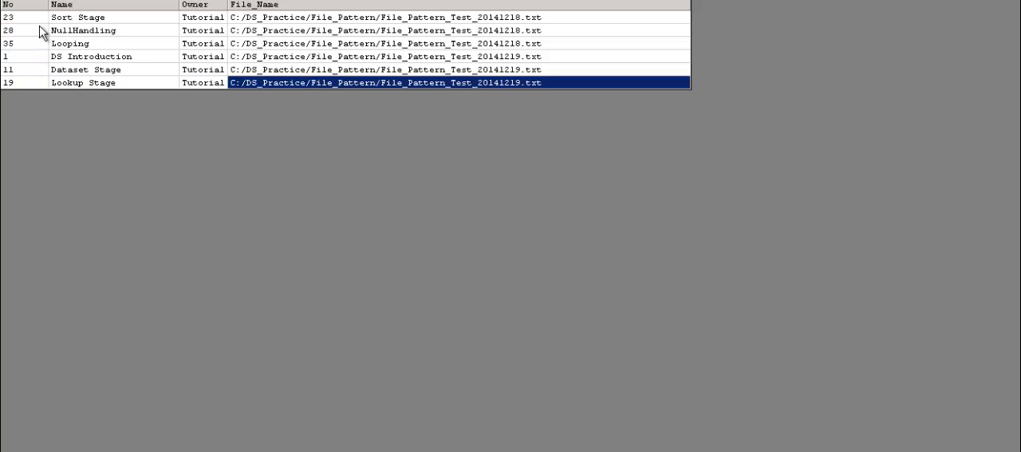
pyautogui.press('Left')
pyautogui.press('Left')
pyautogui.press('Left')
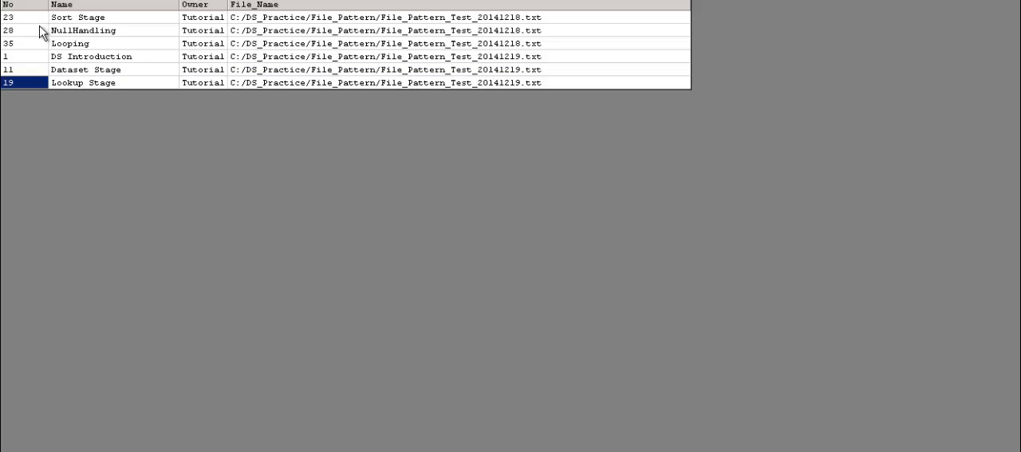
pyautogui.press('Up')
pyautogui.press('Up')
pyautogui.press('Up')
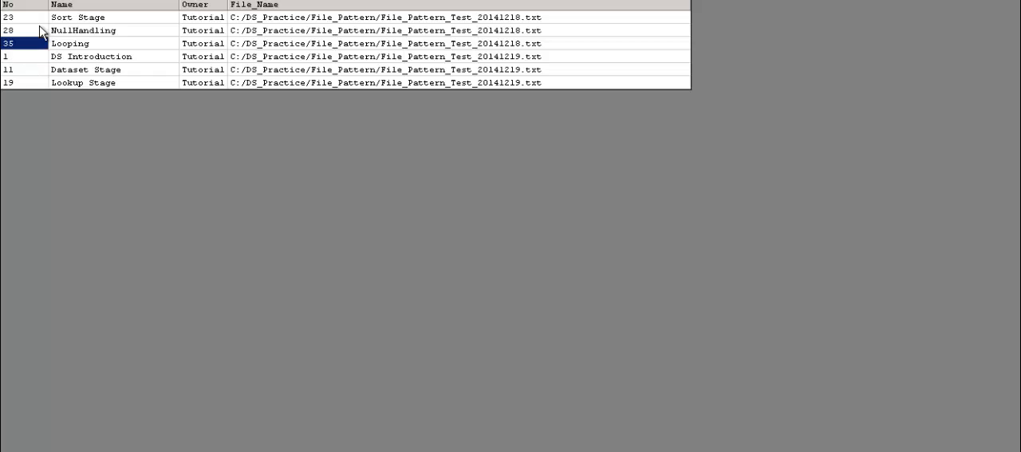
pyautogui.press('Down')
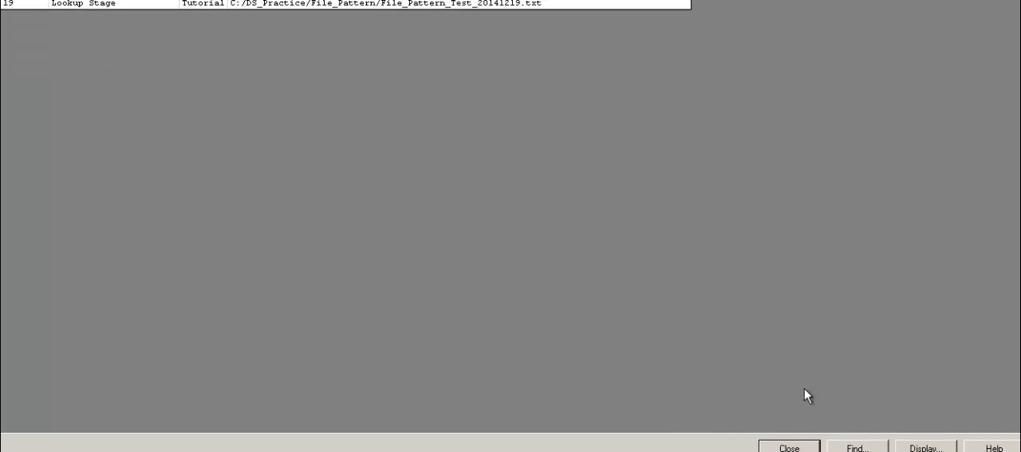
pyautogui.click(790, 444)
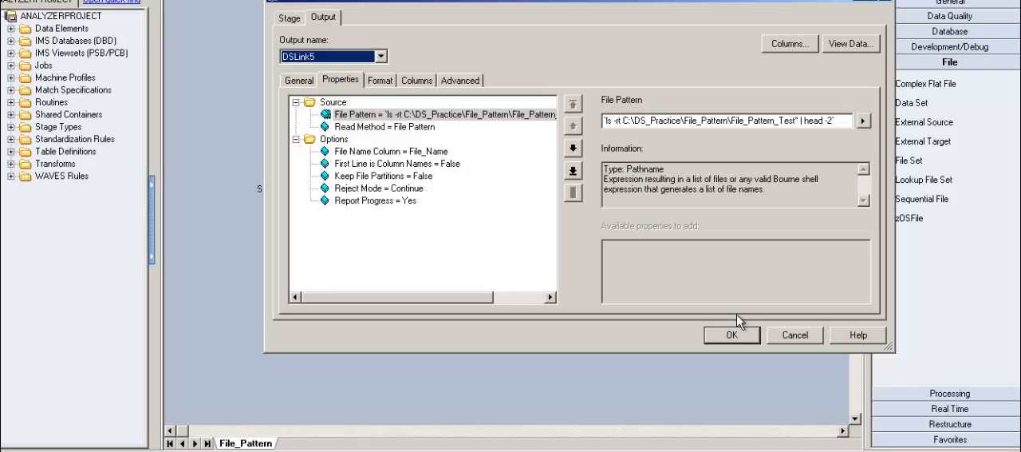
pyautogui.click(732, 333)
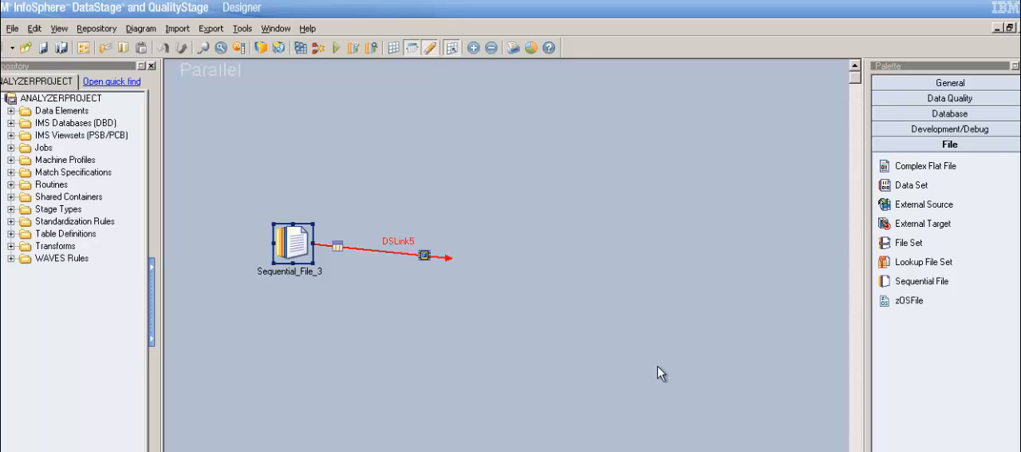
# Review the Read Method and File Pattern properties of Sequential_File_3 and close the stage properties
pyautogui.doubleClick(310, 254)
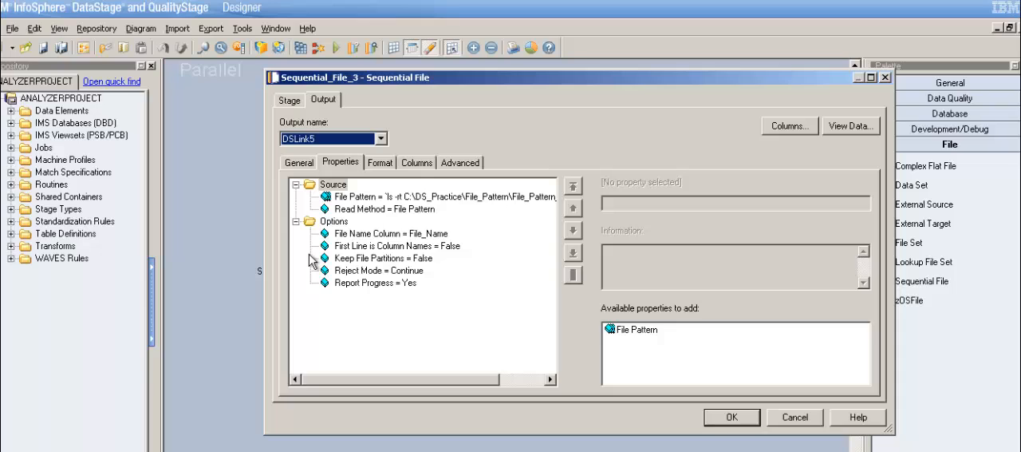
pyautogui.click(431, 209)
pyautogui.click(446, 197)
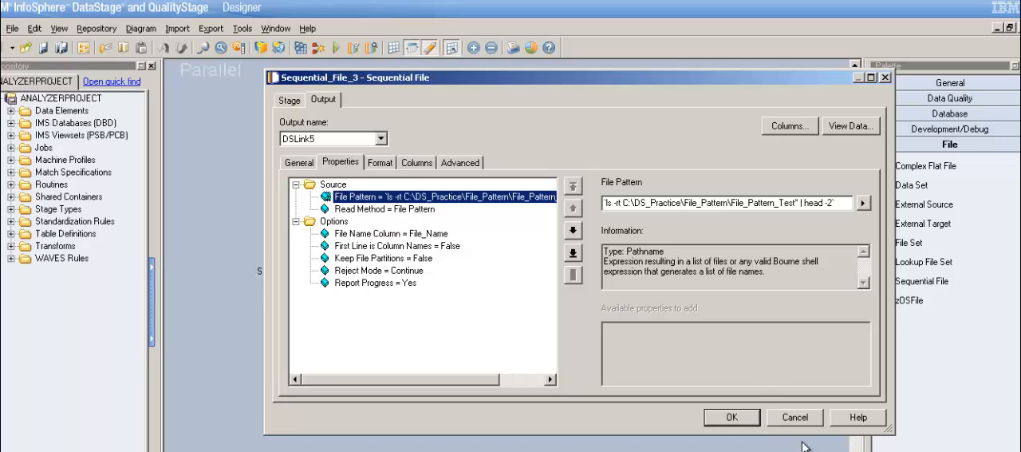
pyautogui.press('Return')
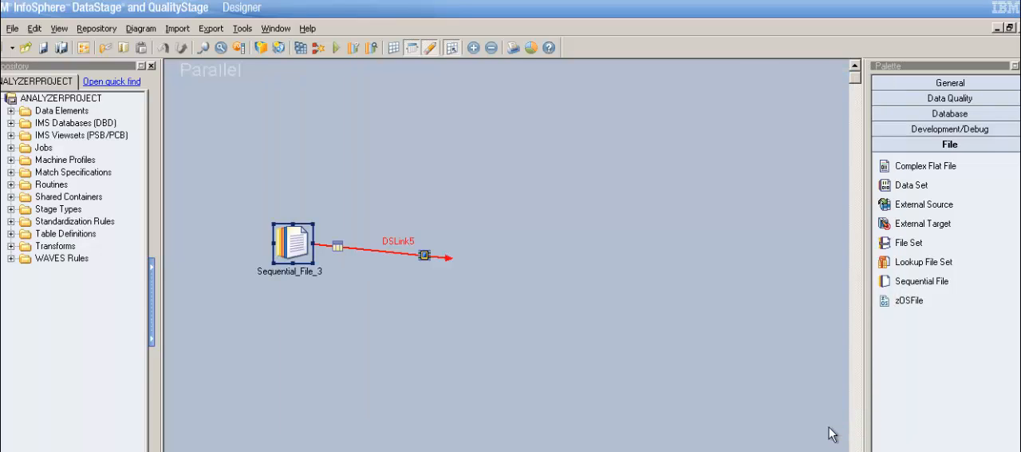